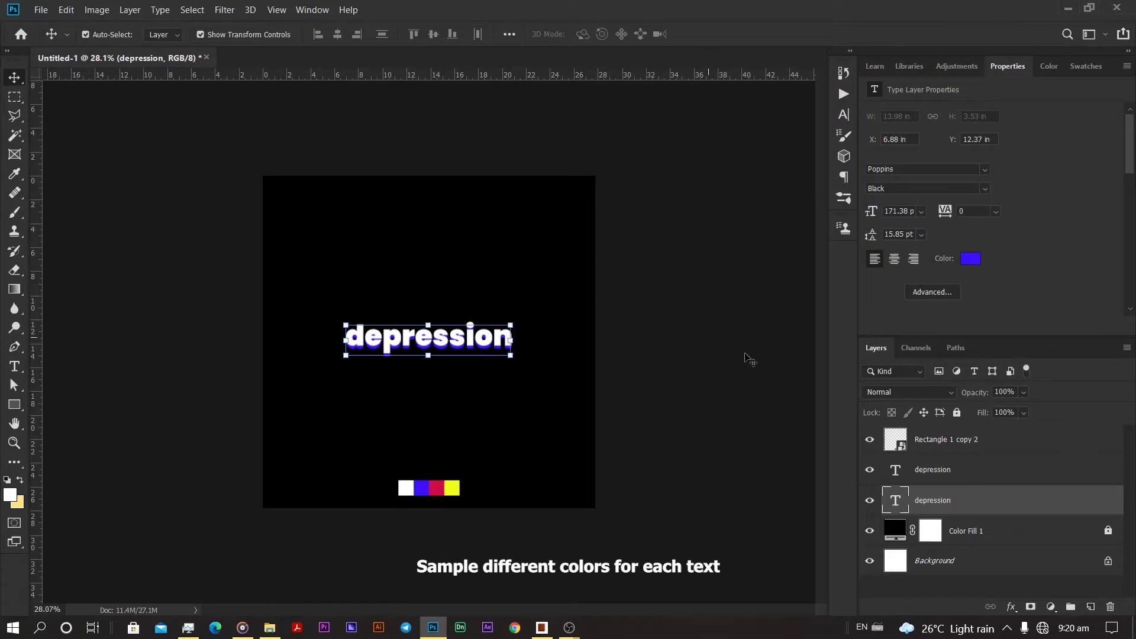
Nudge the blue copy of the depression text down to a Y position of 12.45 in.
key(Down)
key(Down)
key(Down)
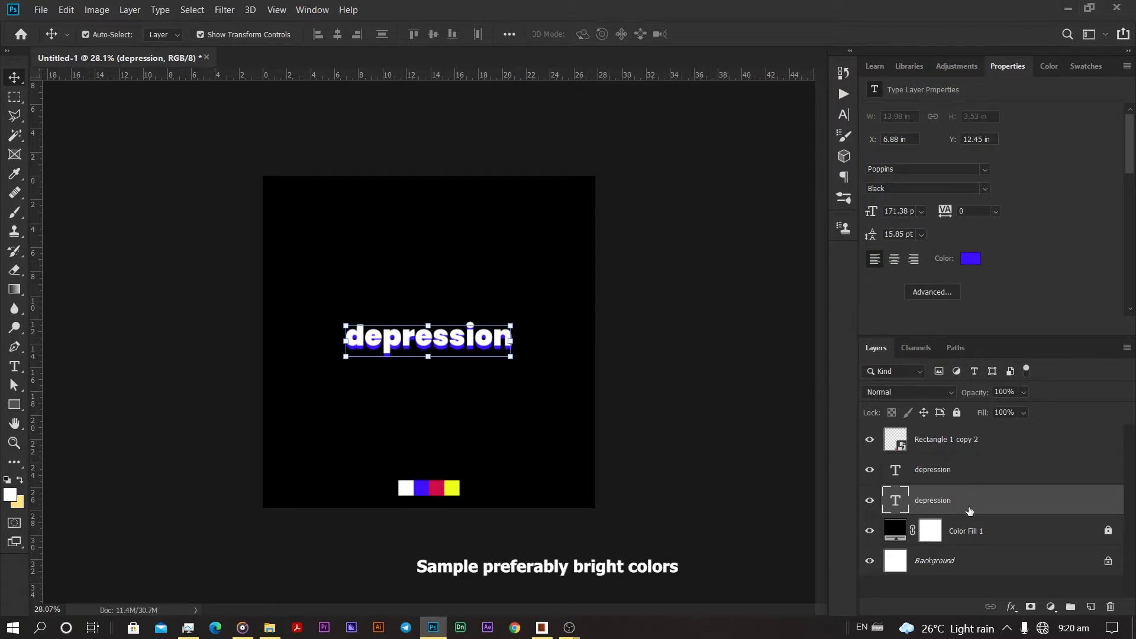
Duplicate the blue text layer beneath itself and recolor the copy with the red sampled from the palette strip, d10b48.
drag(966, 502, 968, 515)
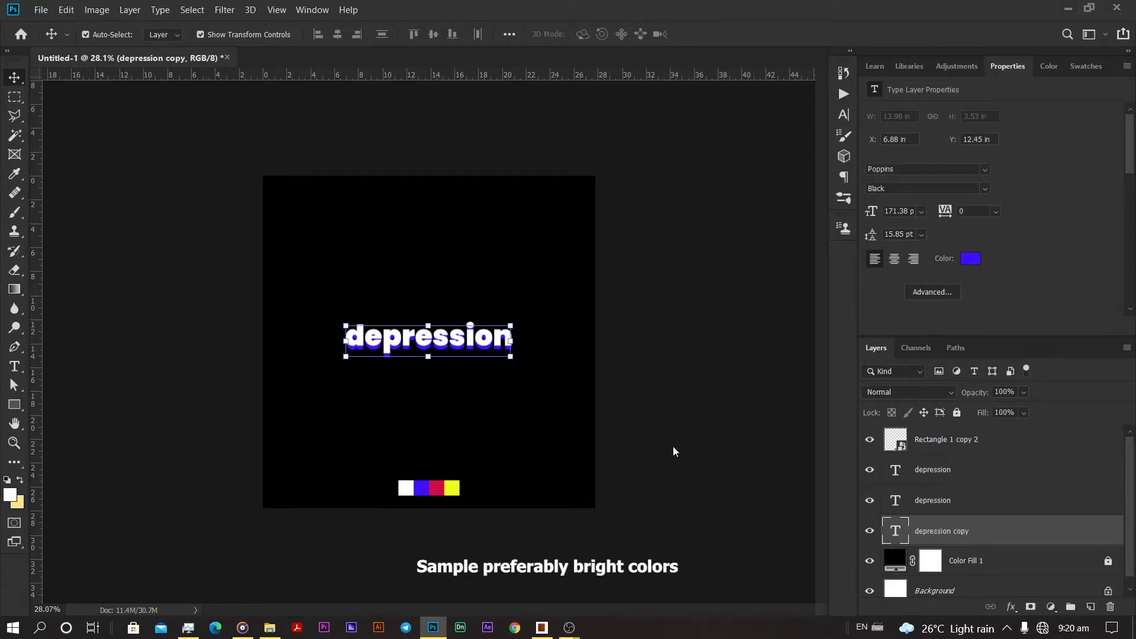
click(970, 259)
click(437, 487)
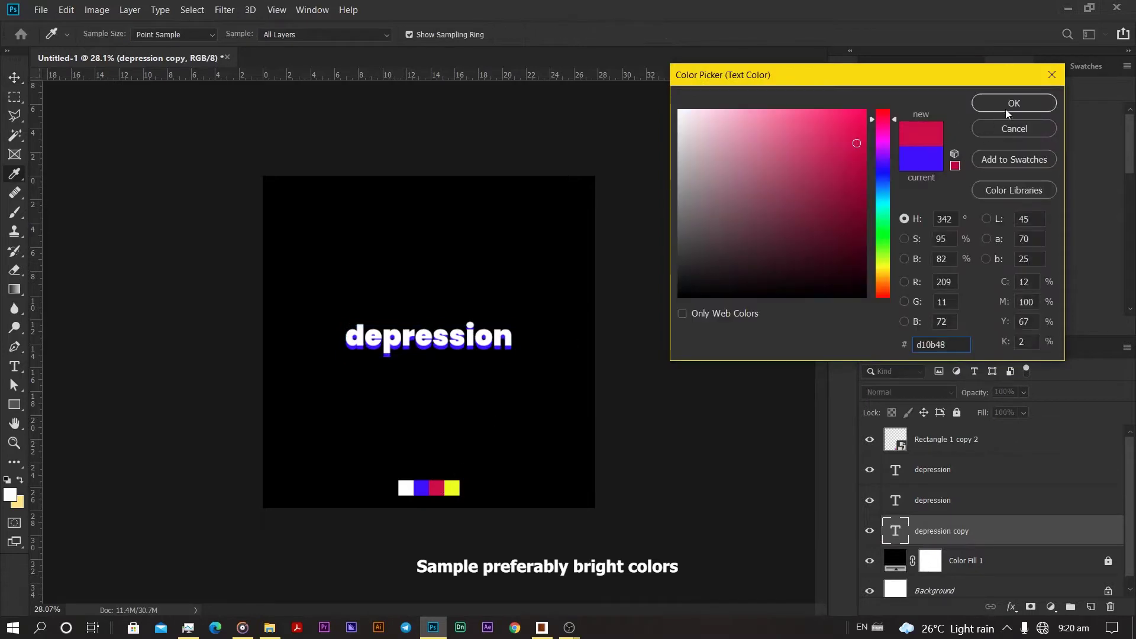
click(1006, 109)
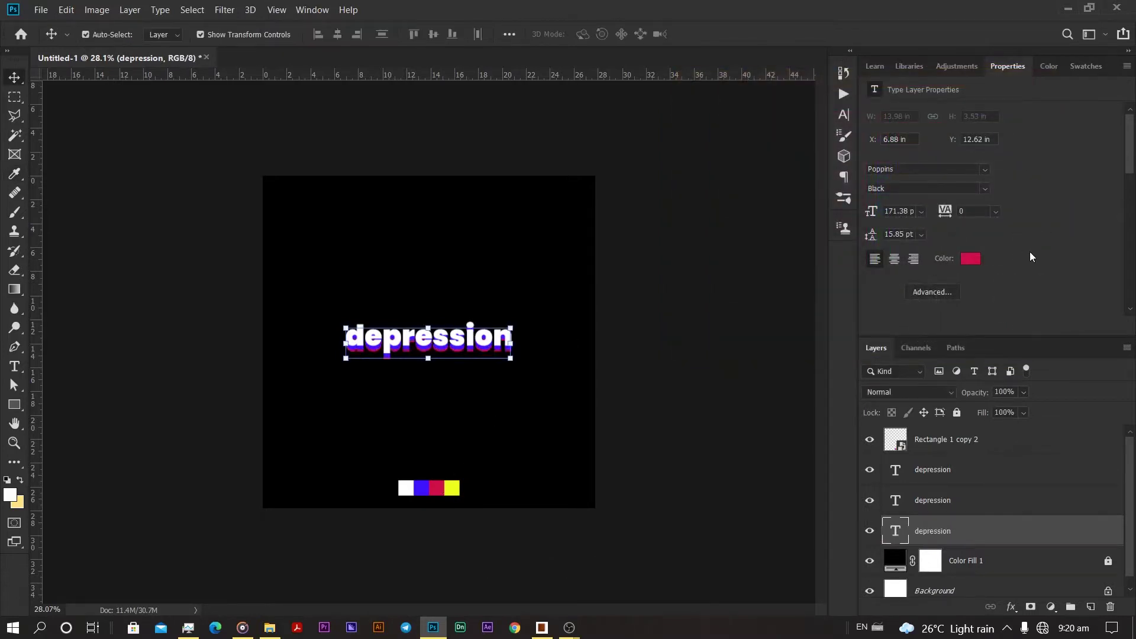
Nudge the red text copy down below the blue one, to a Y position of 12.7 in.
key(Down)
key(Down)
key(Down)
key(Down)
key(Down)
key(Down)
key(Down)
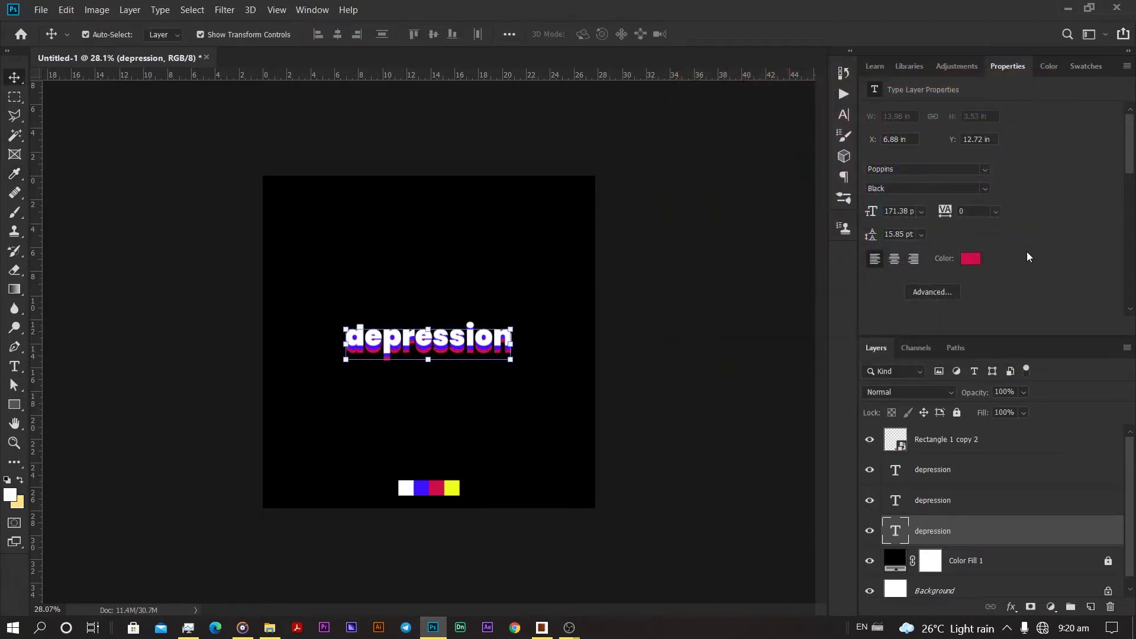
key(Up)
key(Up)
key(Up)
key(Up)
key(Down)
key(Down)
key(Down)
Duplicate the red text layer beneath itself and recolor the copy with the yellow sampled from the palette strip, f0ff00.
drag(967, 539, 965, 547)
click(971, 258)
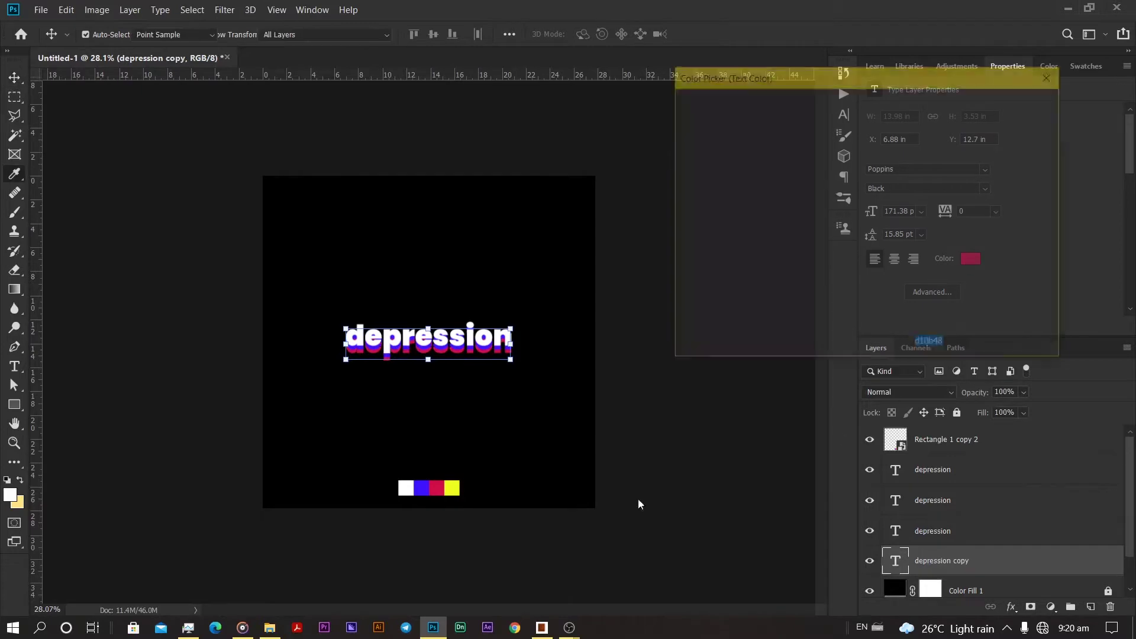
click(453, 487)
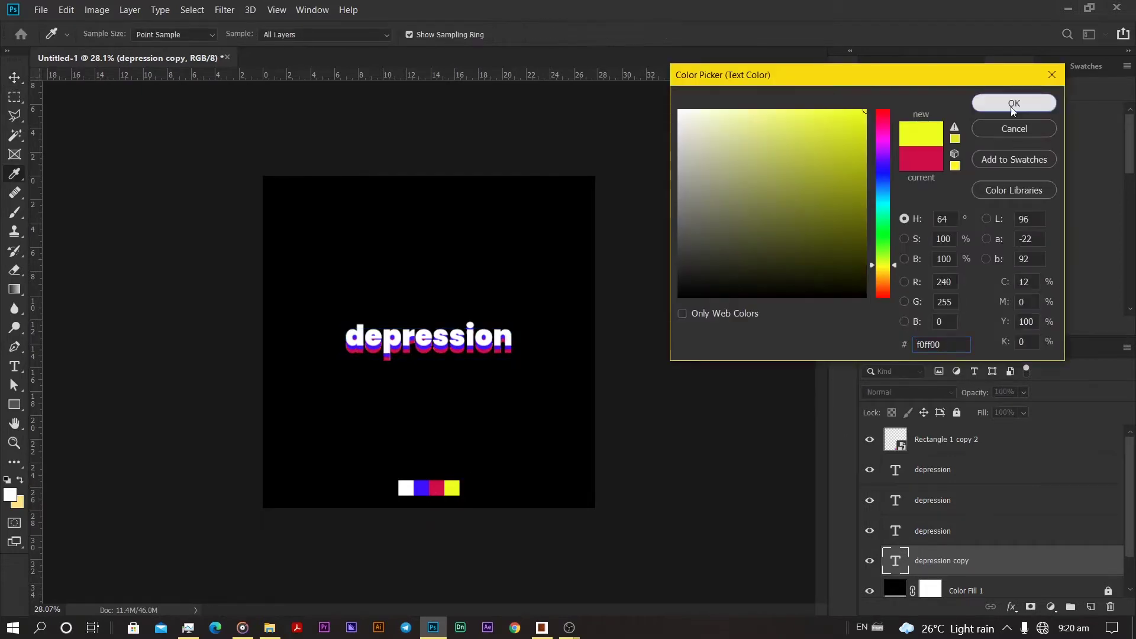
click(1013, 104)
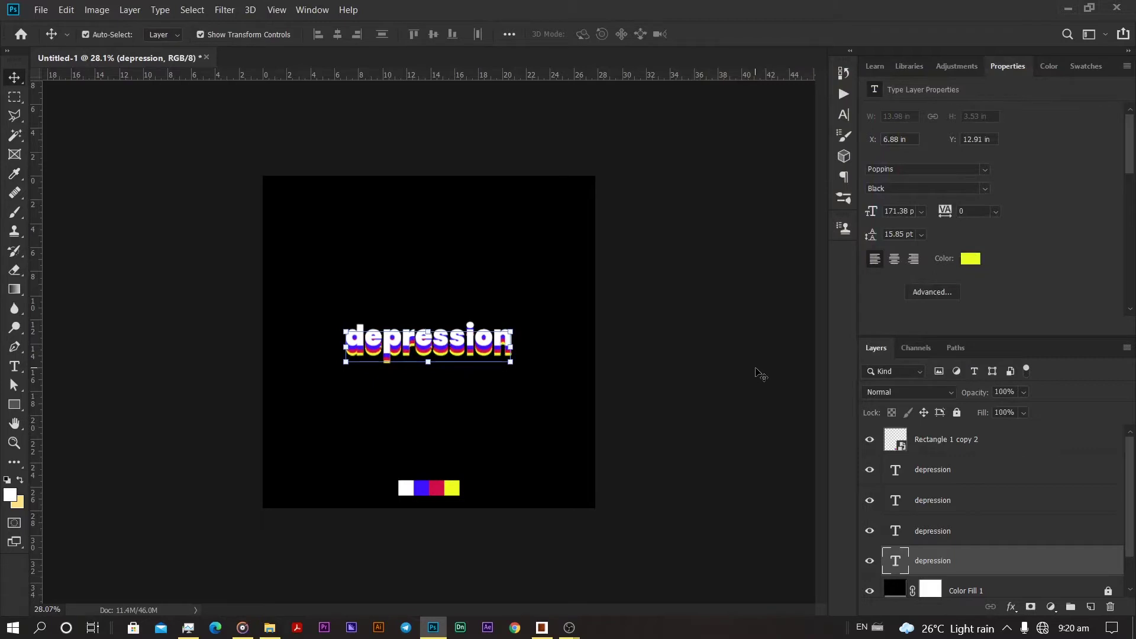
Nudge the yellow text copy down below the red one, to a Y position of 13 in.
key(Down)
key(Down)
key(Down)
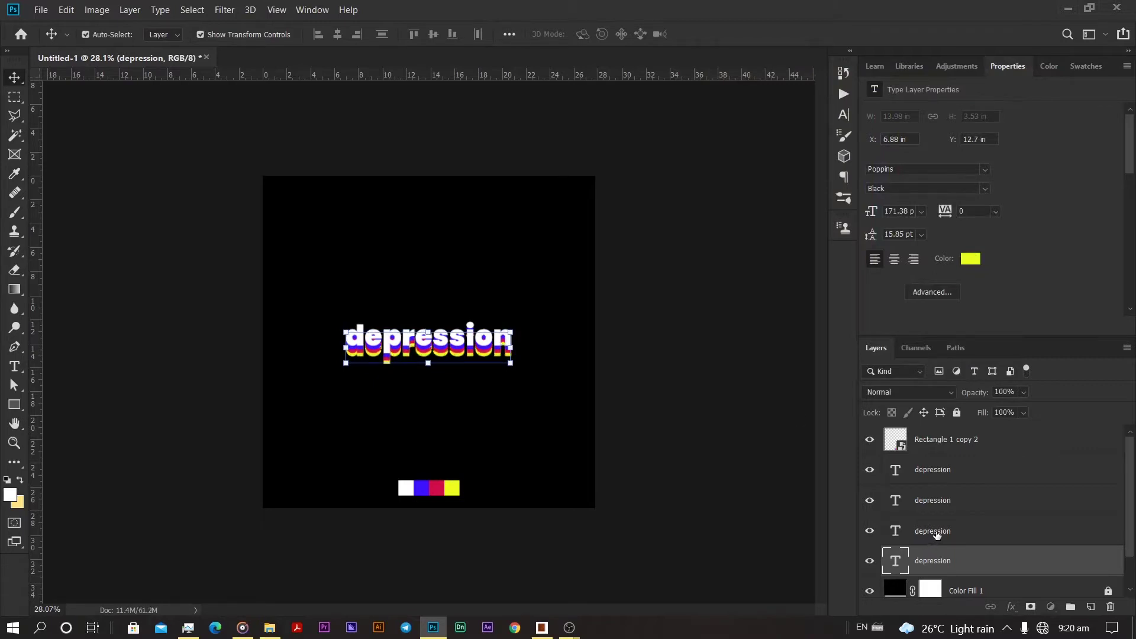
Select the red and yellow text layers together and fine-tune their vertical offset to a Y position of 13.05 in.
click(938, 537)
shift+click(945, 560)
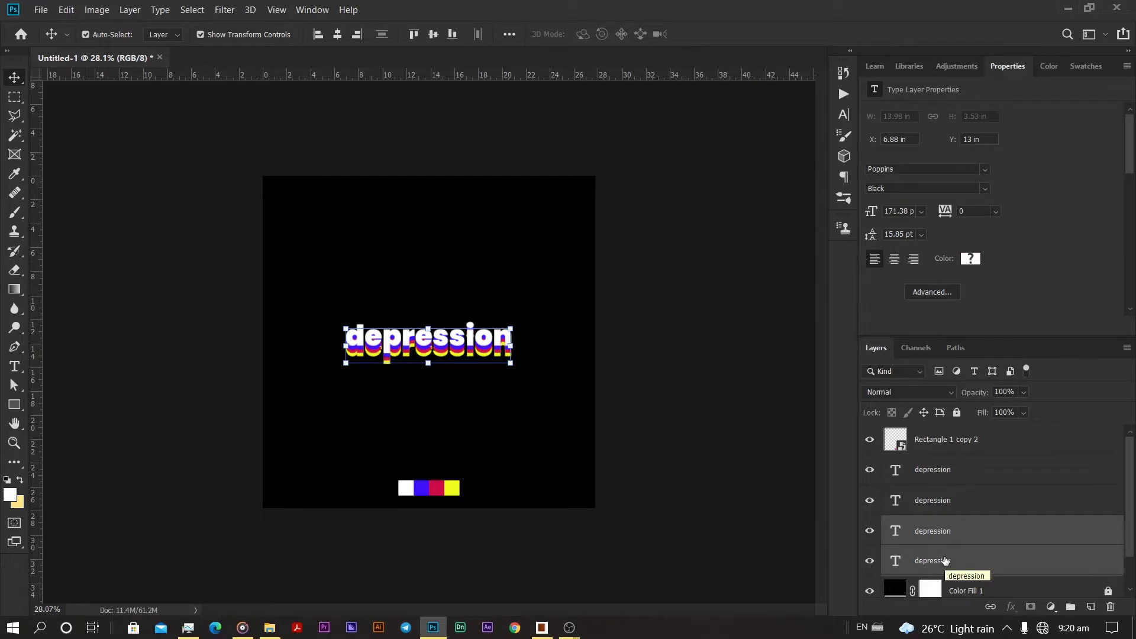
key(Down)
key(Down)
key(Down)
key(Down)
key(Down)
key(Down)
key(Down)
key(Down)
key(Down)
key(Up)
key(Up)
key(Up)
key(Up)
key(Up)
key(Up)
key(Up)
key(Up)
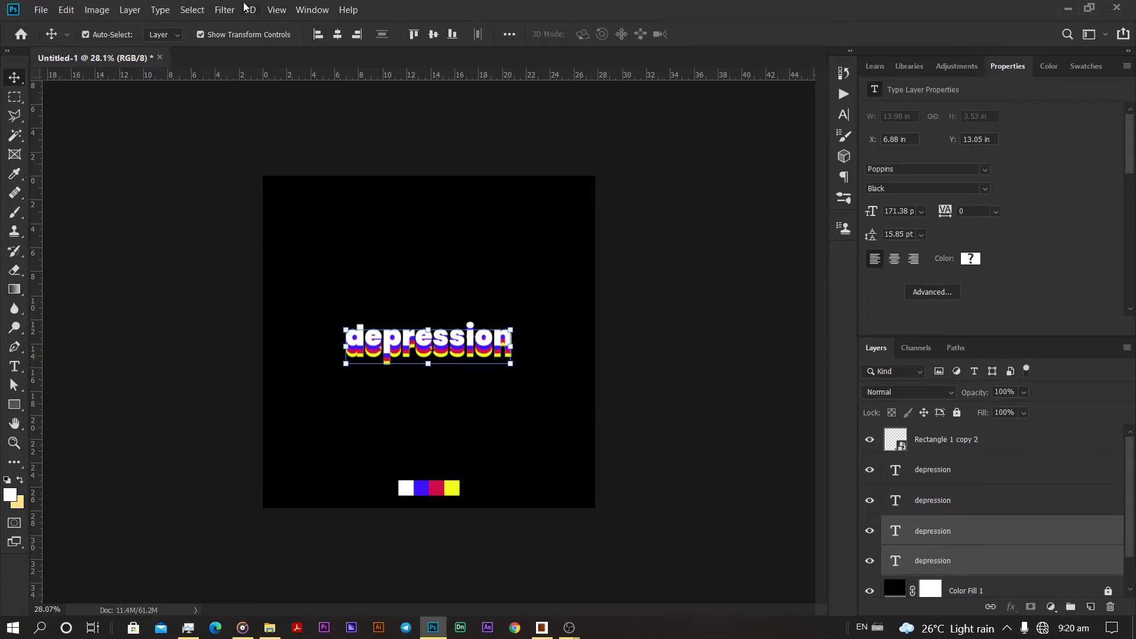
click(224, 10)
click(697, 193)
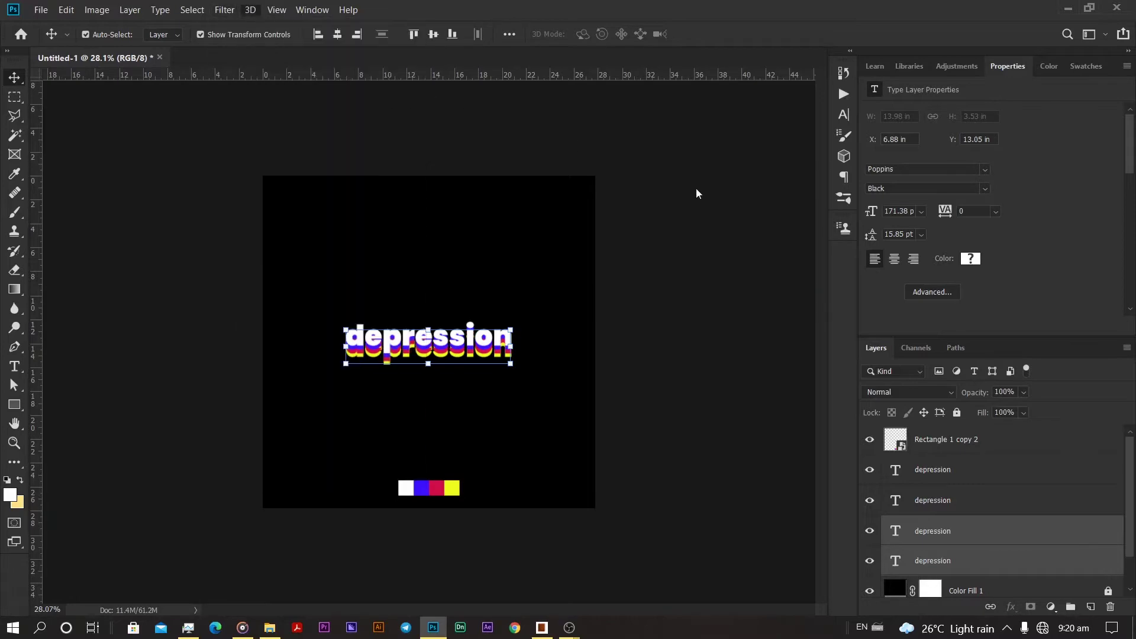
ctrl+click(969, 507)
right_click(968, 507)
click(1009, 501)
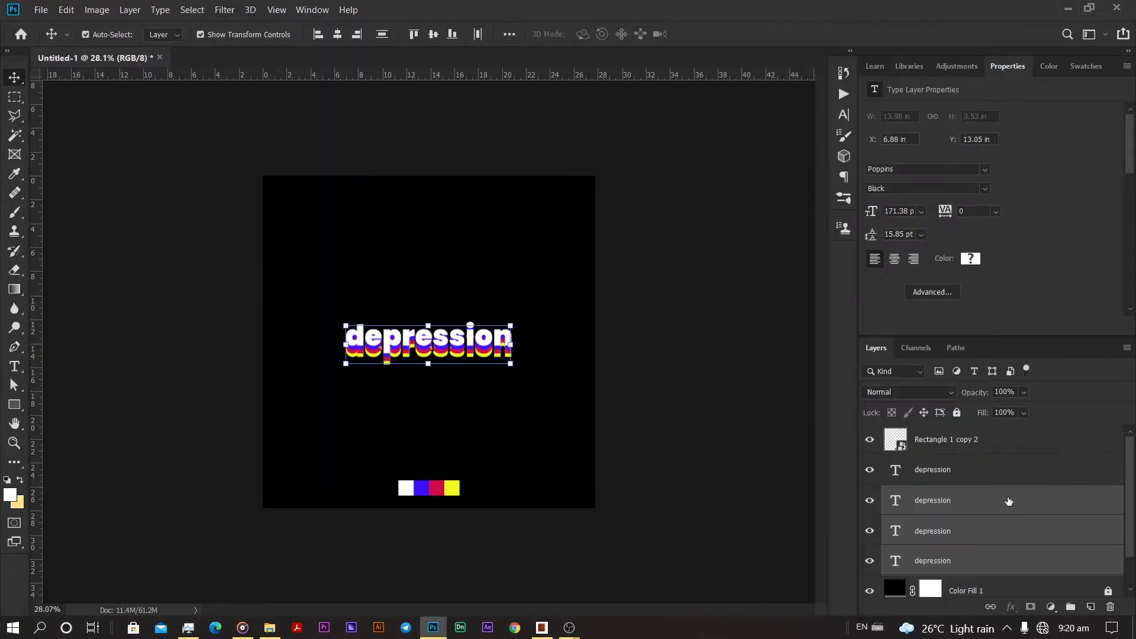
Duplicate the white text layer and convert the four depression text layers beneath the copy into one smart object.
click(985, 481)
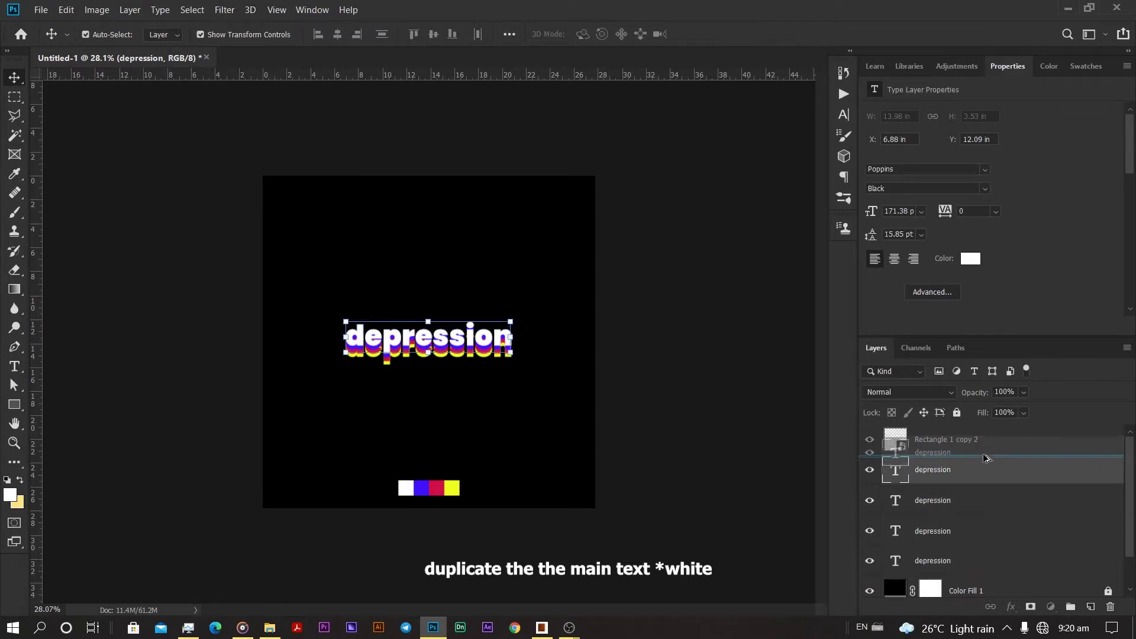
key(ctrl+j)
scroll(979, 547, down, 2)
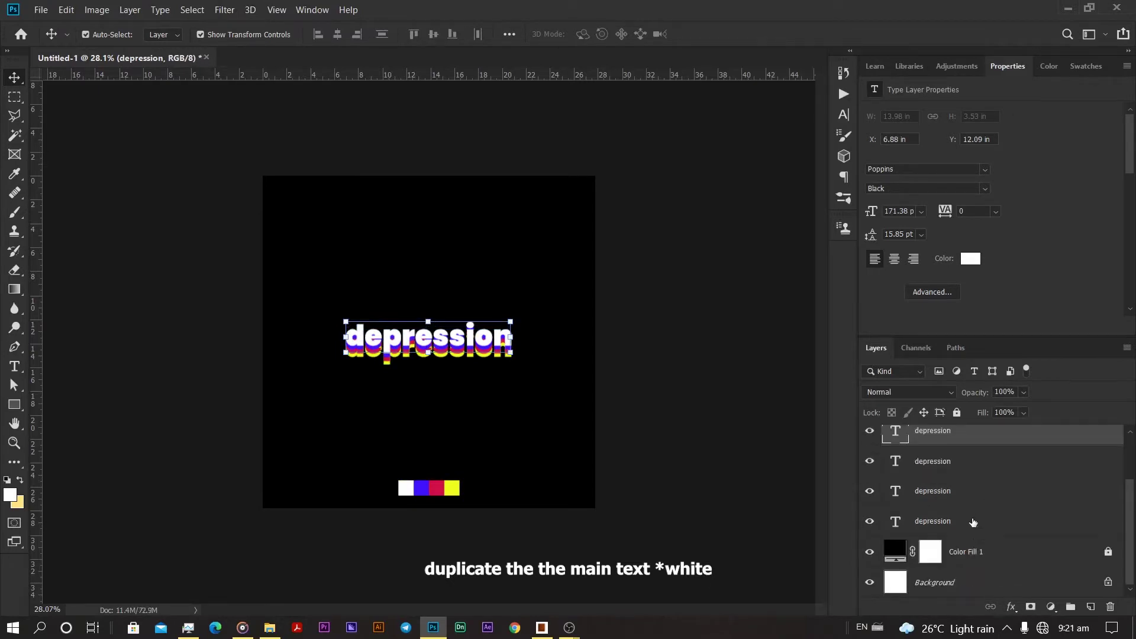
click(964, 473)
scroll(963, 494, up, 2)
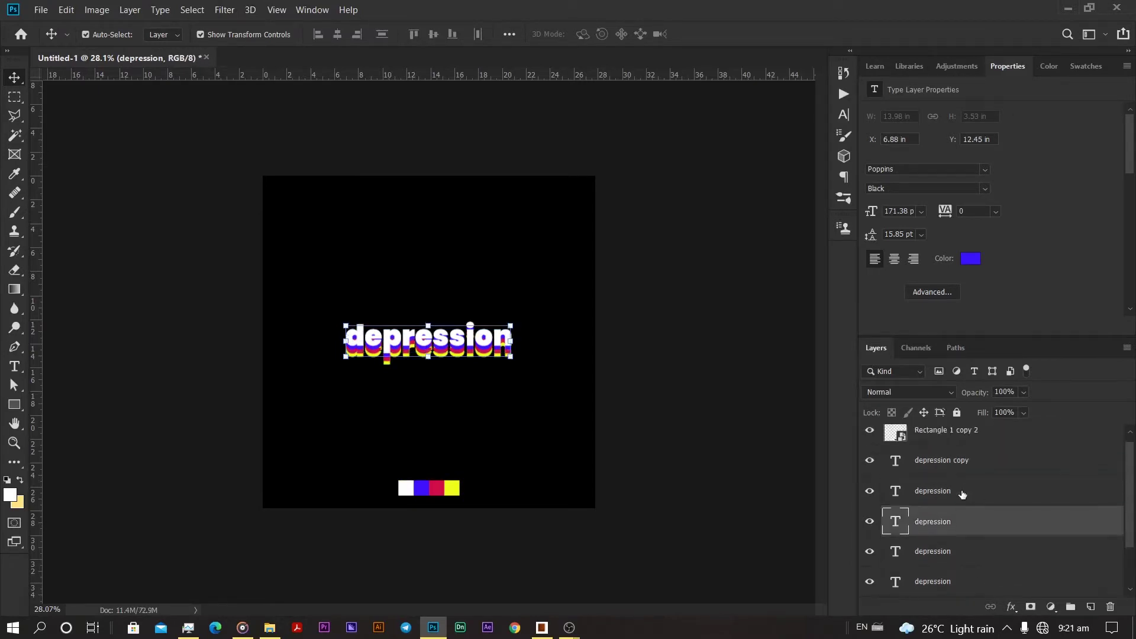
scroll(962, 516, down, 1)
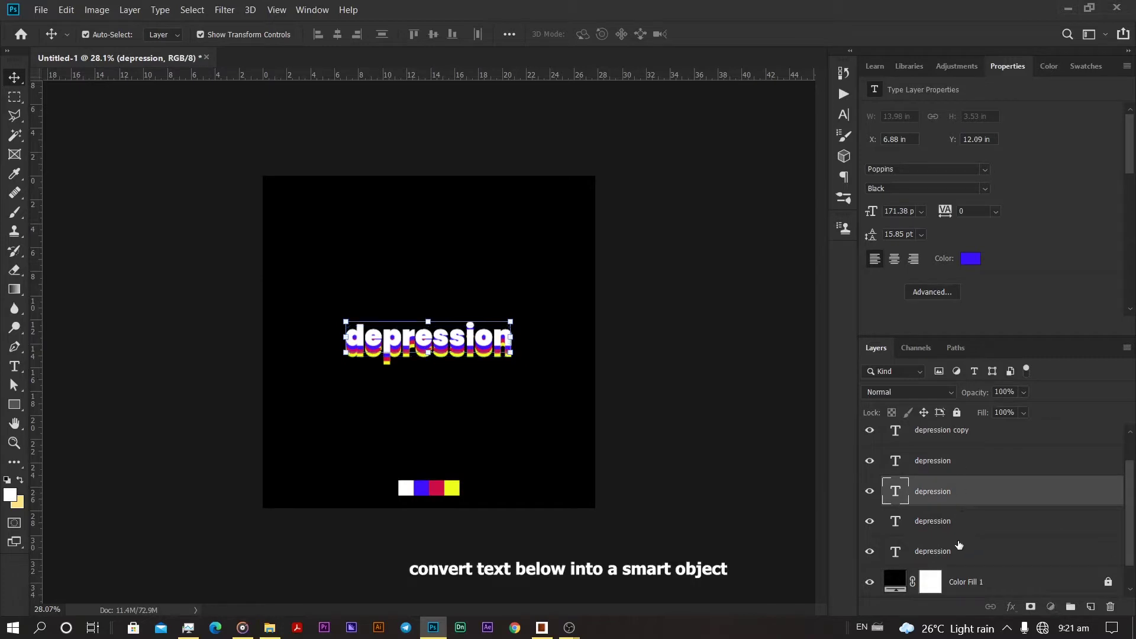
shift+click(959, 465)
shift+click(959, 551)
right_click(958, 551)
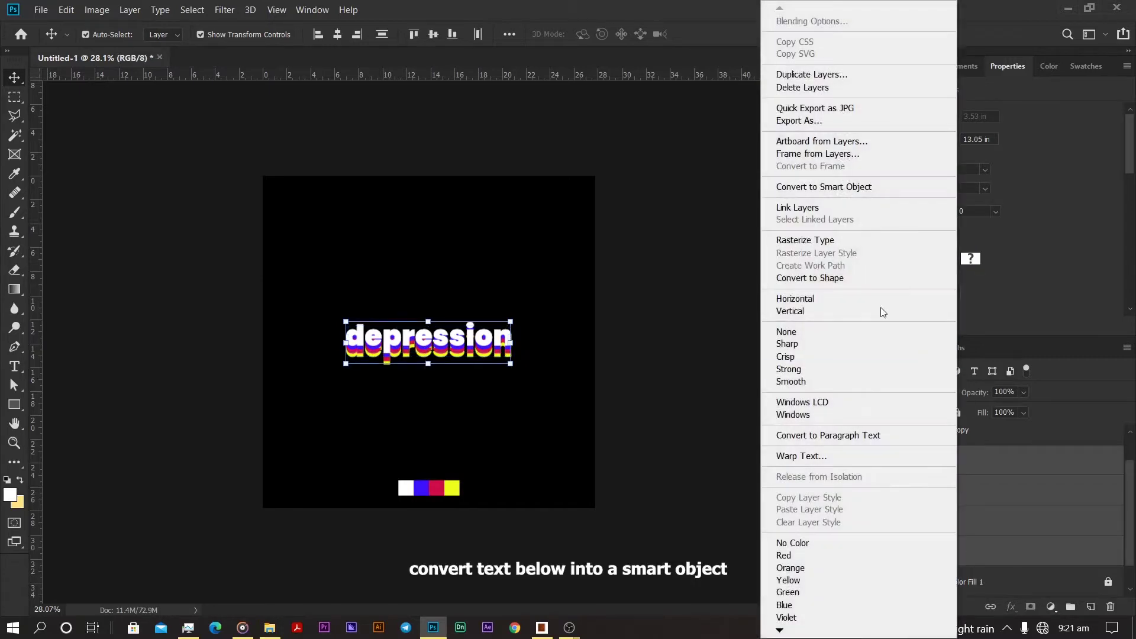
click(841, 188)
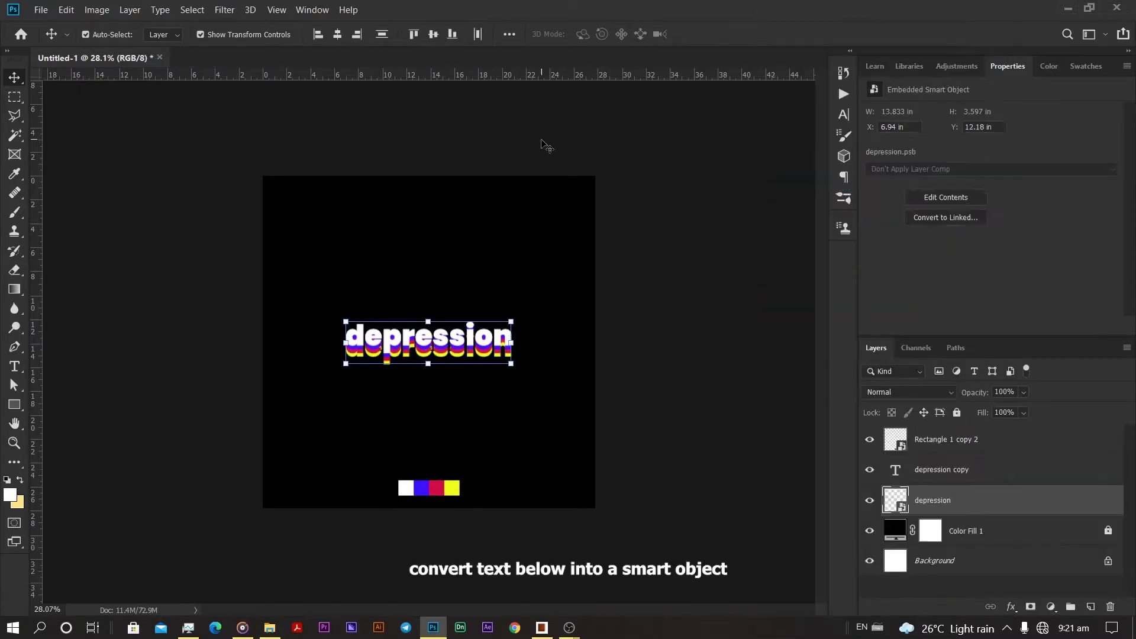
Apply a Gaussian Blur with a 9.5 pixel radius to the depression smart object.
click(225, 10)
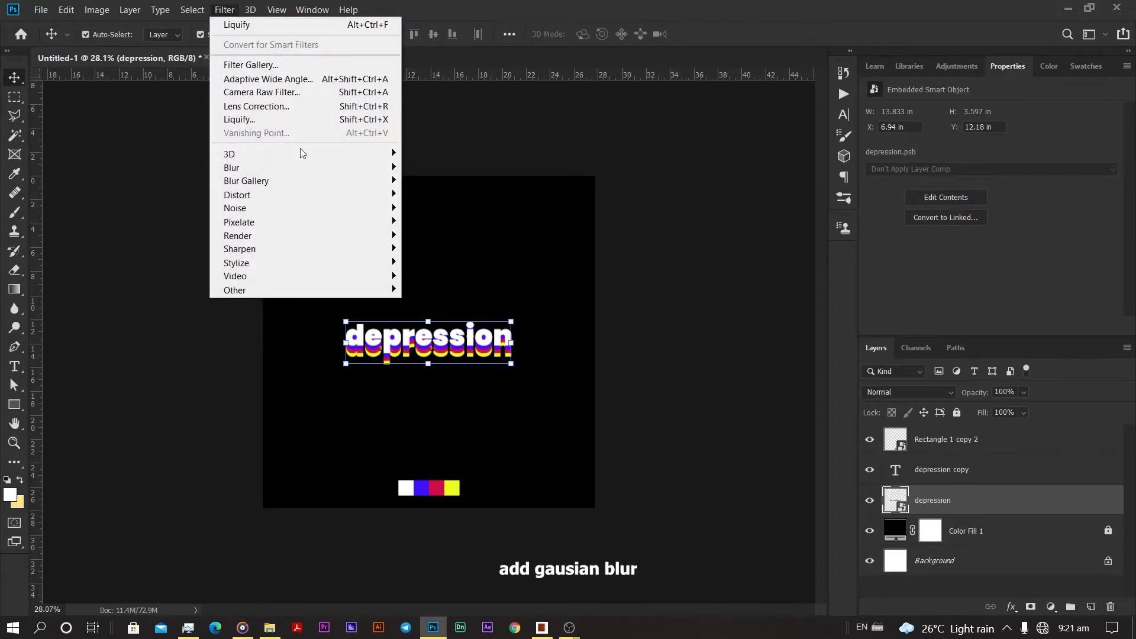
mouse_move(358, 168)
click(461, 222)
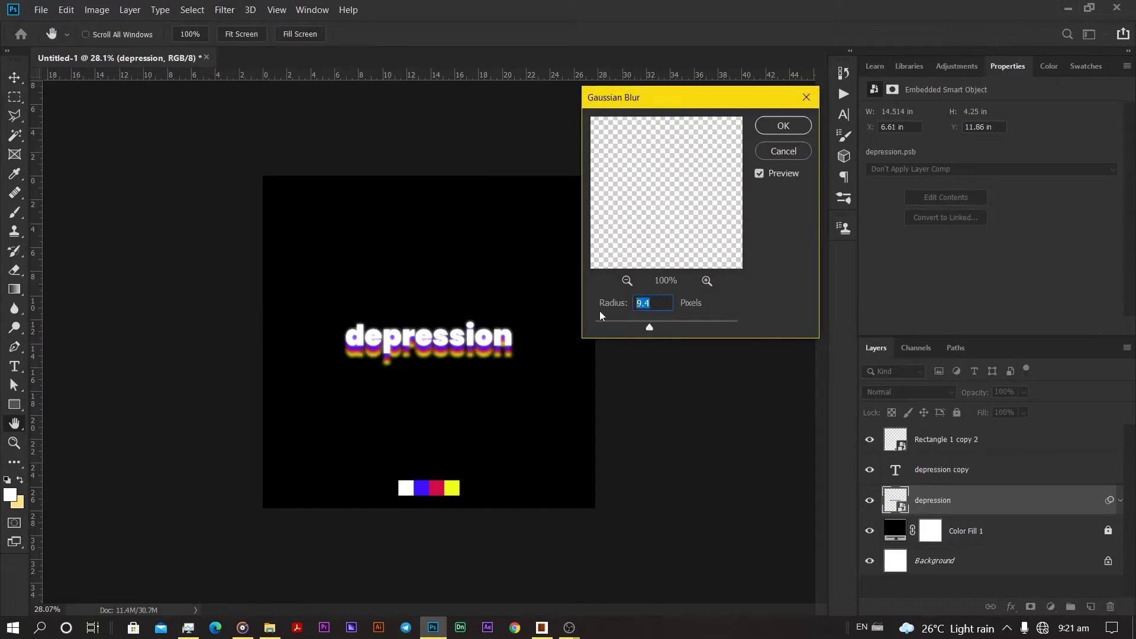
text(9.5)
click(781, 126)
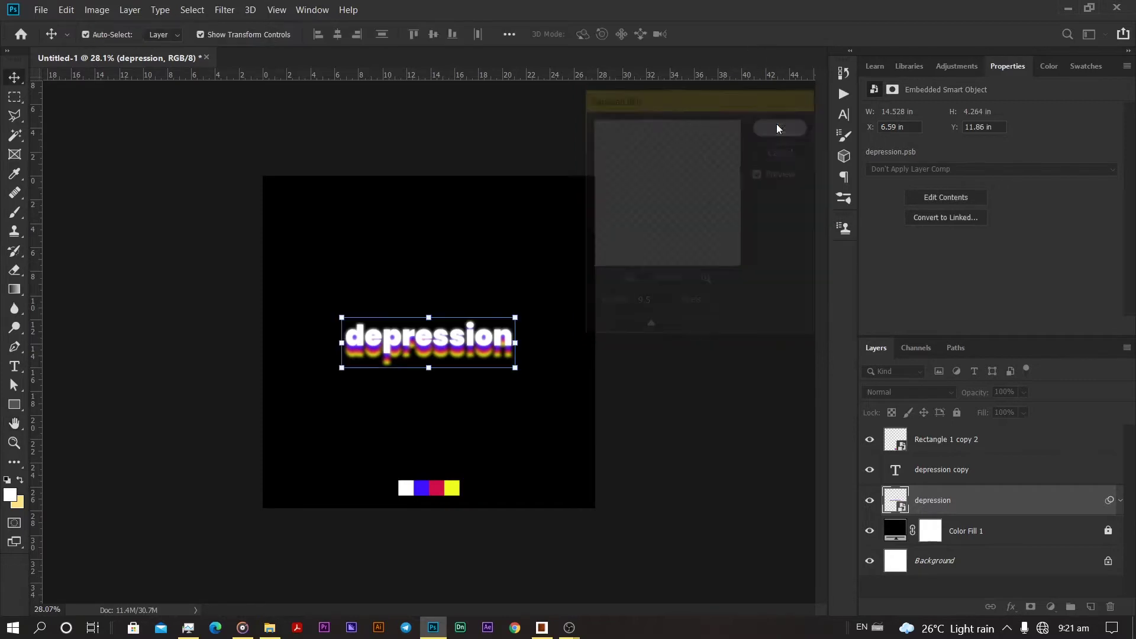
click(228, 9)
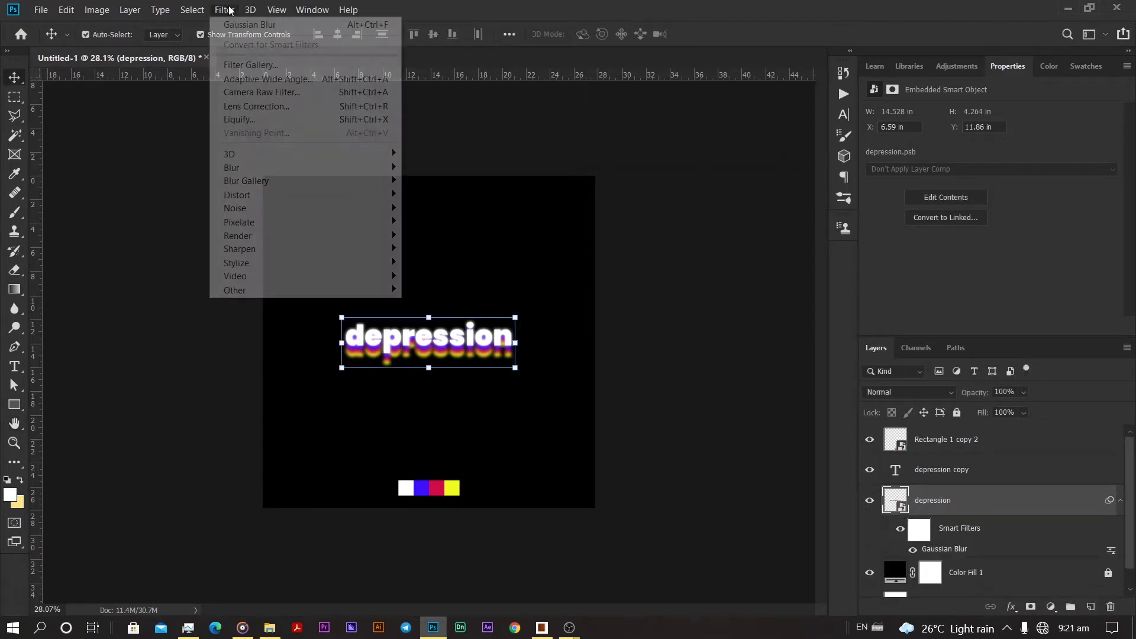
mouse_move(262, 168)
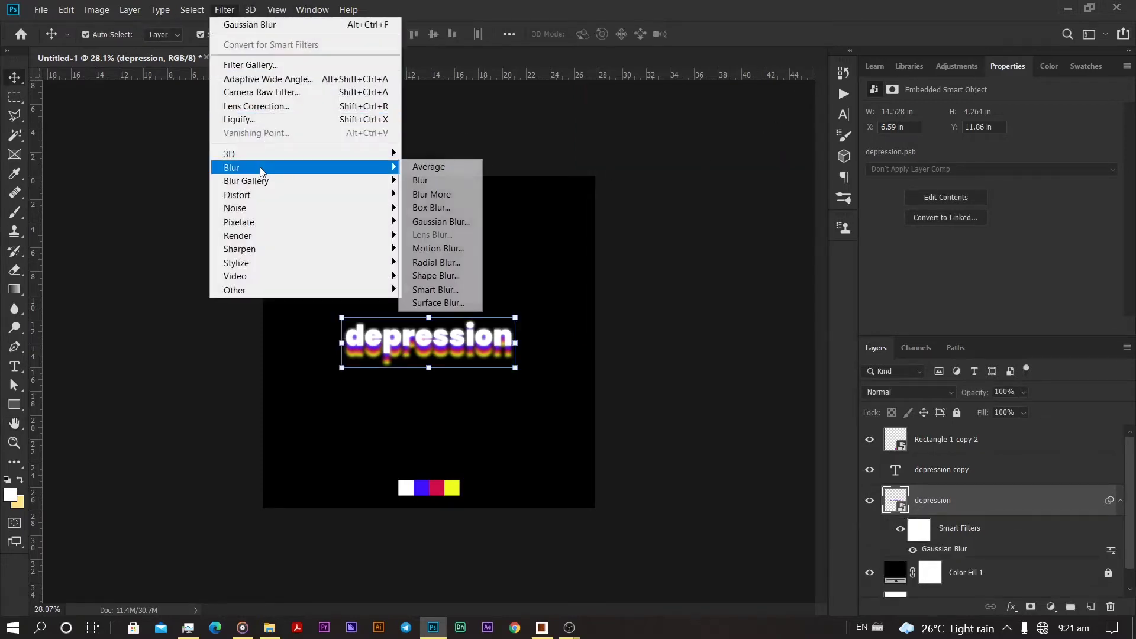
click(441, 221)
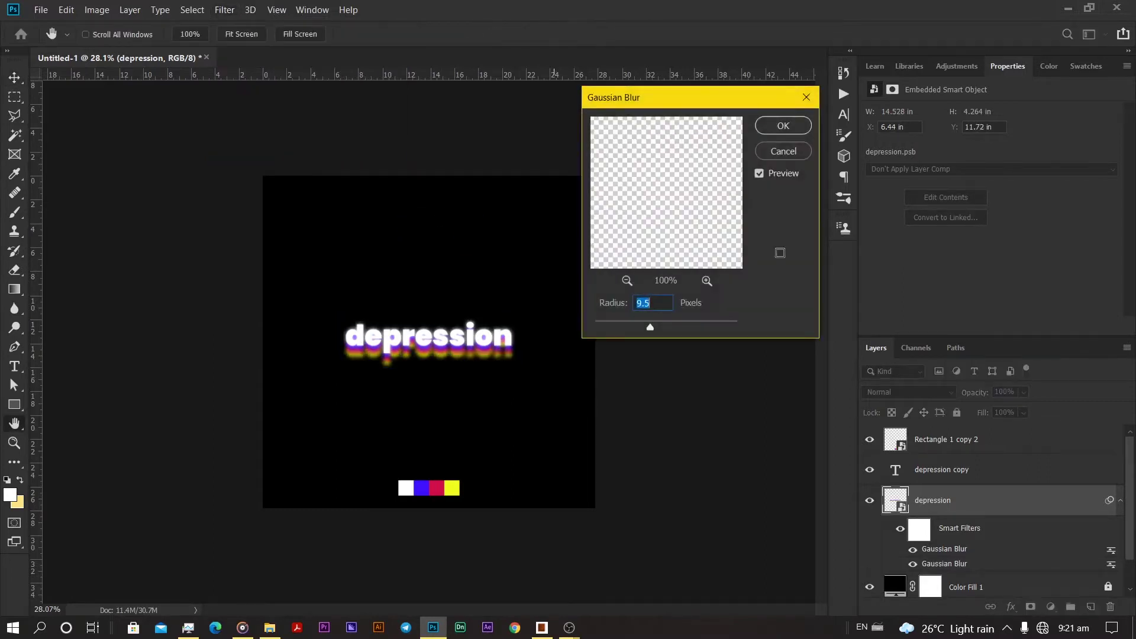
click(786, 154)
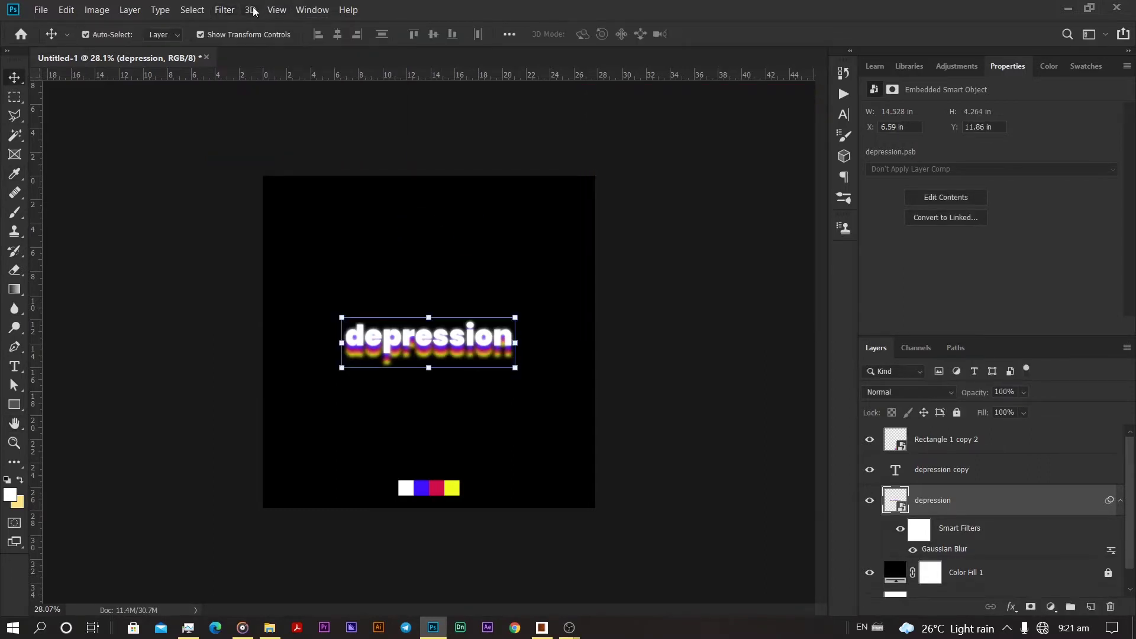
Start Liquify on the blurred smart object, pull short drips from the lettering's lower edge and raise the brush pressure to 100.
click(224, 10)
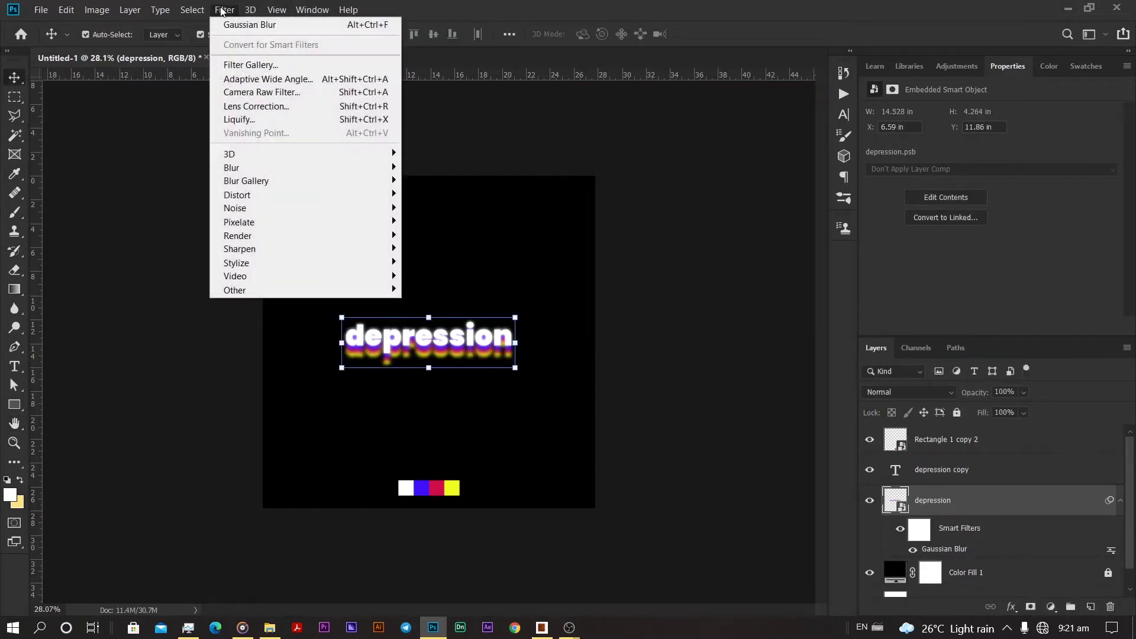
click(298, 120)
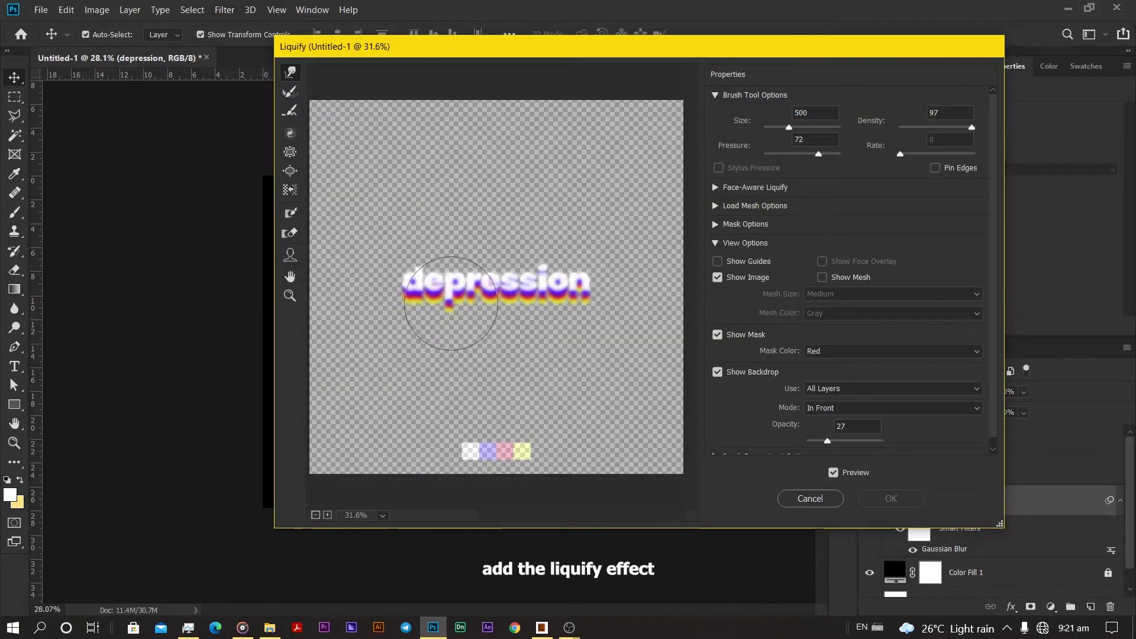
mouse_move(438, 323)
mouse_down()
mouse_move(424, 356)
mouse_move(445, 384)
mouse_move(436, 418)
mouse_up()
mouse_move(477, 331)
mouse_down()
mouse_move(502, 366)
mouse_move(491, 384)
mouse_move(516, 333)
mouse_move(507, 337)
mouse_move(537, 359)
mouse_move(521, 392)
mouse_move(552, 321)
mouse_move(557, 378)
mouse_up()
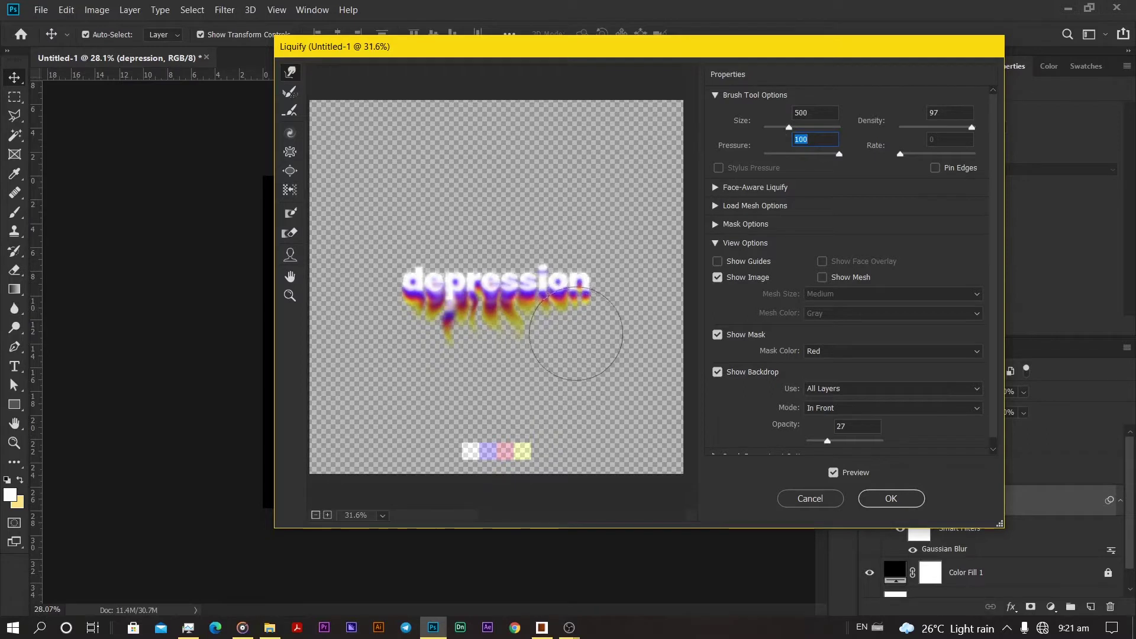
Smear long drips downward from the last letters of the word with the size 500 warp brush.
drag(572, 334, 557, 408)
drag(539, 339, 535, 396)
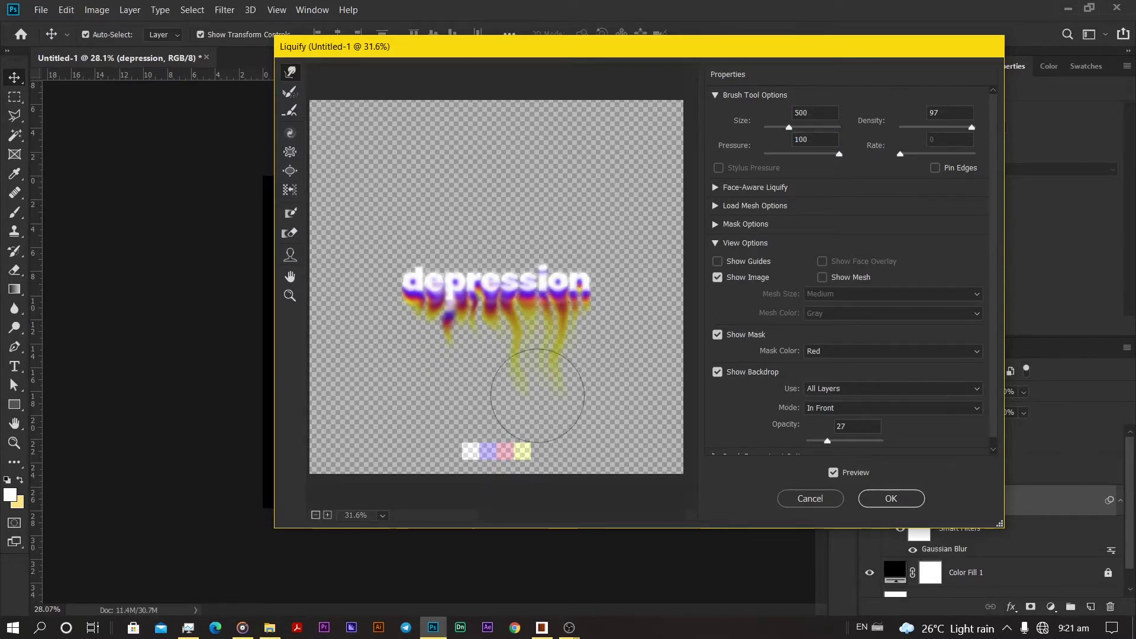
drag(538, 336, 539, 401)
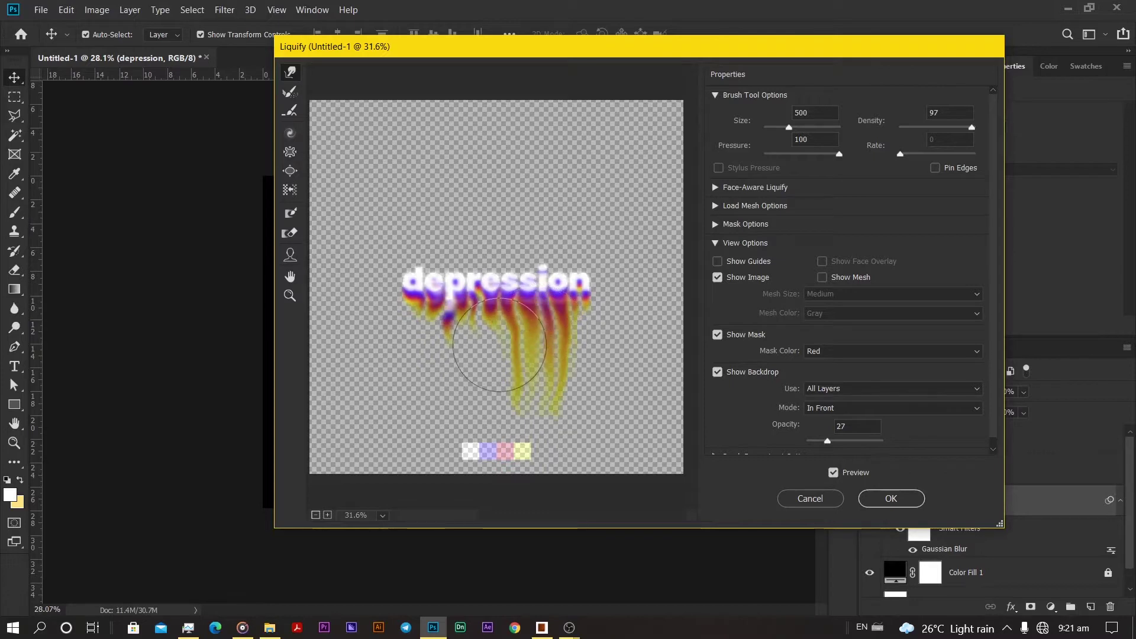
Smear long drips downward from the middle and first letters of the word, reaching the level of the palette strip.
drag(510, 332, 493, 407)
drag(470, 328, 483, 431)
mouse_move(440, 327)
mouse_down()
mouse_move(468, 361)
mouse_move(444, 417)
mouse_up()
drag(387, 349, 419, 445)
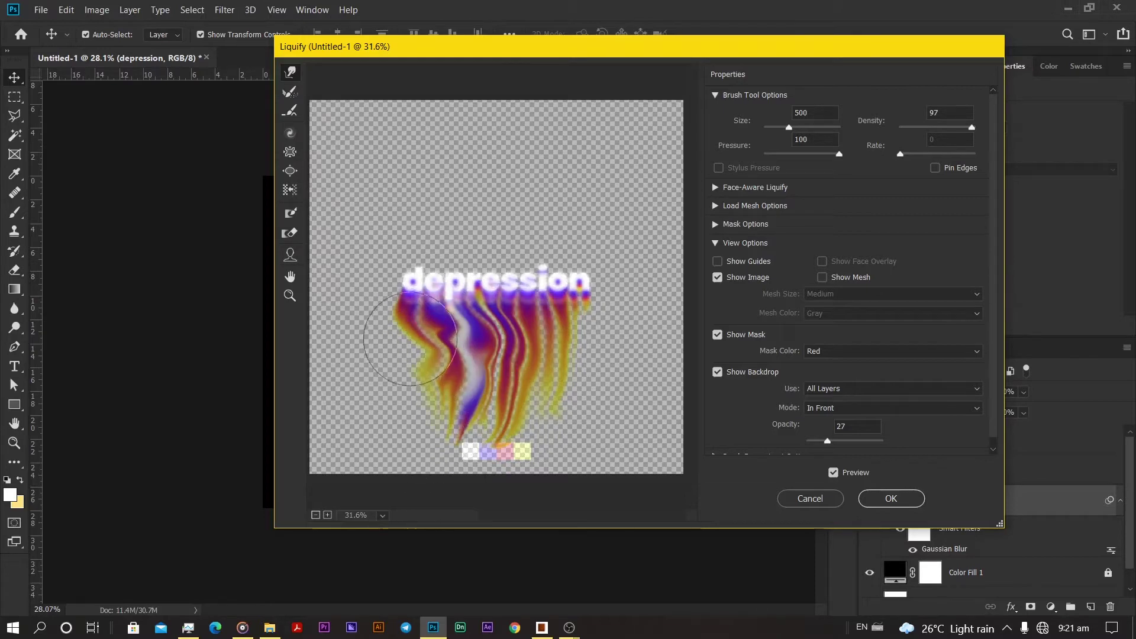
drag(410, 335, 409, 432)
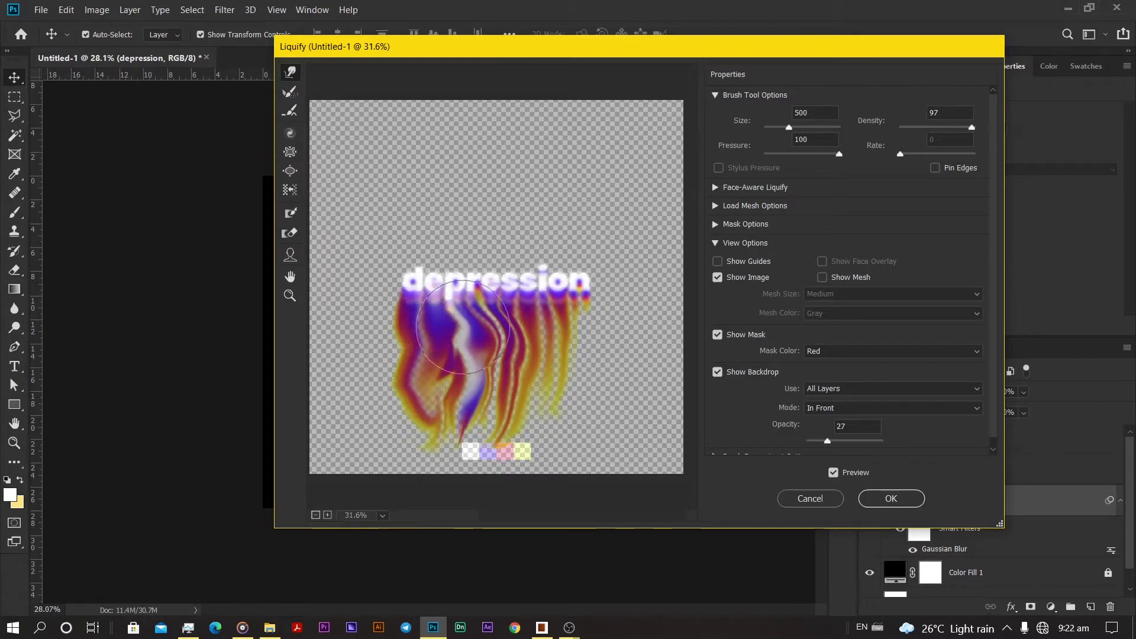
Smear the drips beneath the middle and last letters down and outward to the canvas's lower edge with the size 500 warp brush.
mouse_move(500, 333)
mouse_down()
mouse_move(526, 360)
mouse_move(510, 386)
mouse_up()
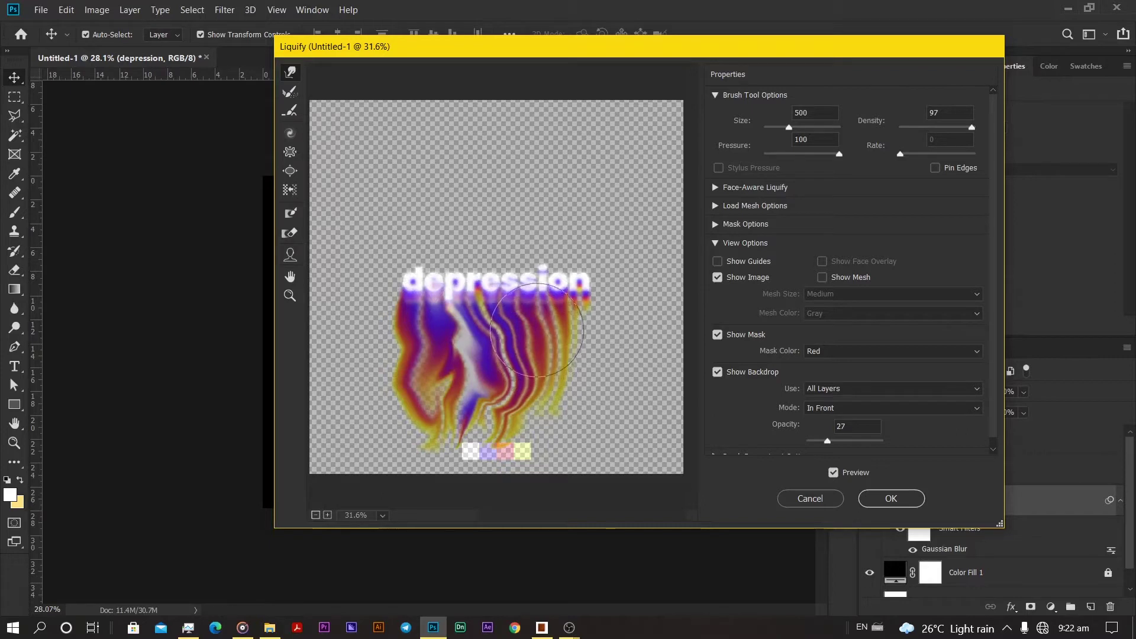
mouse_move(537, 327)
mouse_down()
mouse_move(551, 401)
mouse_move(617, 471)
mouse_move(613, 504)
mouse_up()
mouse_move(562, 390)
mouse_down()
mouse_move(656, 427)
mouse_move(667, 507)
mouse_up()
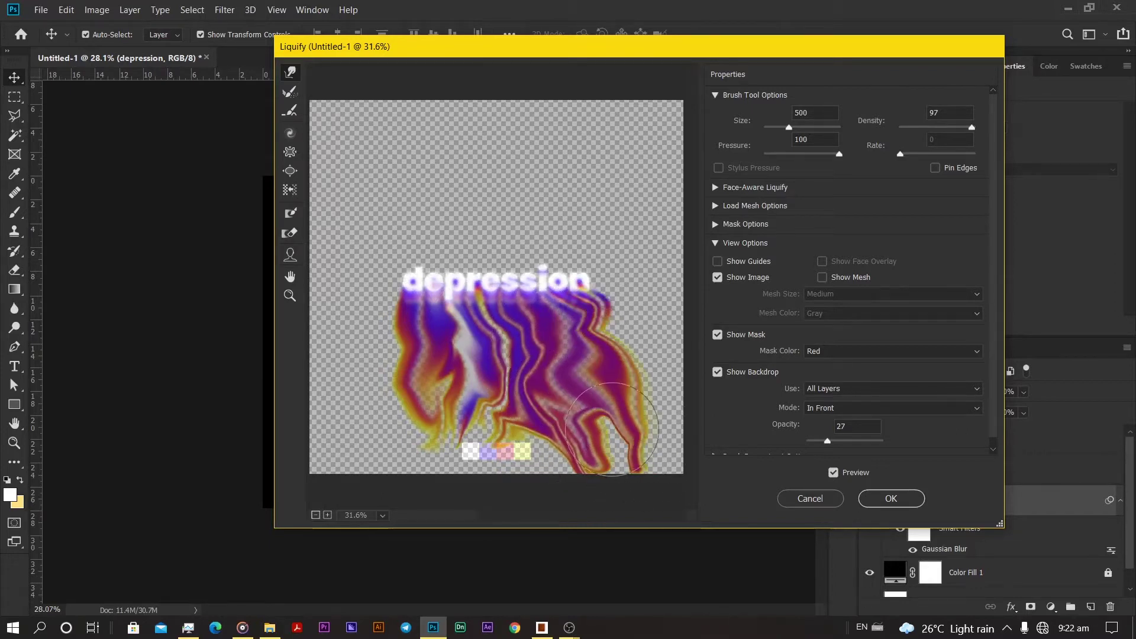
mouse_move(617, 428)
mouse_down()
mouse_move(639, 514)
mouse_move(596, 431)
mouse_move(582, 523)
mouse_up()
drag(530, 442, 511, 503)
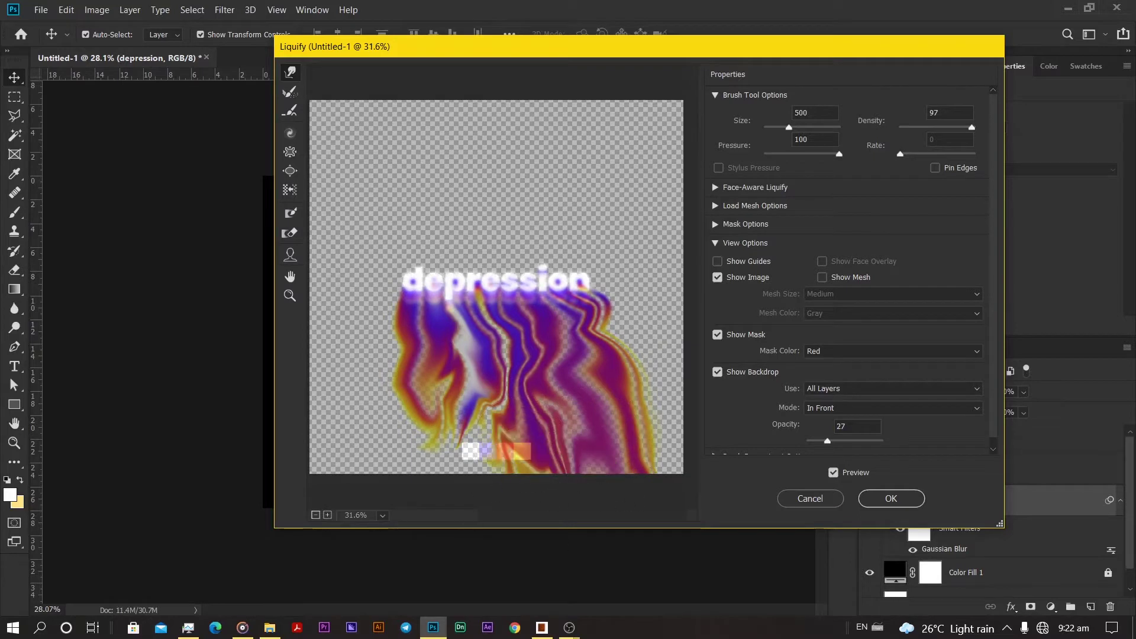
Pull the drips beneath the first letters down past the canvas's lower edge and apply the Liquify distortion.
drag(456, 398, 450, 508)
drag(487, 399, 445, 516)
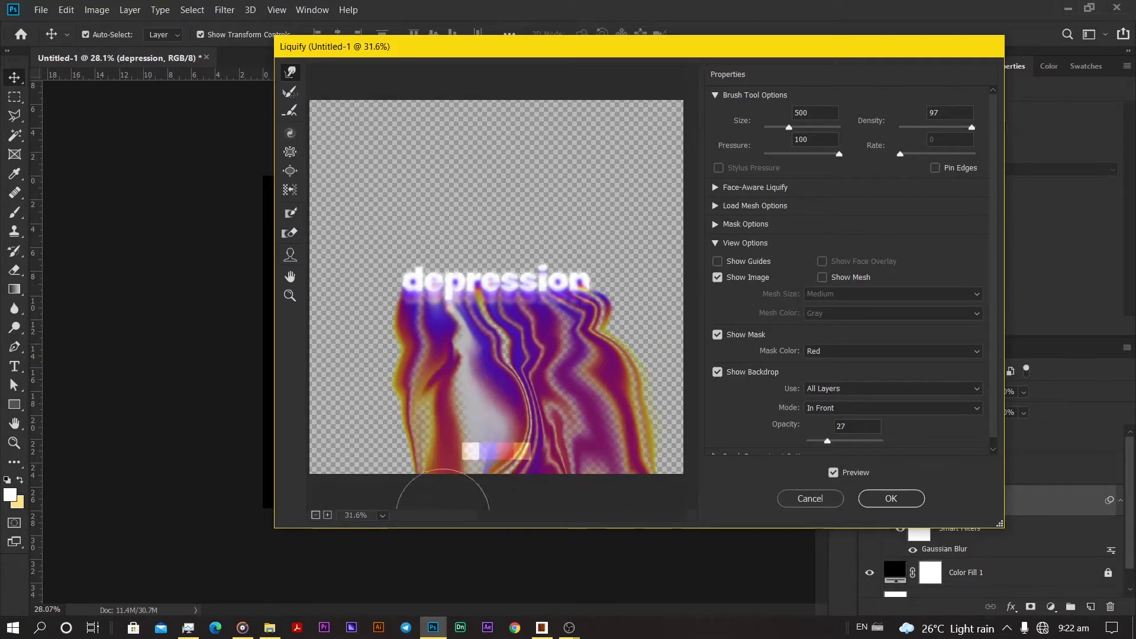
drag(434, 378, 431, 553)
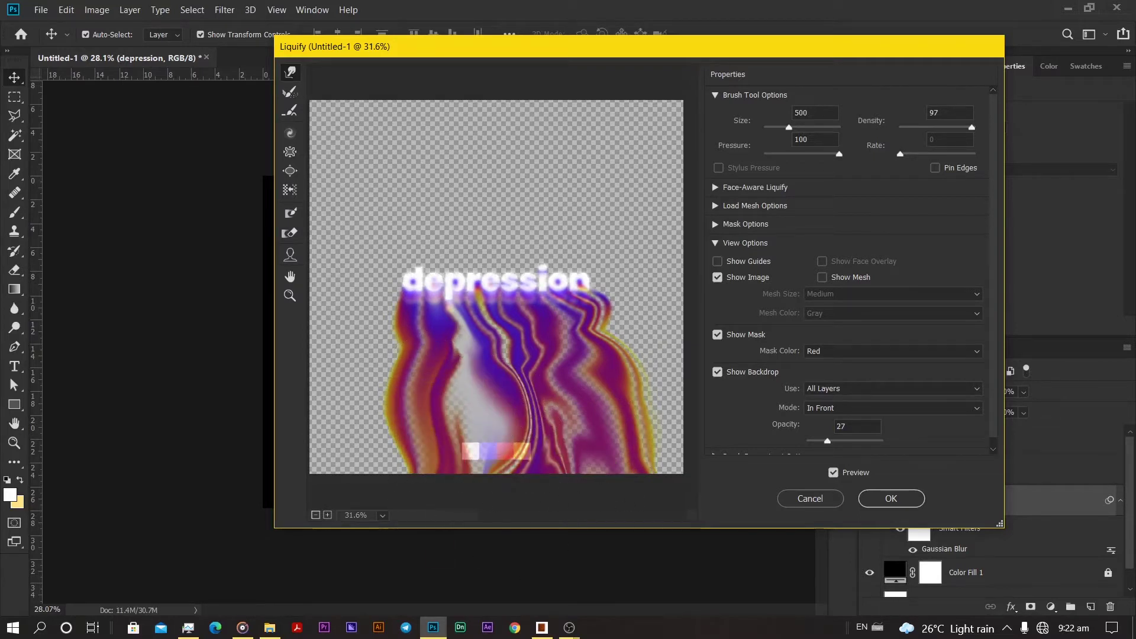
click(887, 497)
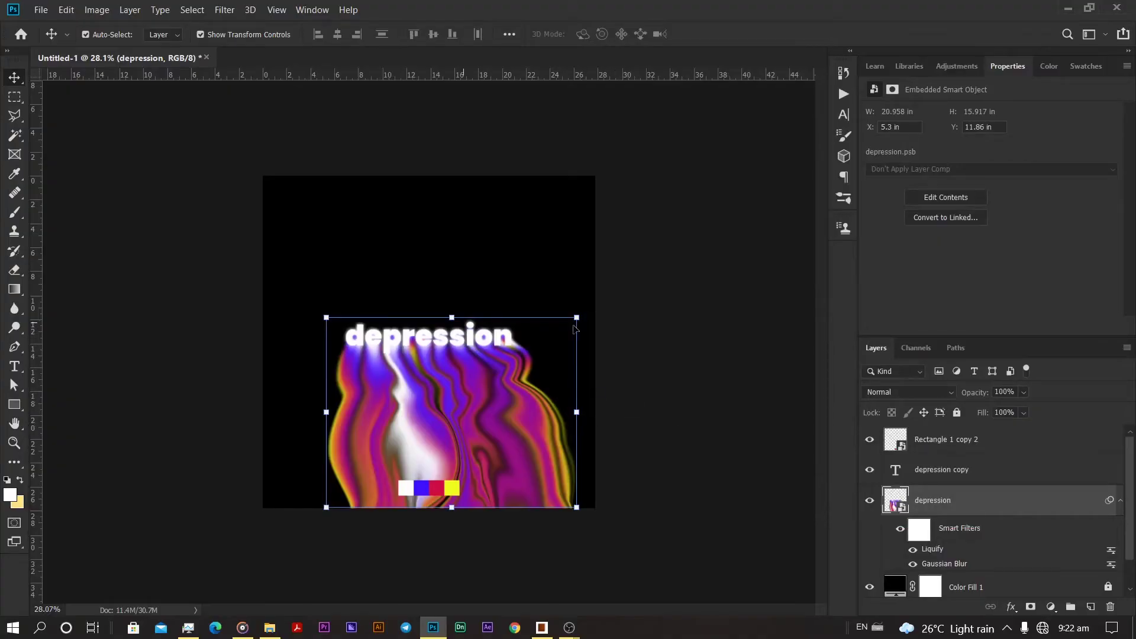
Scale the depression smart object and the depression copy text together to about 128% and reposition them on the canvas.
shift+click(939, 472)
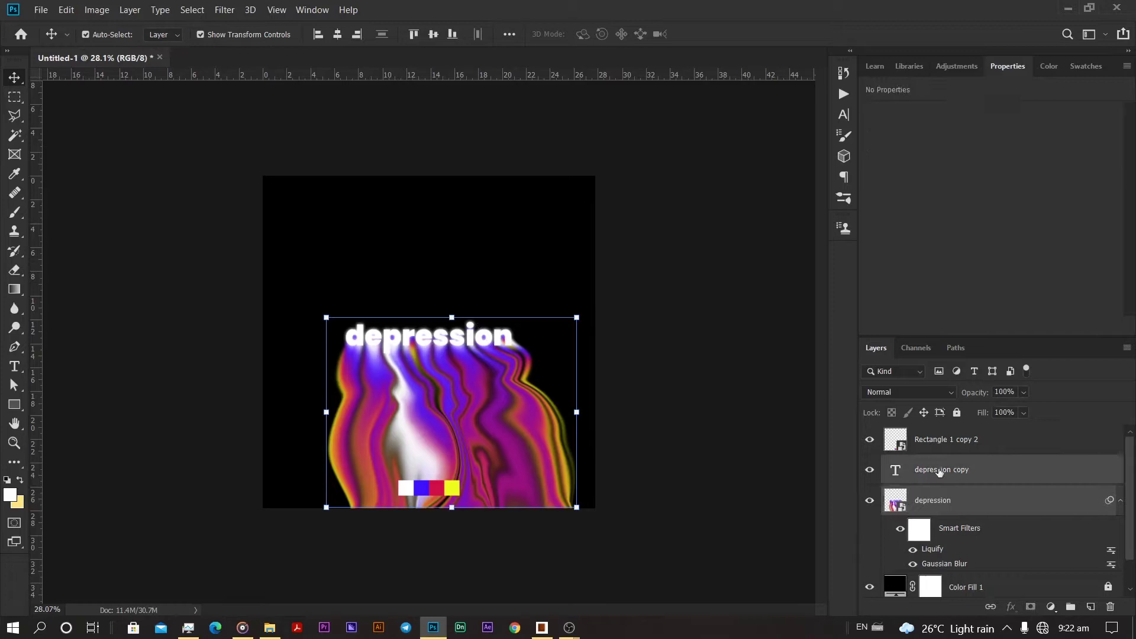
click(455, 311)
click(620, 257)
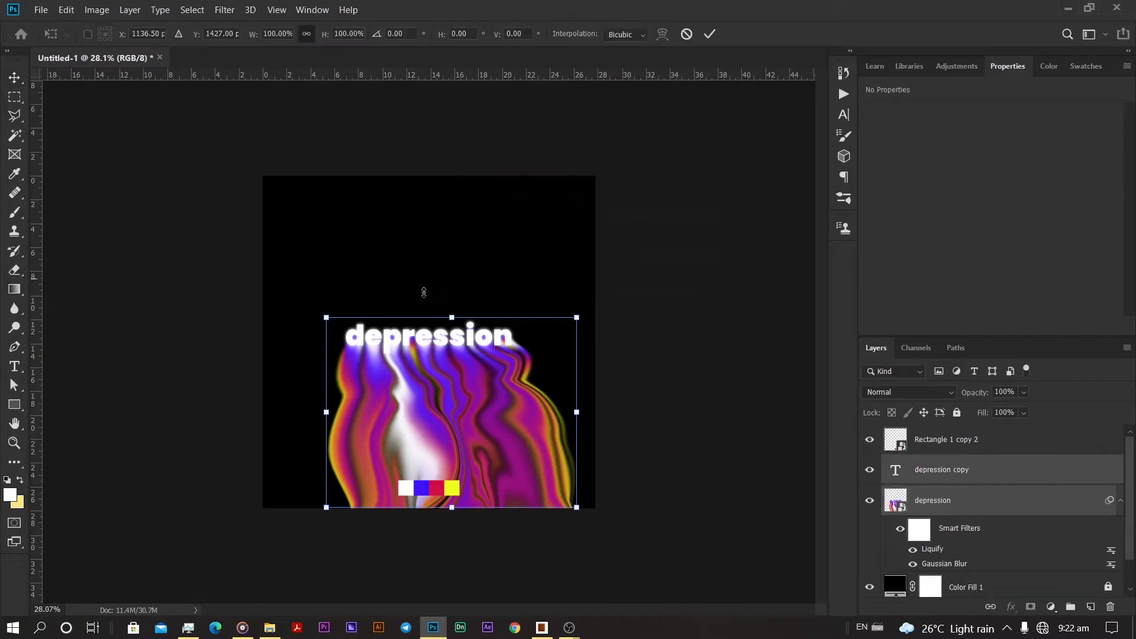
mouse_move(453, 317)
mouse_down()
mouse_move(452, 264)
mouse_move(465, 335)
mouse_up()
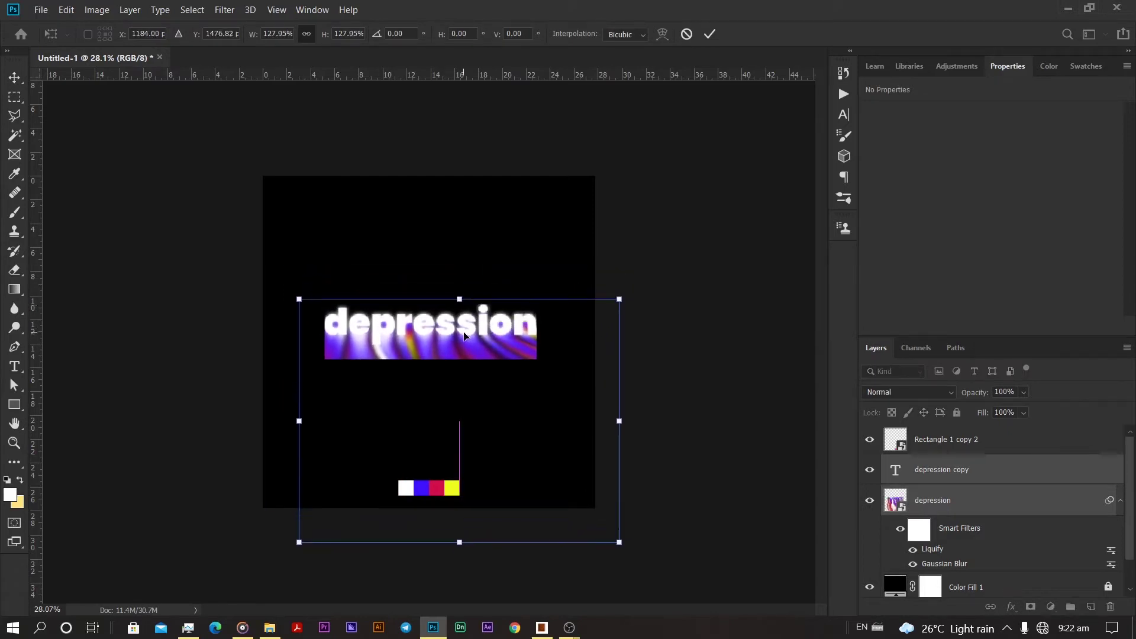
key(Return)
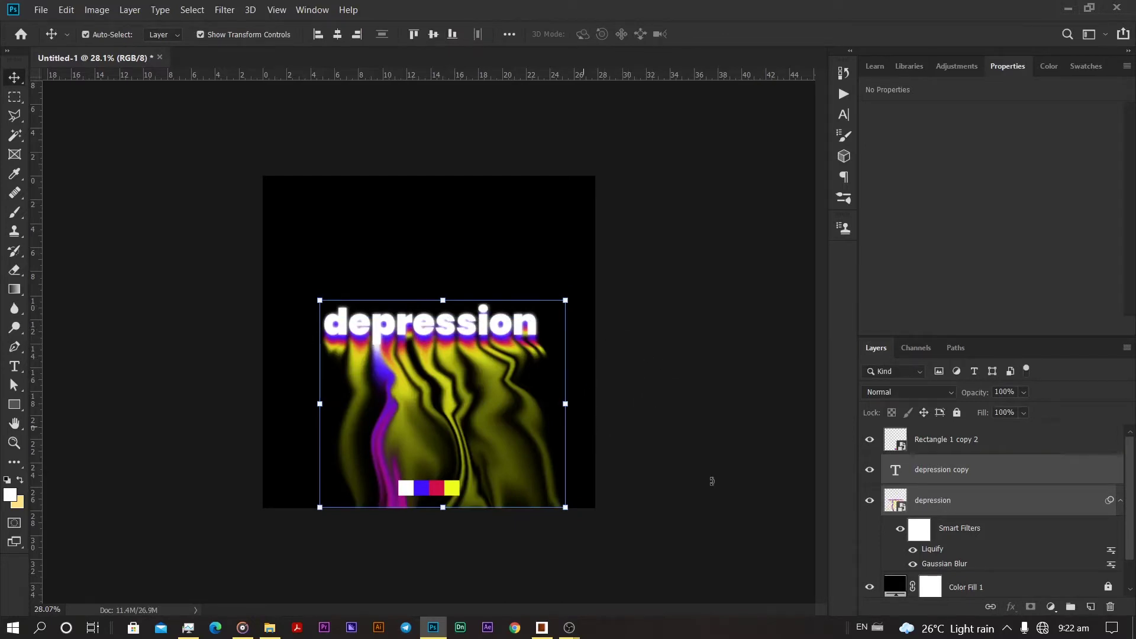
Reopen the depression layer's Liquify smart filter and smear new long drips downward across the word from the first to the last letters.
click(939, 555)
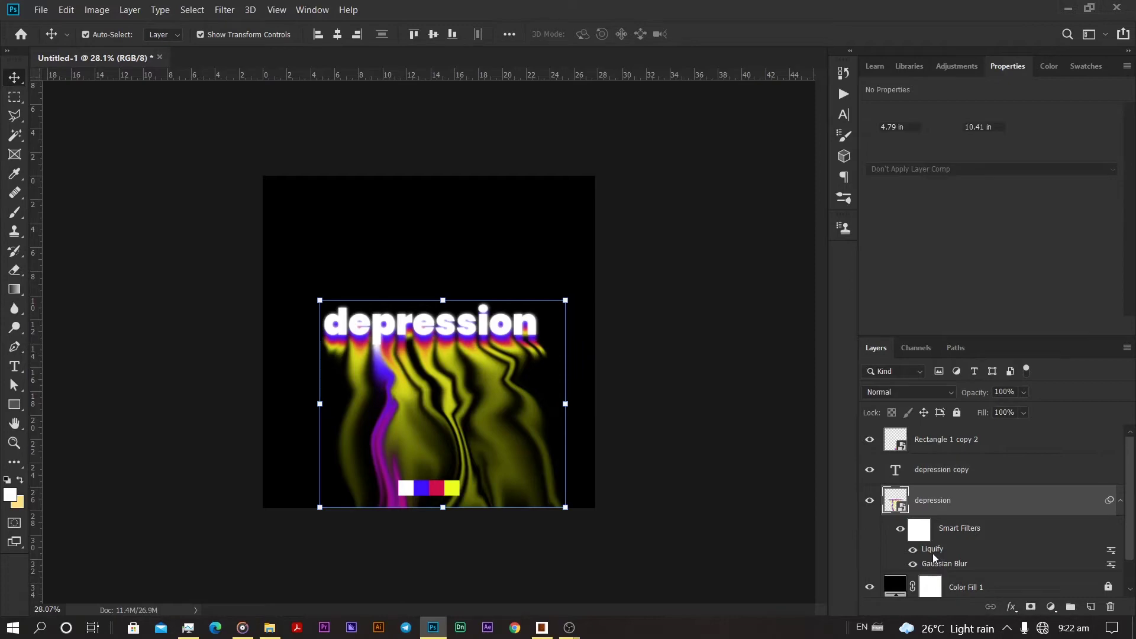
double_click(932, 553)
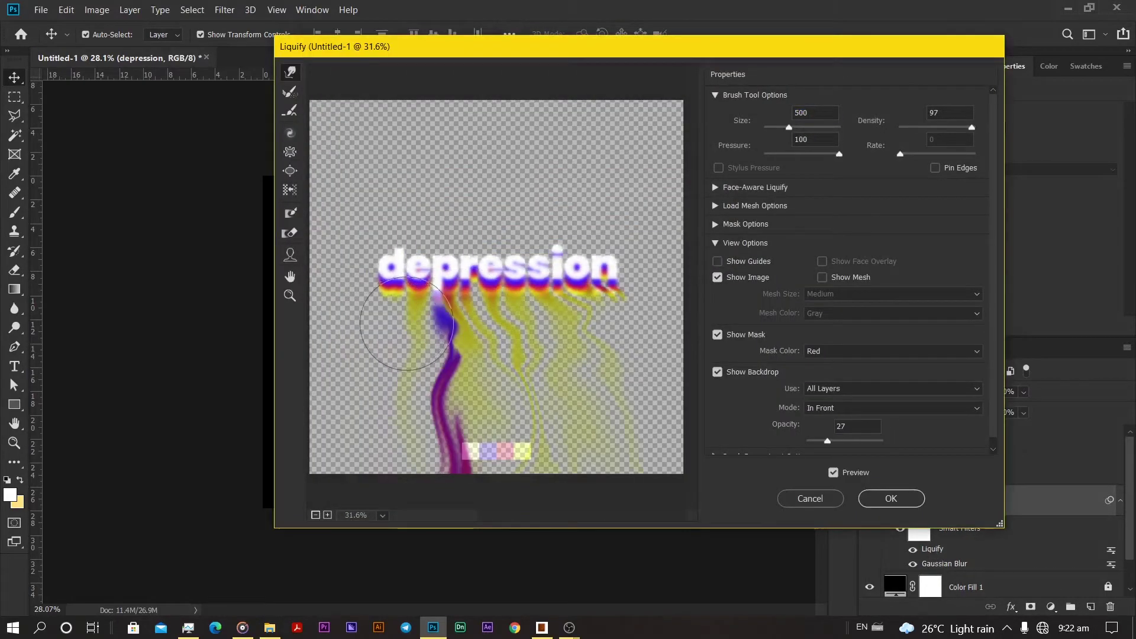
drag(406, 324, 383, 492)
drag(419, 323, 424, 457)
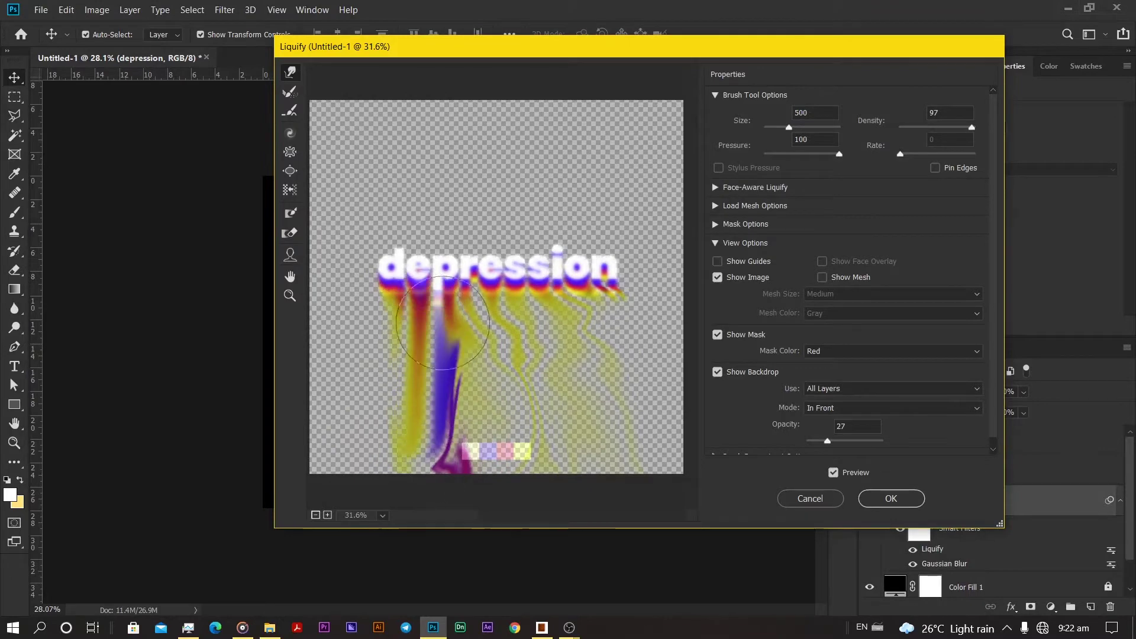
drag(448, 311, 472, 422)
mouse_move(494, 314)
mouse_down()
mouse_move(502, 390)
mouse_move(521, 358)
mouse_move(531, 300)
mouse_move(573, 388)
mouse_up()
mouse_move(572, 310)
mouse_down()
mouse_move(634, 409)
mouse_move(618, 462)
mouse_up()
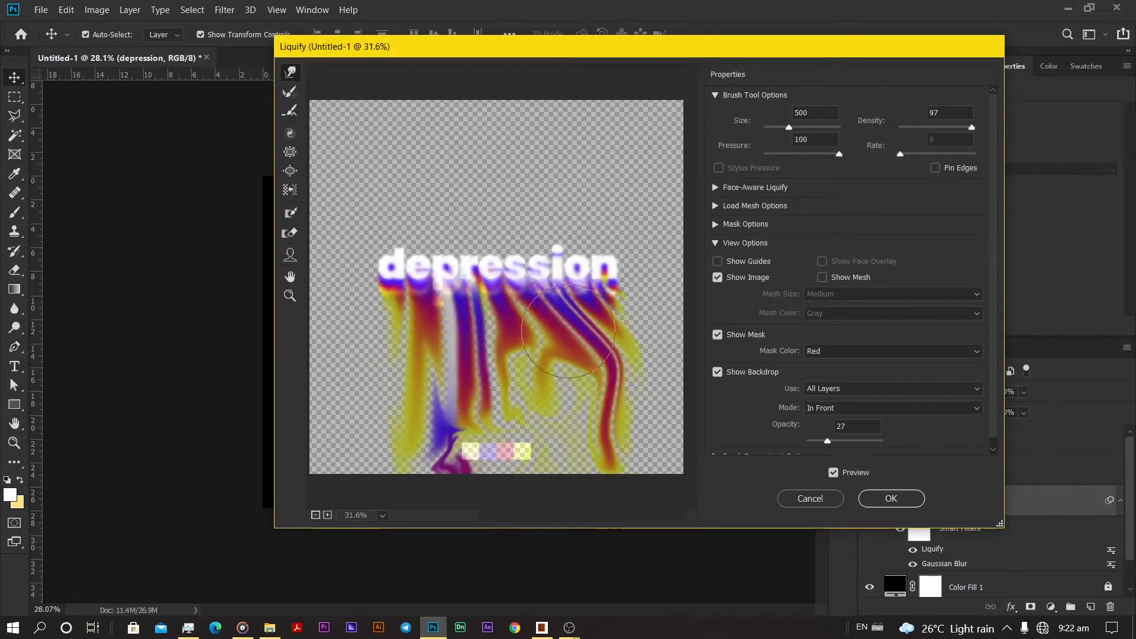
mouse_move(568, 331)
mouse_down()
mouse_move(630, 432)
mouse_move(632, 473)
mouse_move(580, 467)
mouse_up()
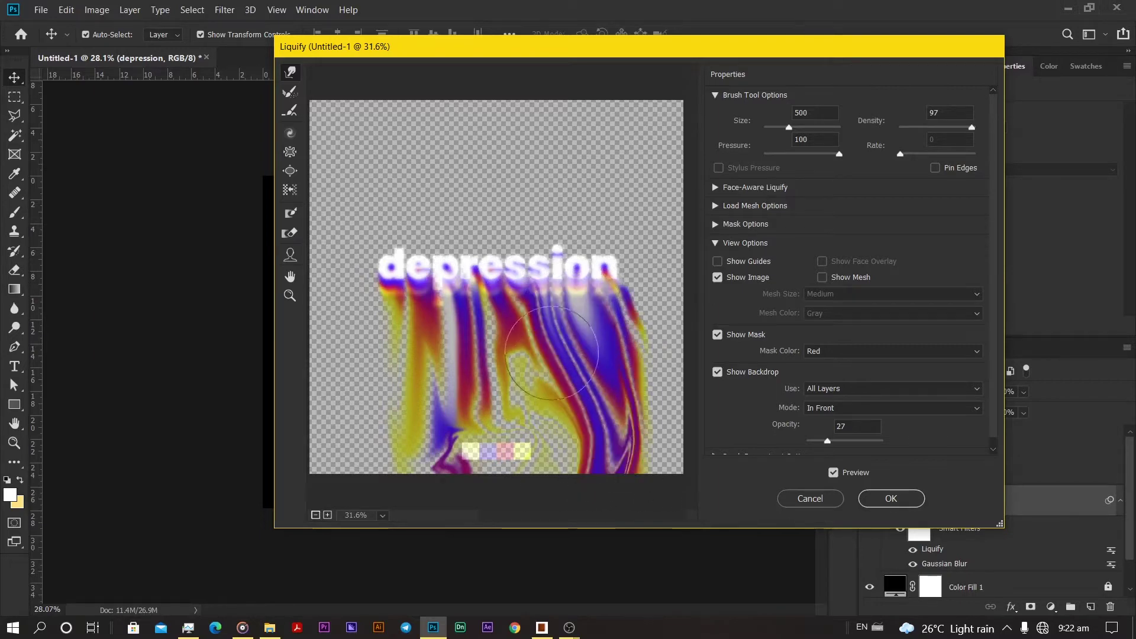
Stretch the remaining drips down to the canvas's lower edge, fill the gap beneath the last letters and apply the Liquify edit.
drag(531, 324, 493, 465)
drag(440, 316, 386, 466)
drag(389, 310, 407, 456)
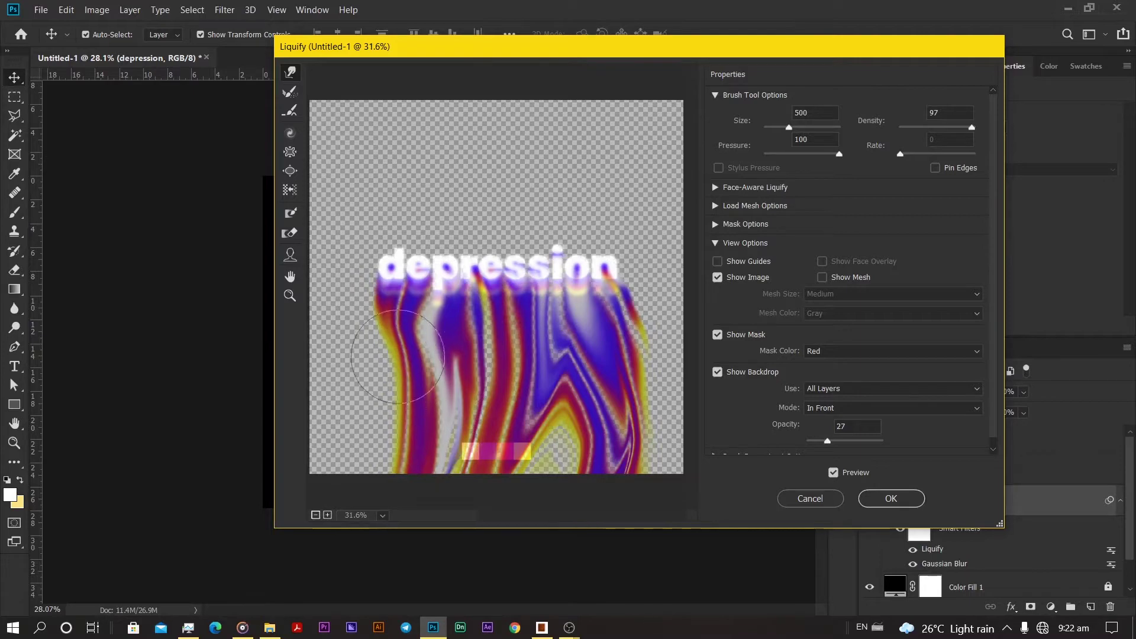
mouse_move(397, 357)
mouse_down()
mouse_move(375, 461)
mouse_move(427, 471)
mouse_move(504, 393)
mouse_move(534, 494)
mouse_up()
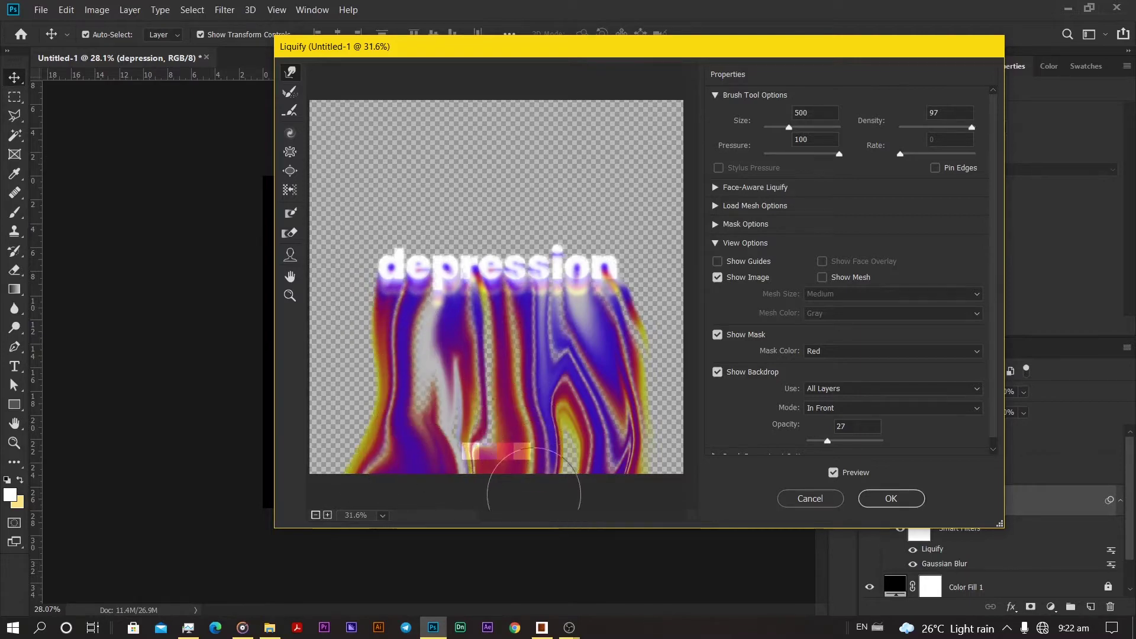
drag(583, 399, 603, 473)
click(894, 500)
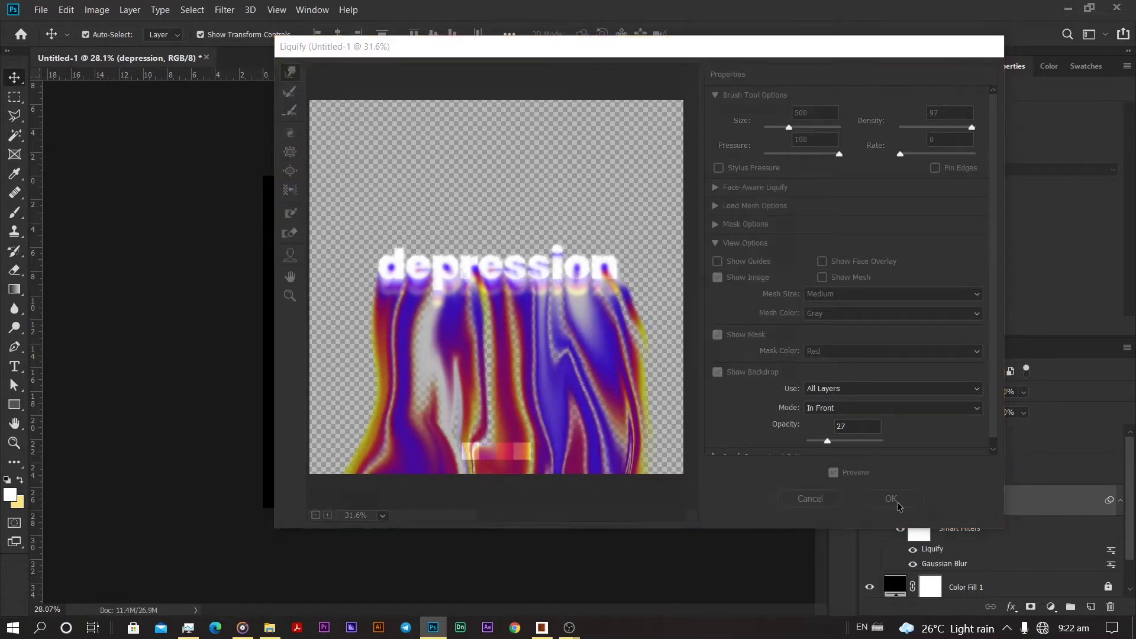
scroll(722, 460, down, 2)
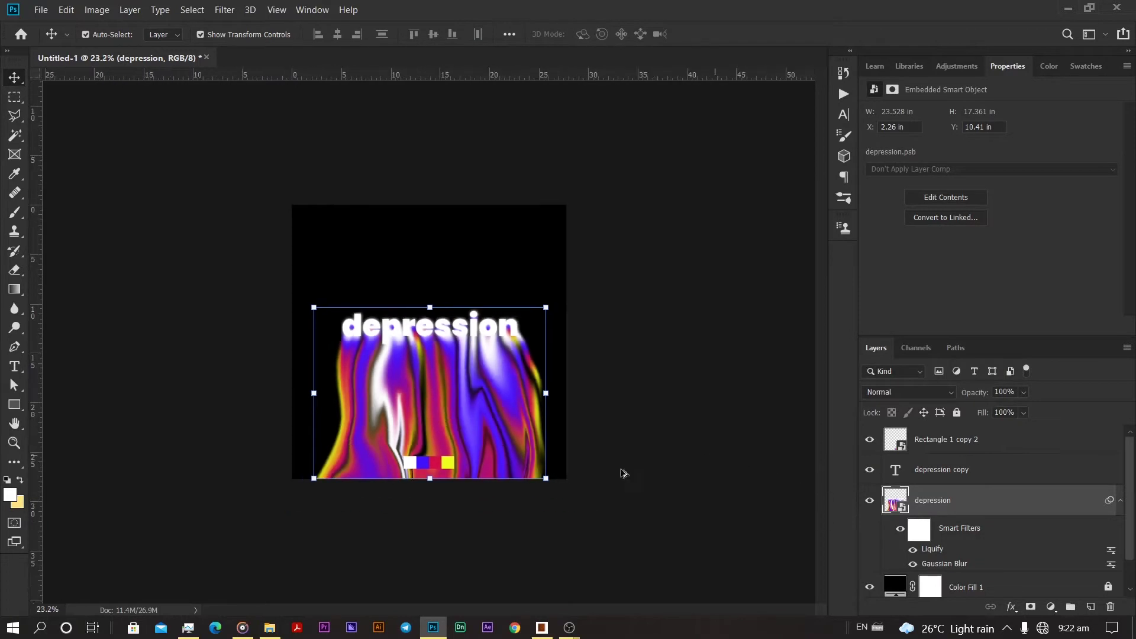
scroll(467, 467, up, 4)
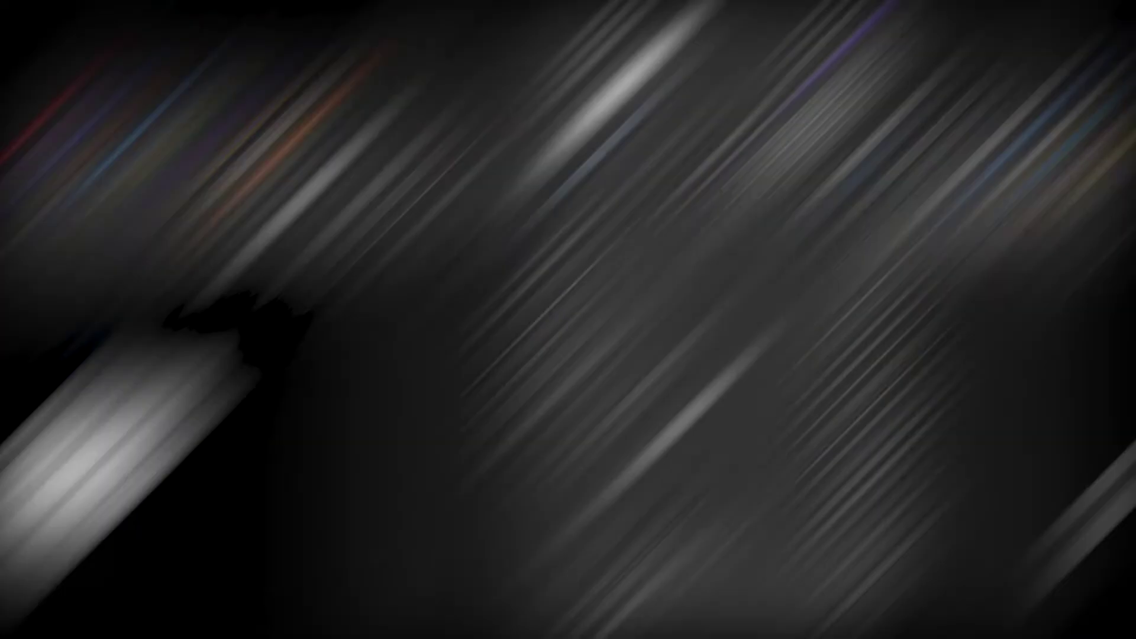
Enter GOD SPEED as white Monument Extended Regular text and commit the text layer.
key(ctrl+a)
text(GOD)
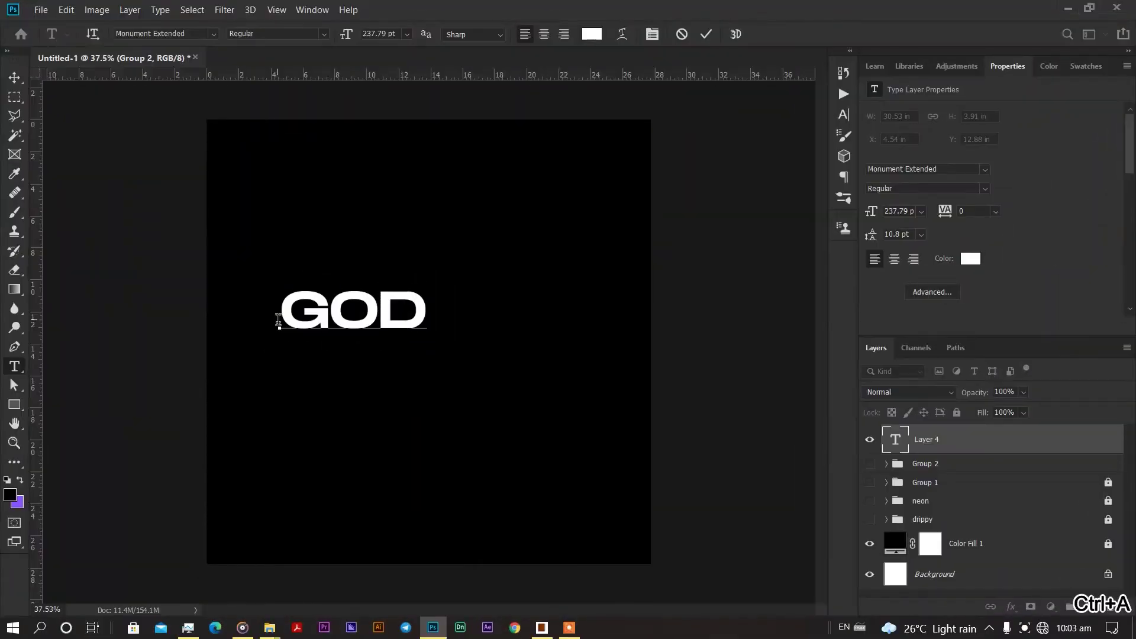
text( SPEED)
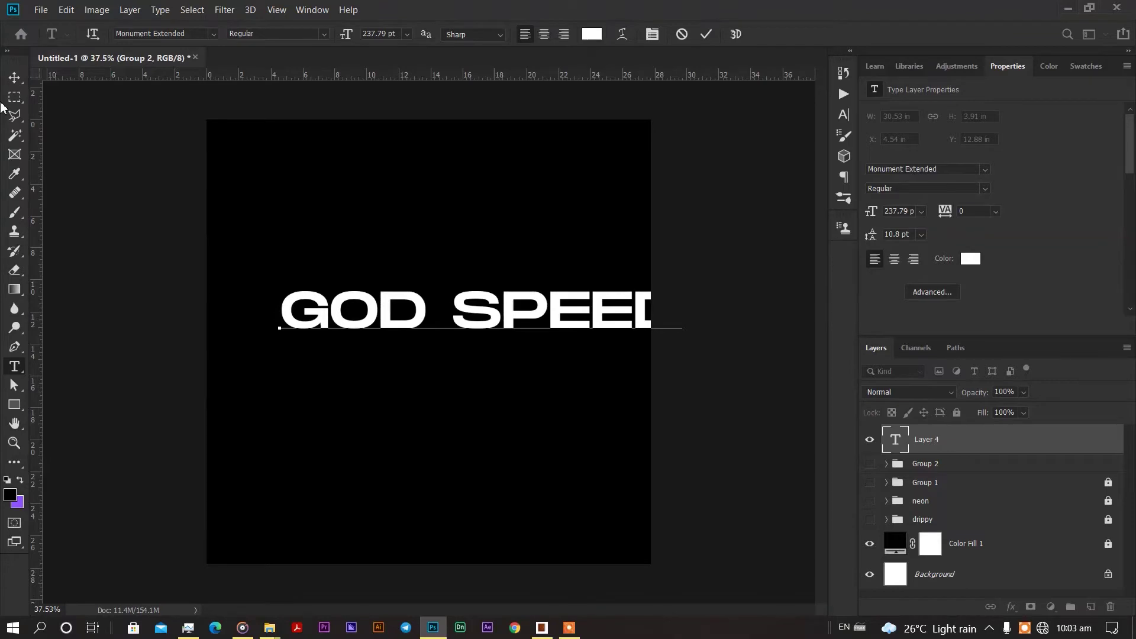
click(15, 78)
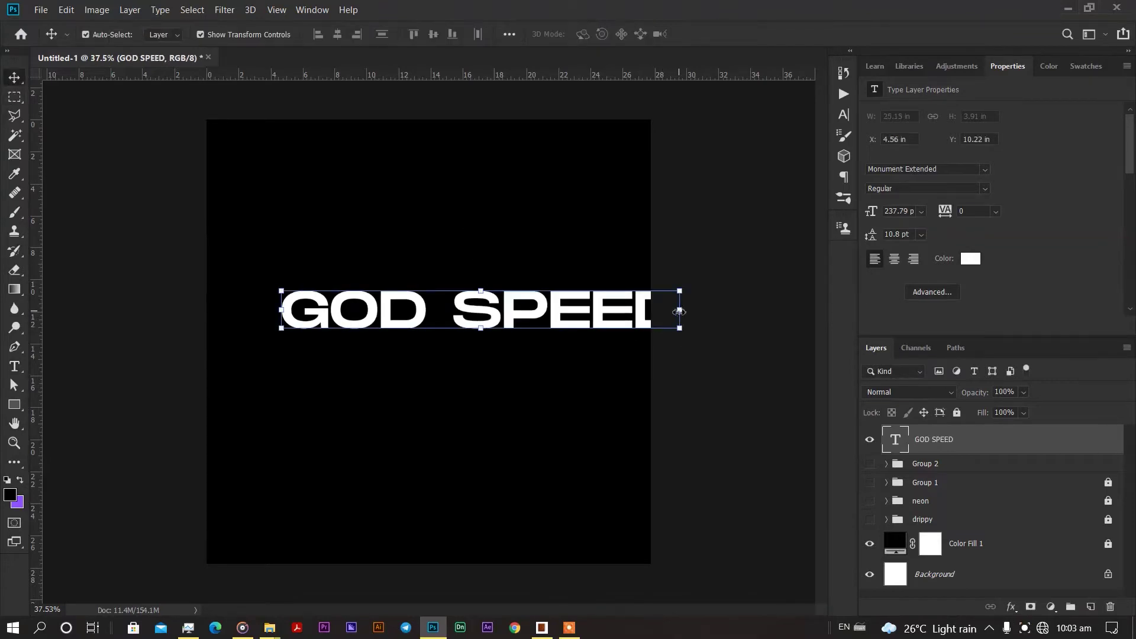
Scale the GOD SPEED text down to about 153.5 pt and place it horizontally centred in the canvas's upper half.
drag(679, 311, 539, 310)
drag(469, 319, 487, 259)
key(Return)
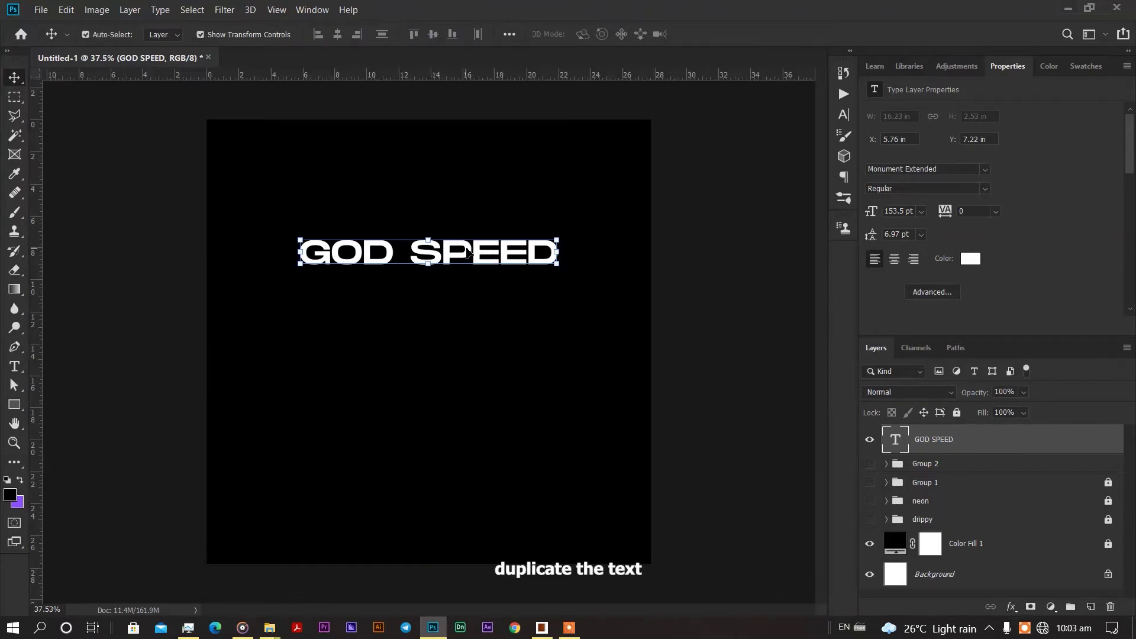
Duplicate the GOD SPEED line and nudge the copy down until it sits directly beneath the original.
drag(468, 251, 469, 281)
key(Down)
key(Down)
key(Down)
key(Down)
key(Down)
key(Down)
key(Down)
key(Down)
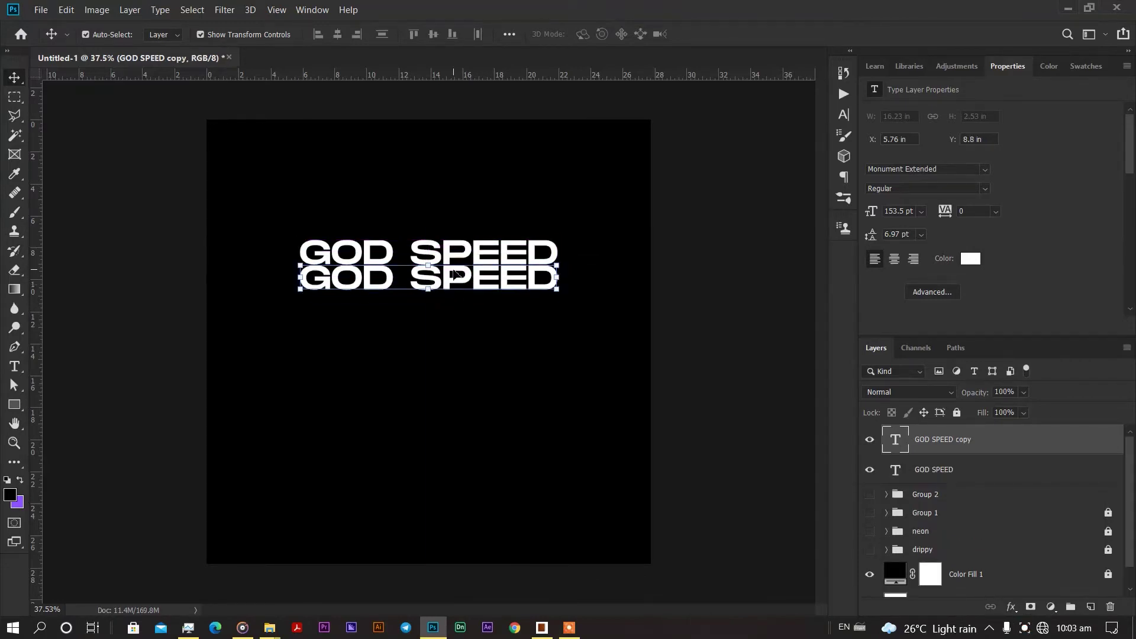
Duplicate the line twice more to stack four GOD SPEED lines and align their horizontal centres.
drag(454, 275, 458, 335)
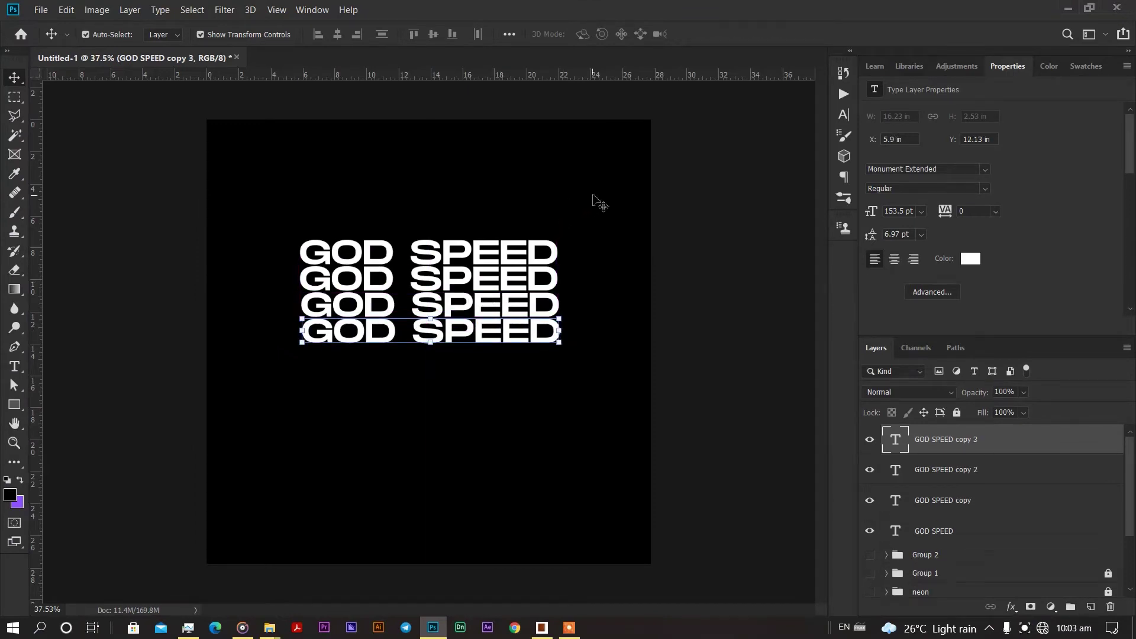
drag(591, 201, 450, 393)
click(338, 35)
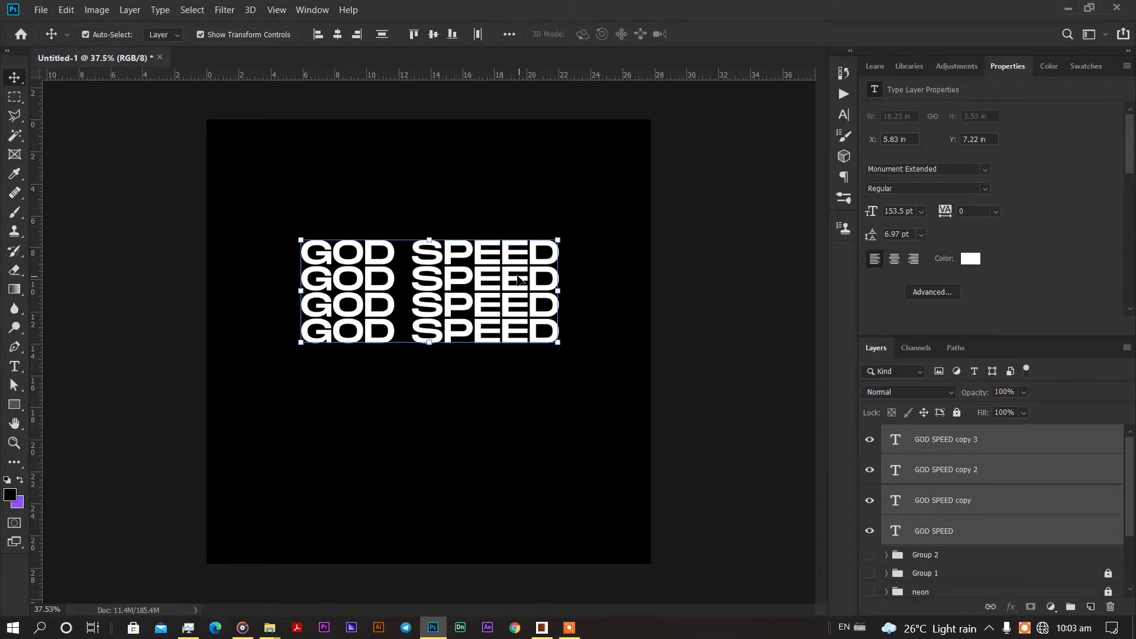
Duplicate the four-line block directly below itself and add one more copy of the last line for nine lines.
drag(514, 280, 512, 384)
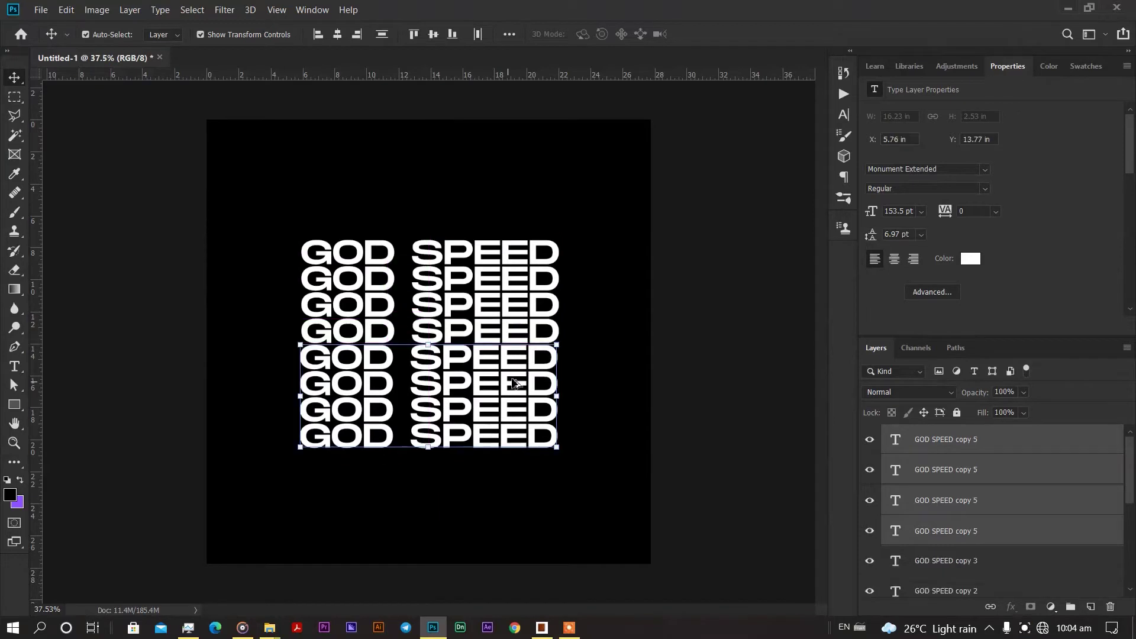
click(623, 306)
drag(473, 436, 477, 471)
Select all nine GOD SPEED lines, align their horizontal centres and move the stack up to the middle of the canvas.
drag(644, 241, 296, 494)
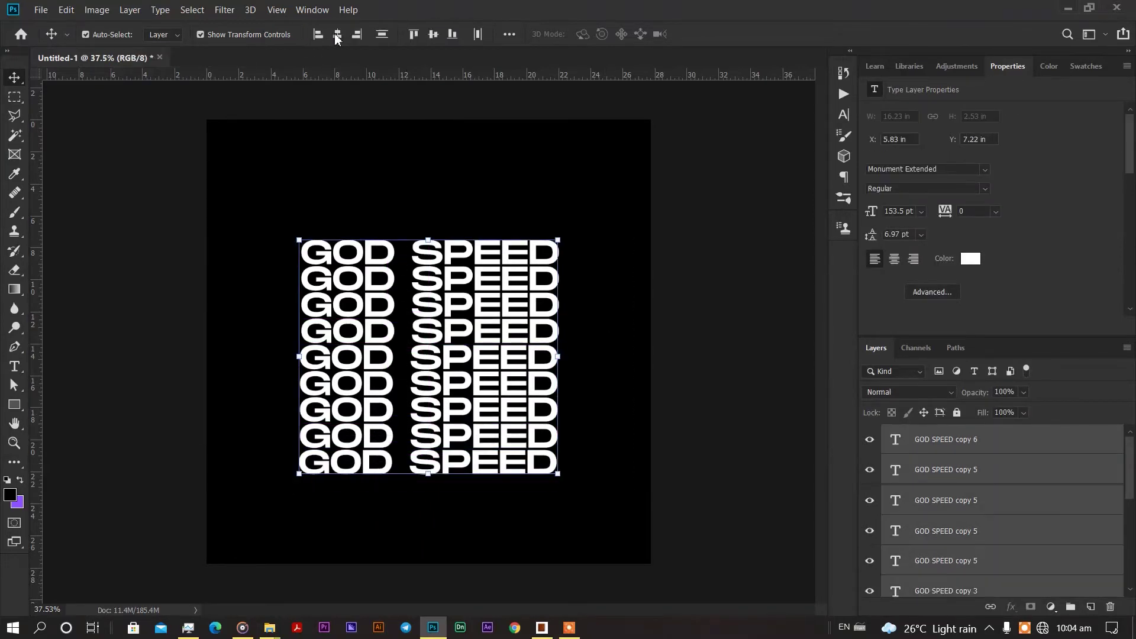
click(337, 34)
mouse_move(436, 290)
mouse_down()
mouse_move(438, 239)
mouse_move(441, 278)
mouse_up()
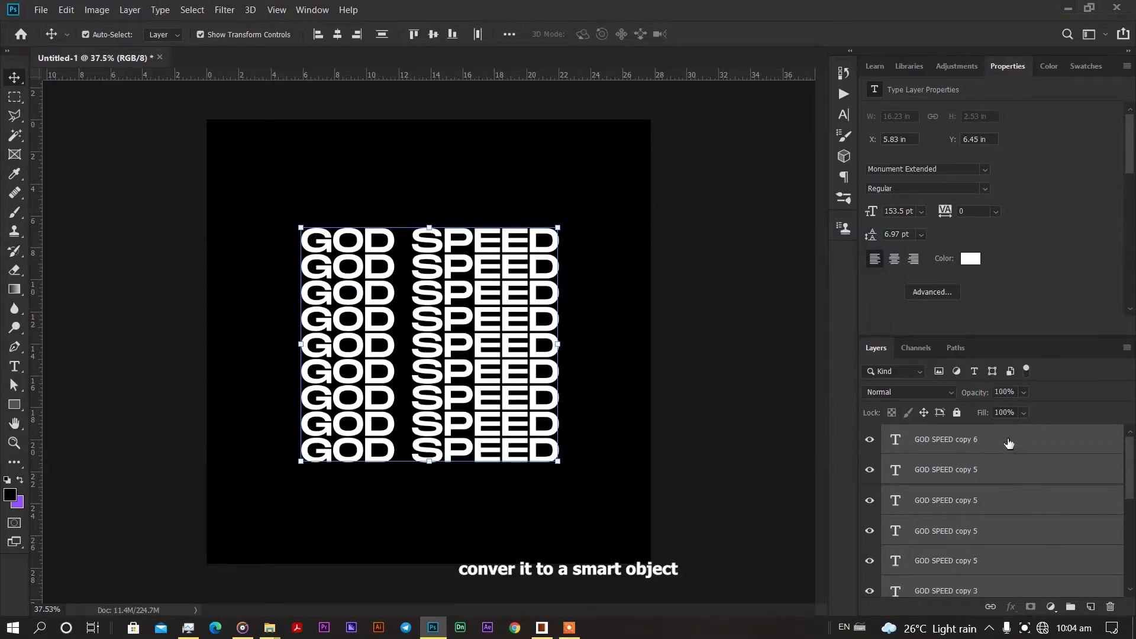
Convert the nine selected GOD SPEED lines to one smart object and apply the Twirl distortion at an angle of -69°.
right_click(1009, 443)
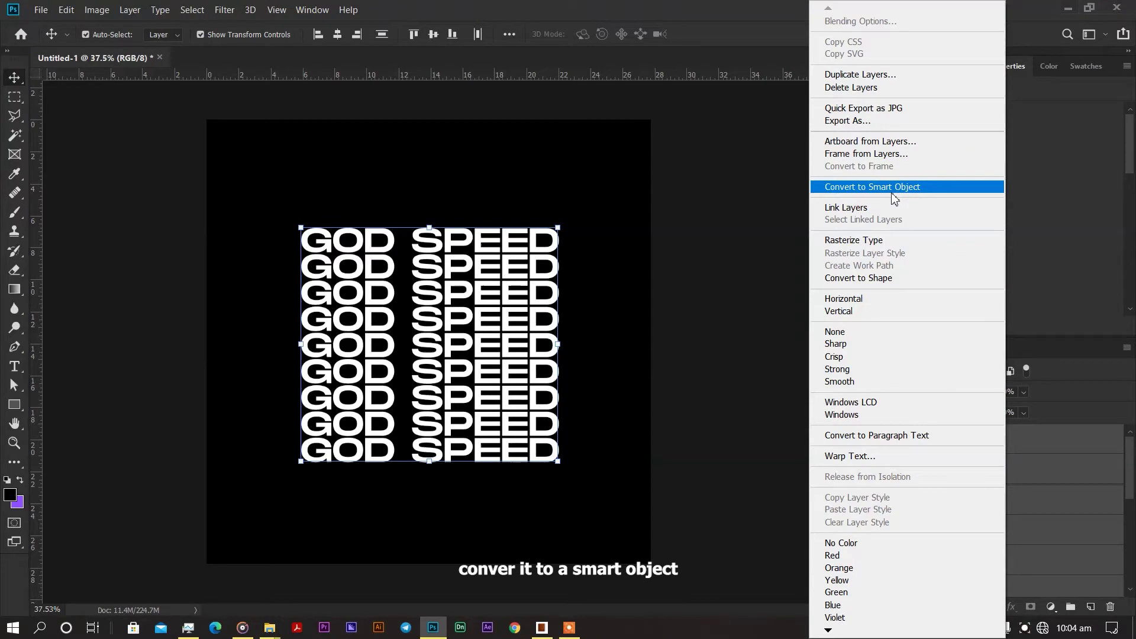
click(894, 188)
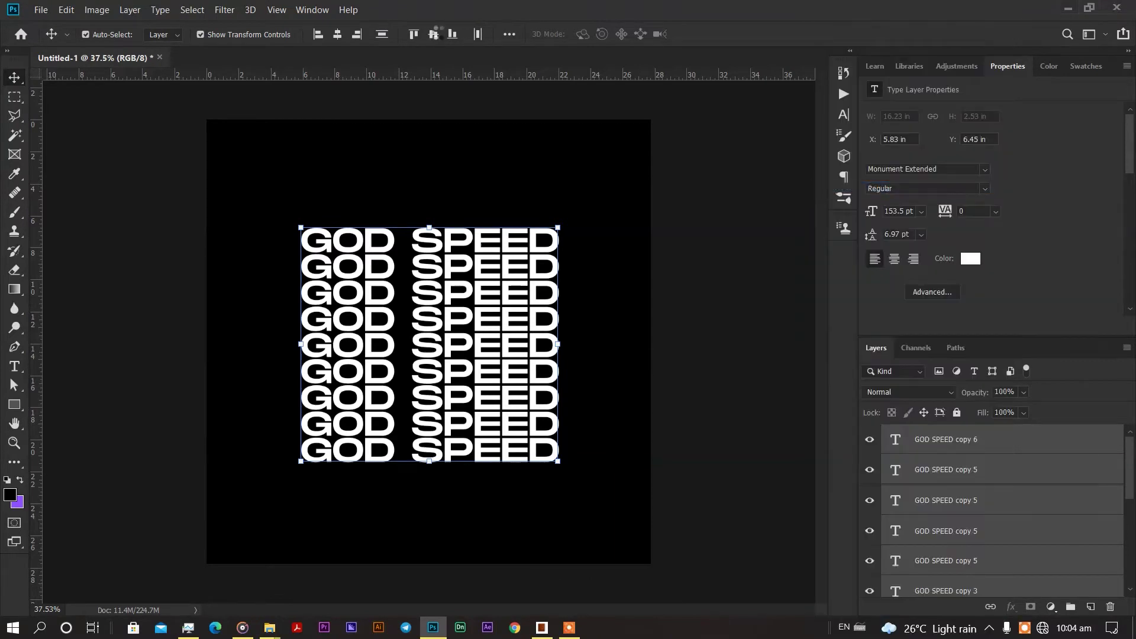
click(227, 10)
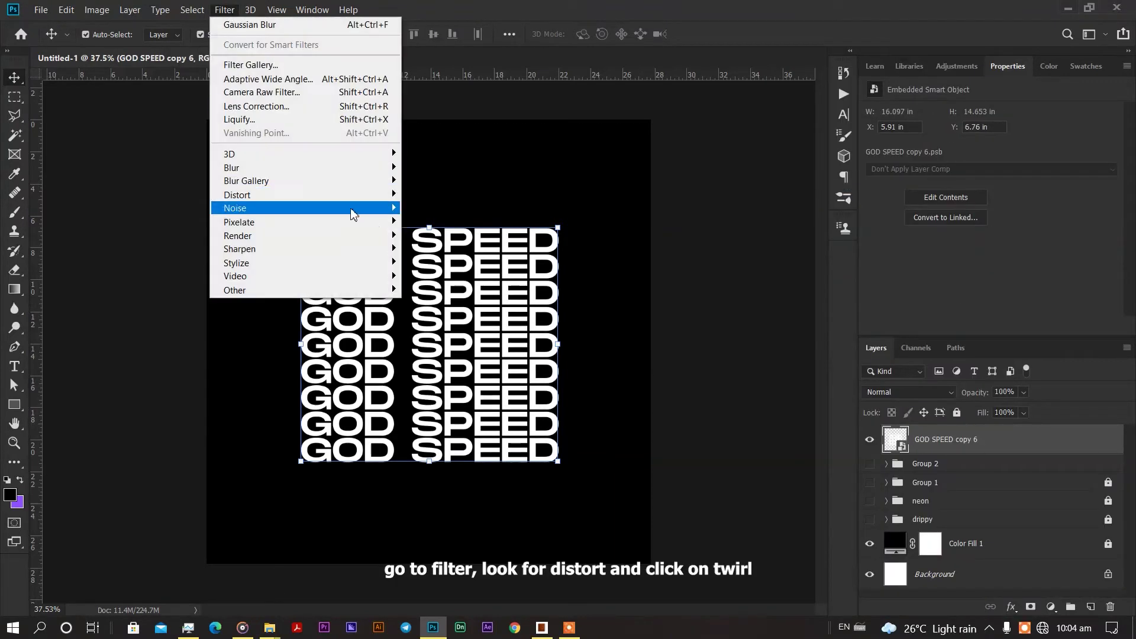
mouse_move(367, 207)
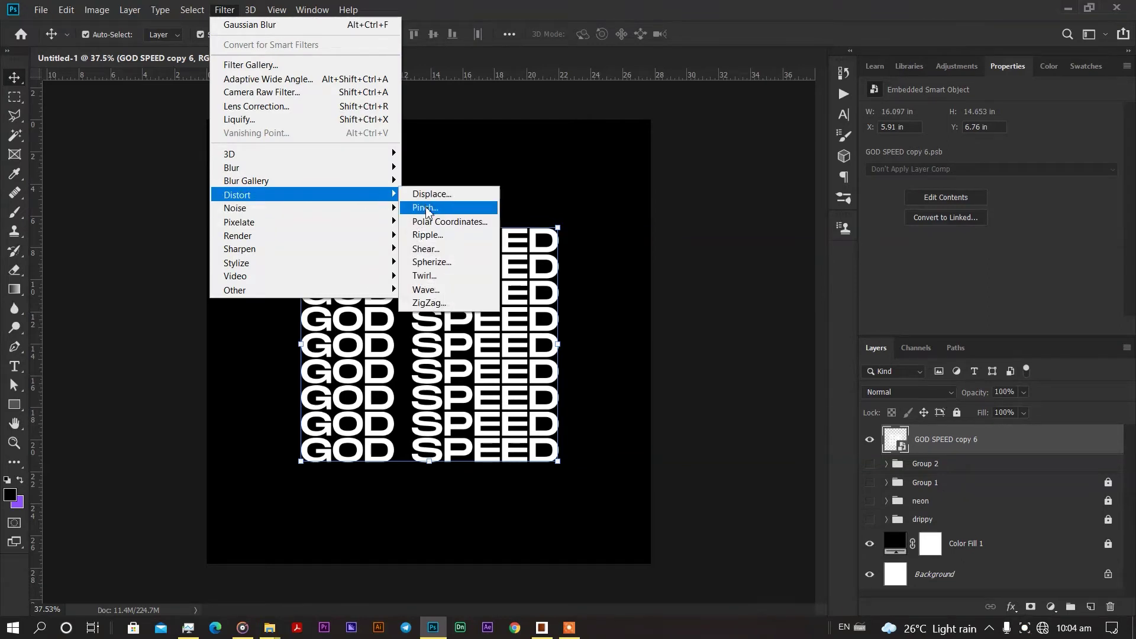
click(442, 276)
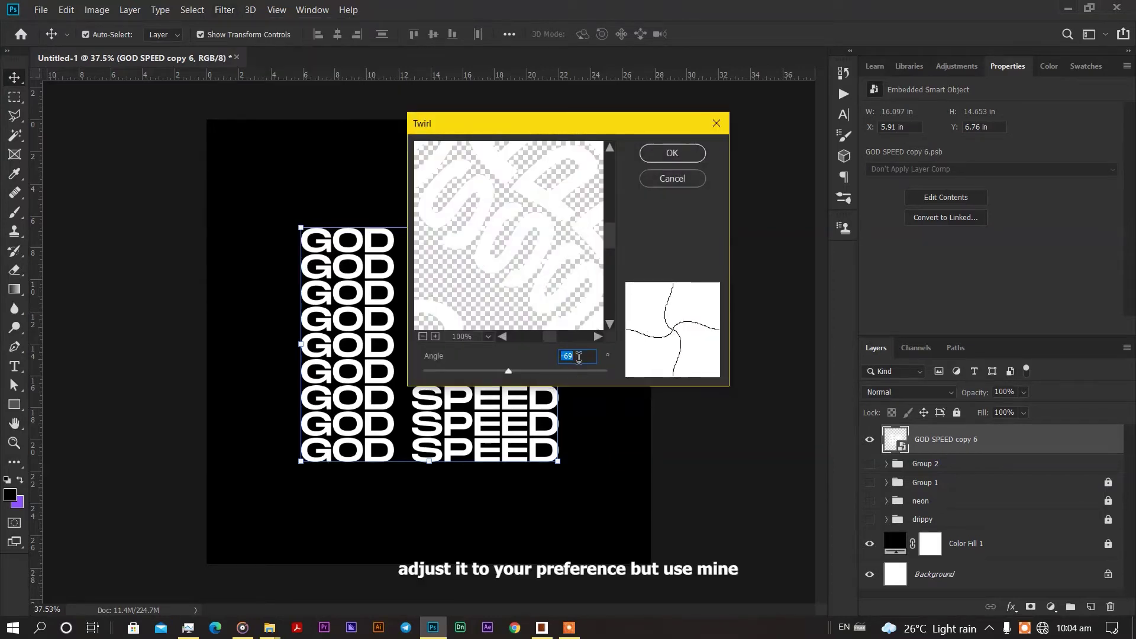
click(674, 155)
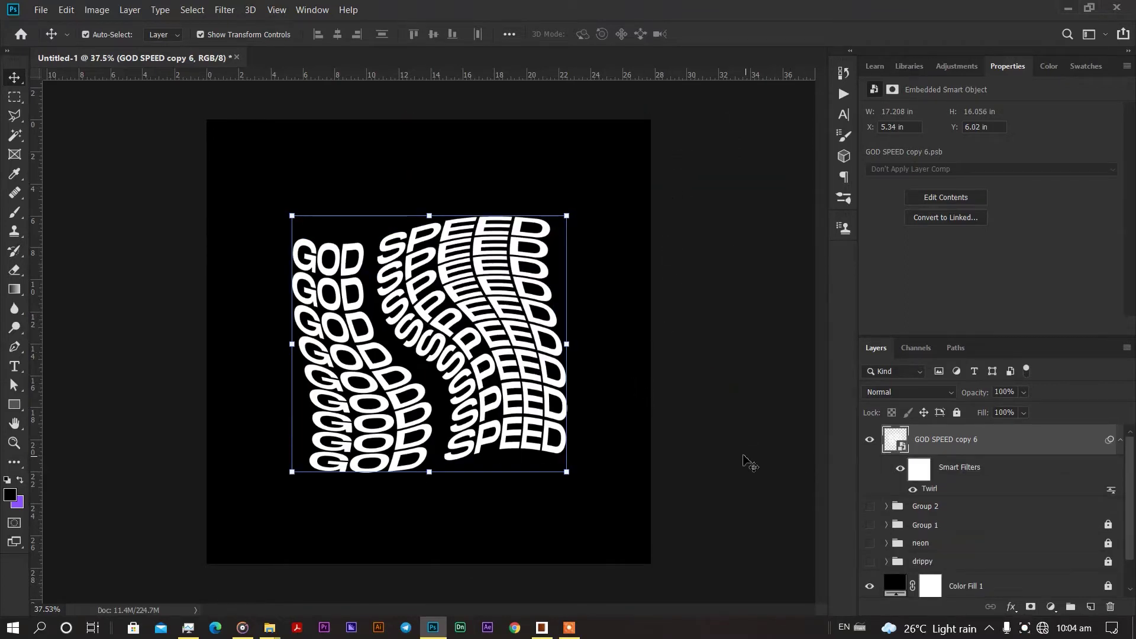
Scale the twirled text block down proportionally to about 16.7 in wide.
click(435, 473)
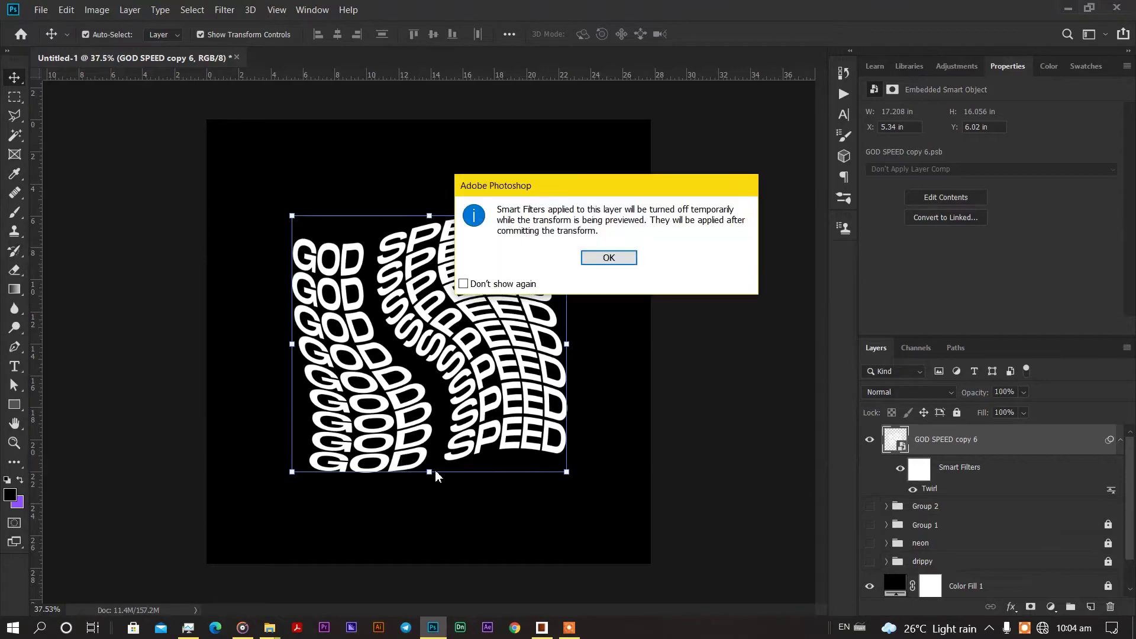
click(592, 258)
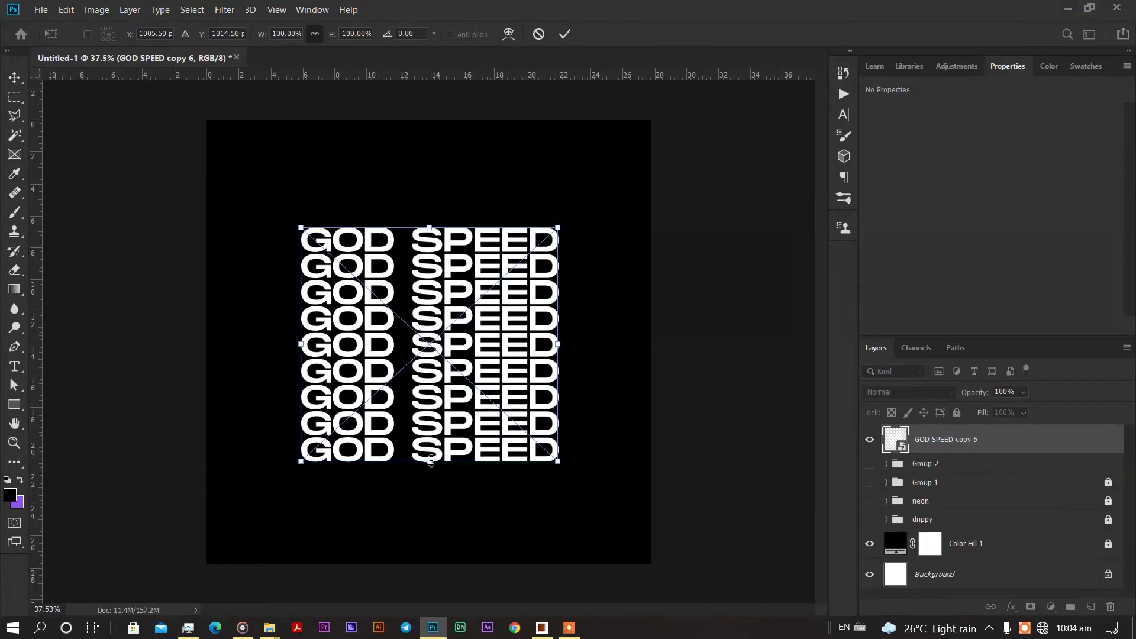
drag(431, 452, 439, 450)
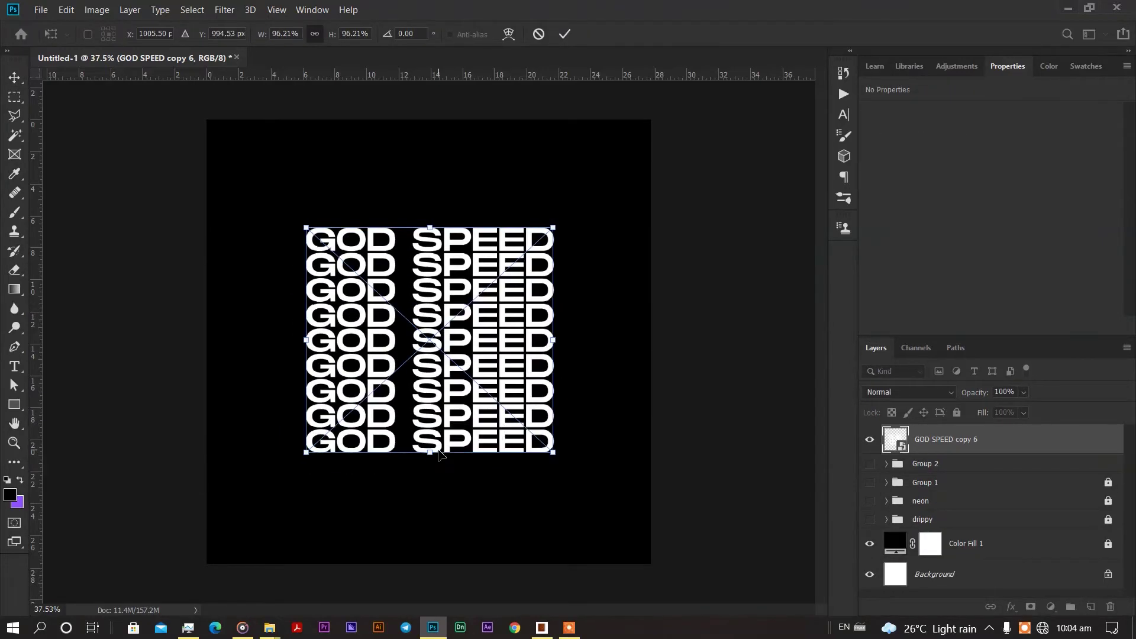
key(Return)
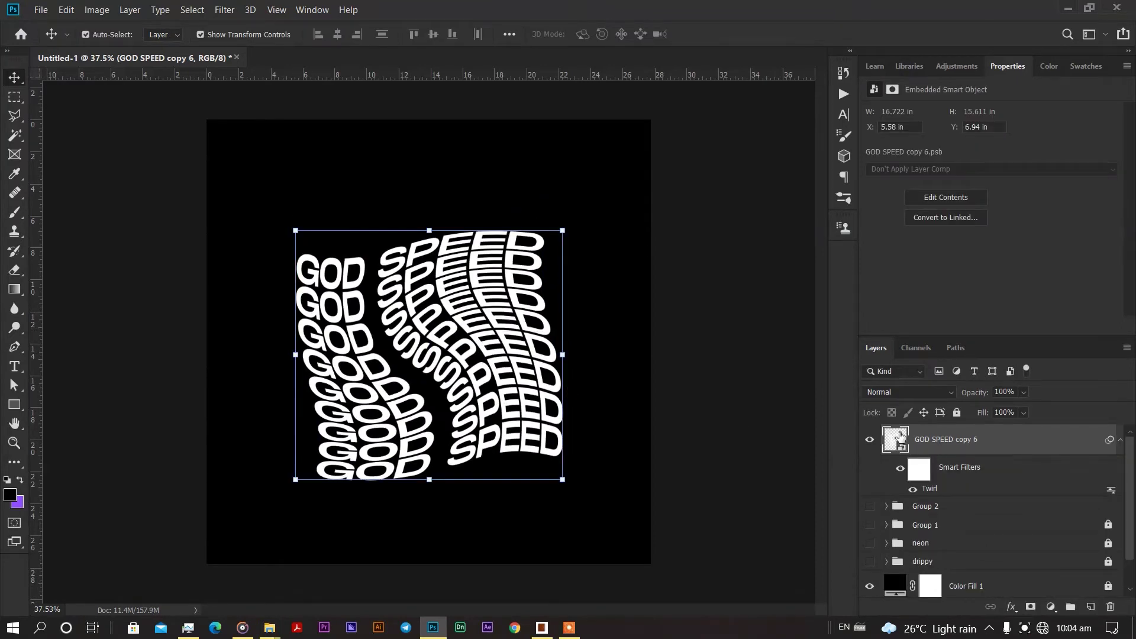
Add a new empty layer above the twirled text and load the text's outline as a selection.
click(1091, 606)
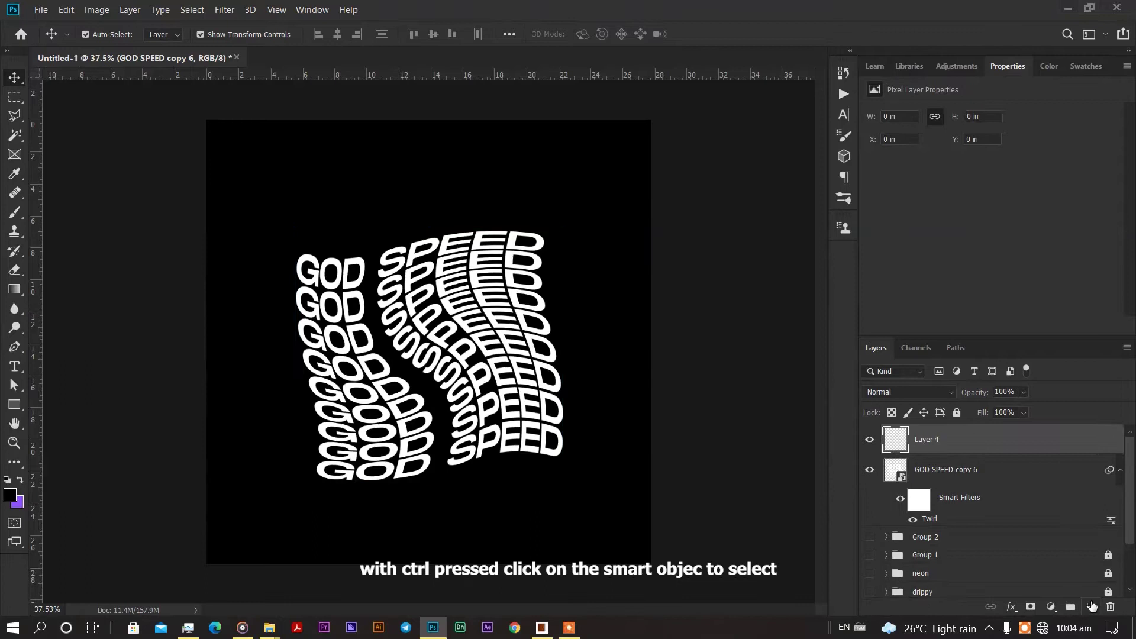
ctrl+click(894, 472)
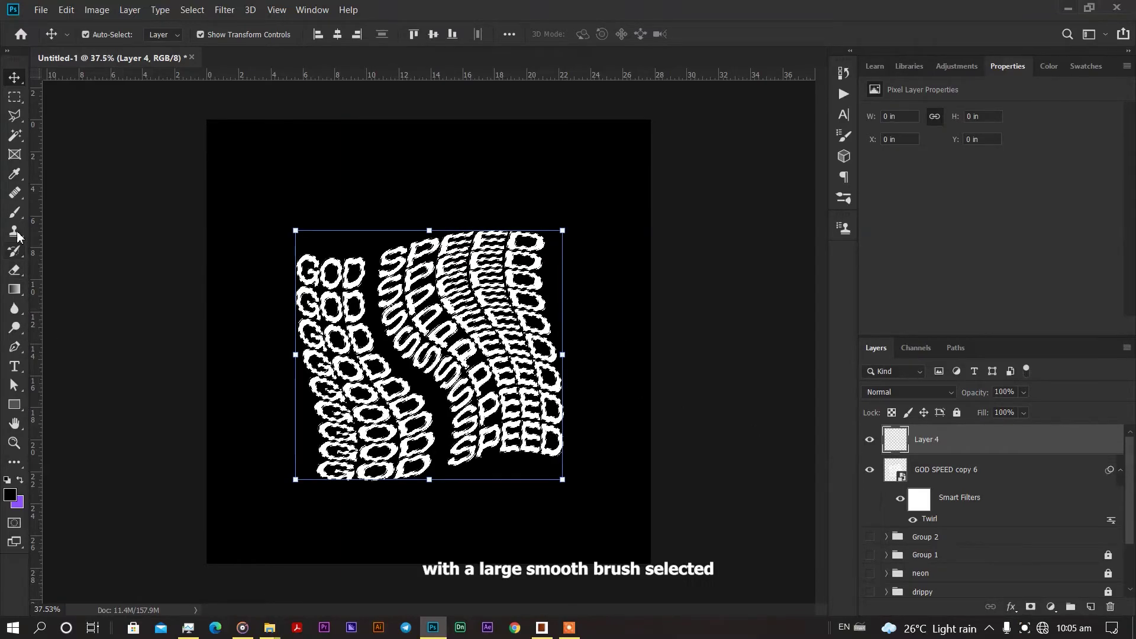
Set up a soft round brush of 1000 px with 0% hardness and black (000000) as the foreground color.
click(15, 211)
click(99, 35)
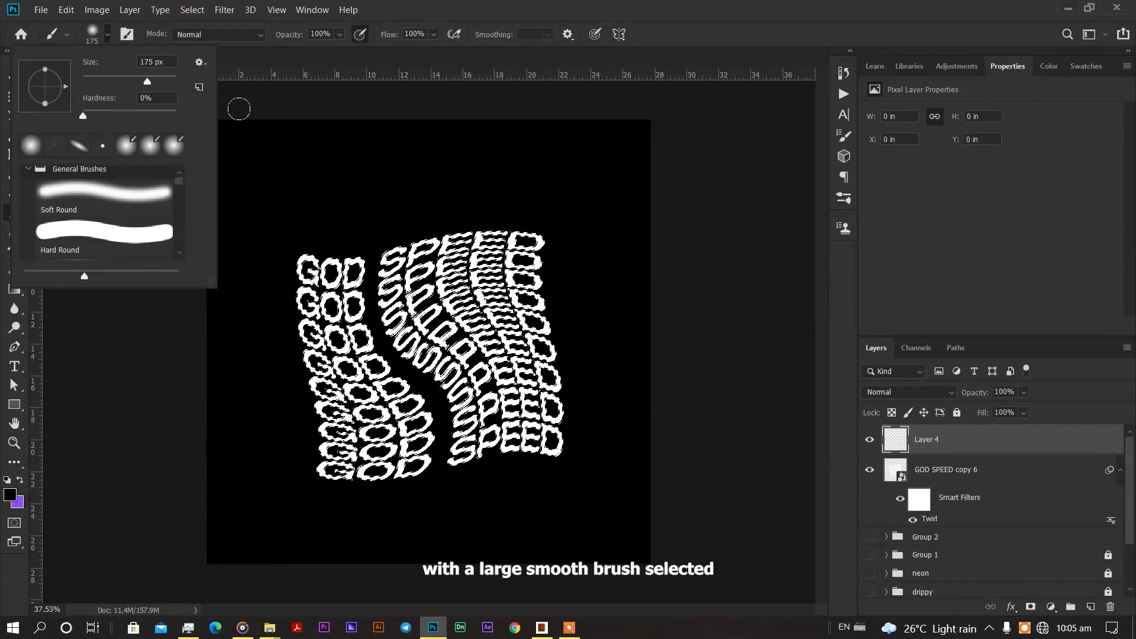
drag(152, 84, 159, 82)
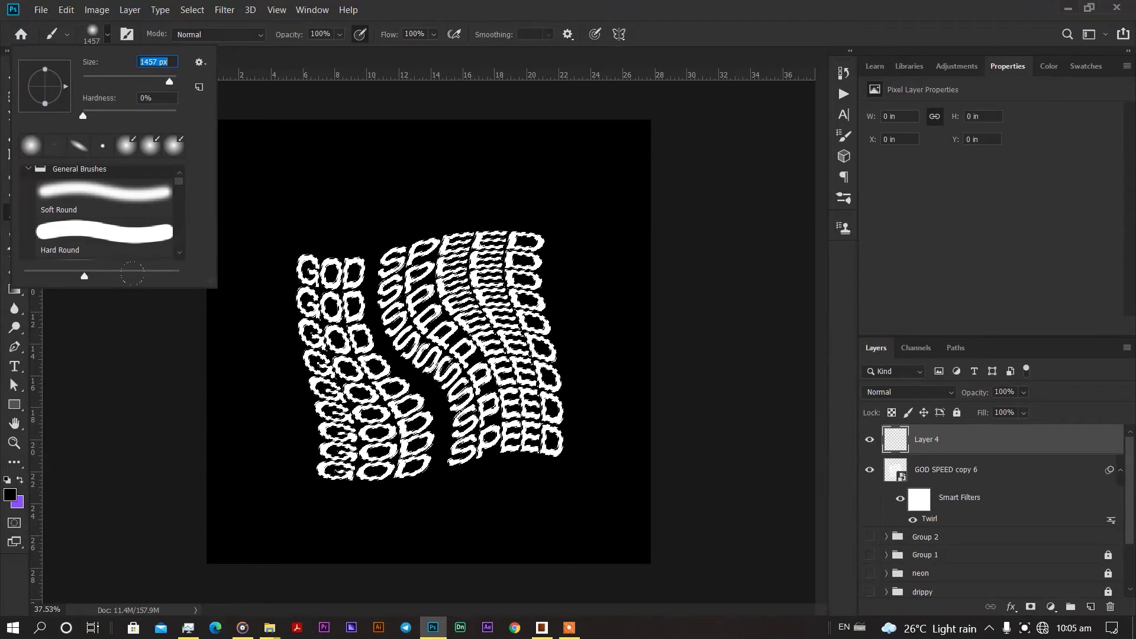
click(397, 12)
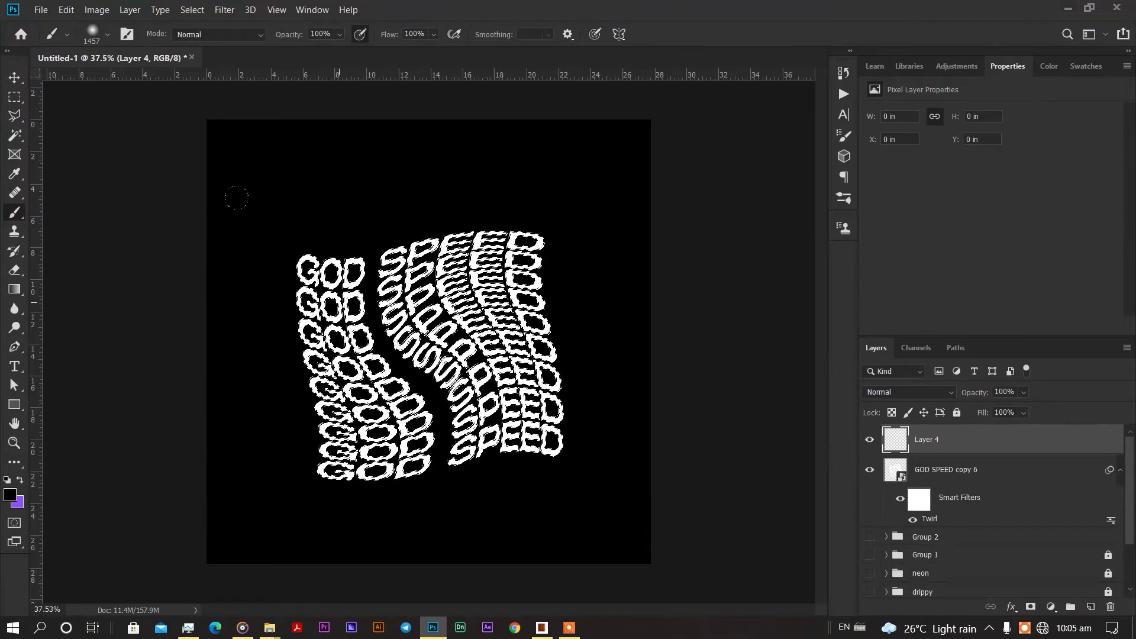
click(8, 497)
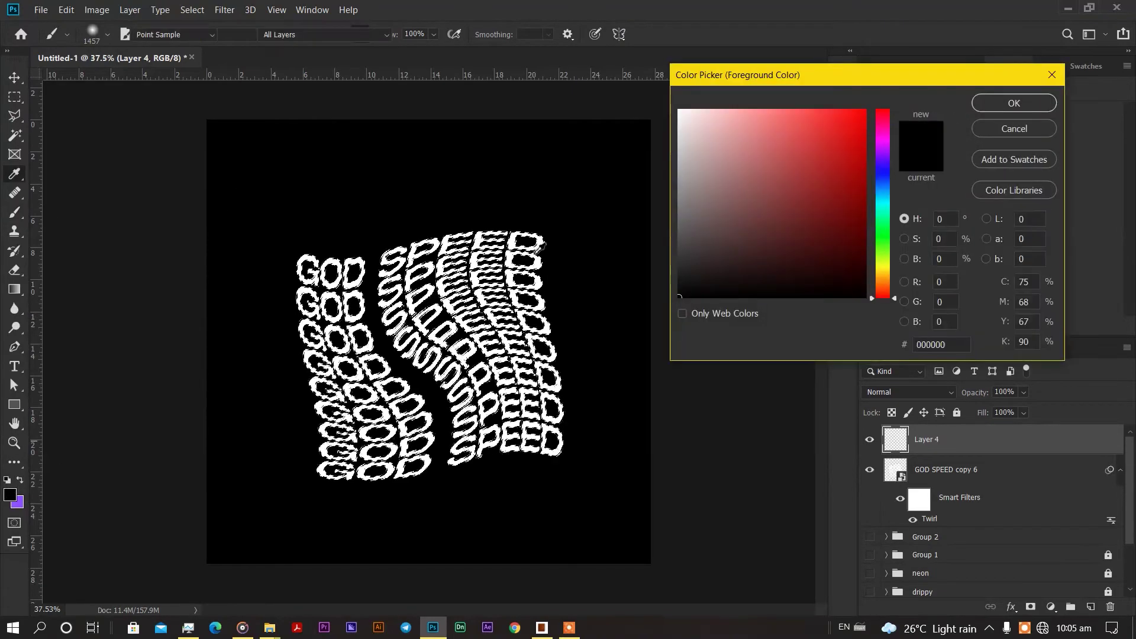
click(1013, 103)
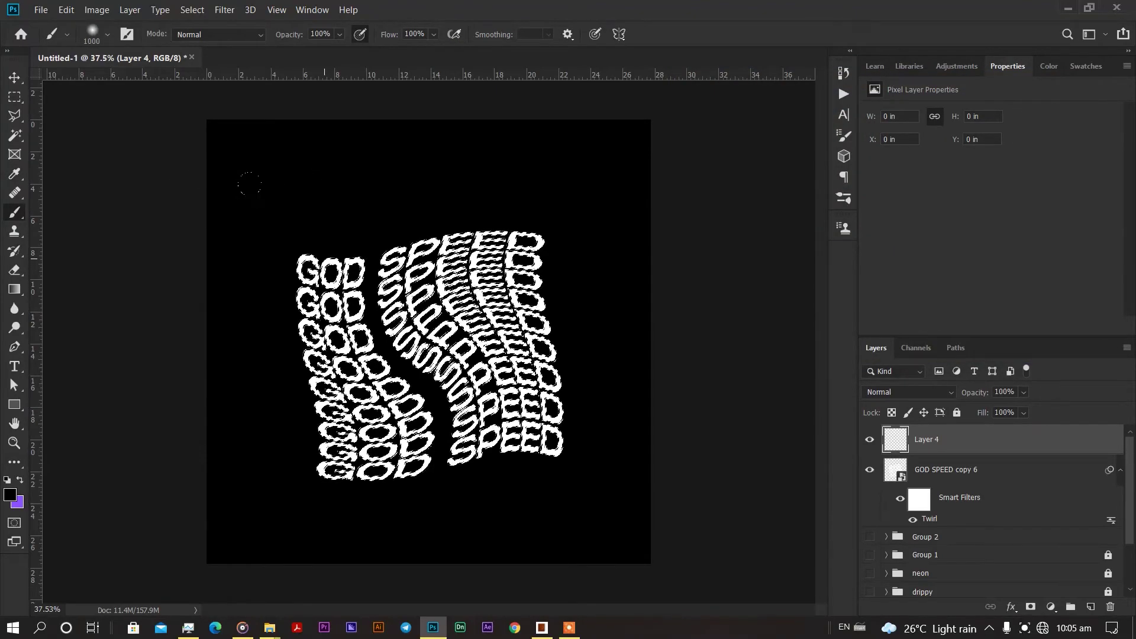
drag(400, 424, 395, 476)
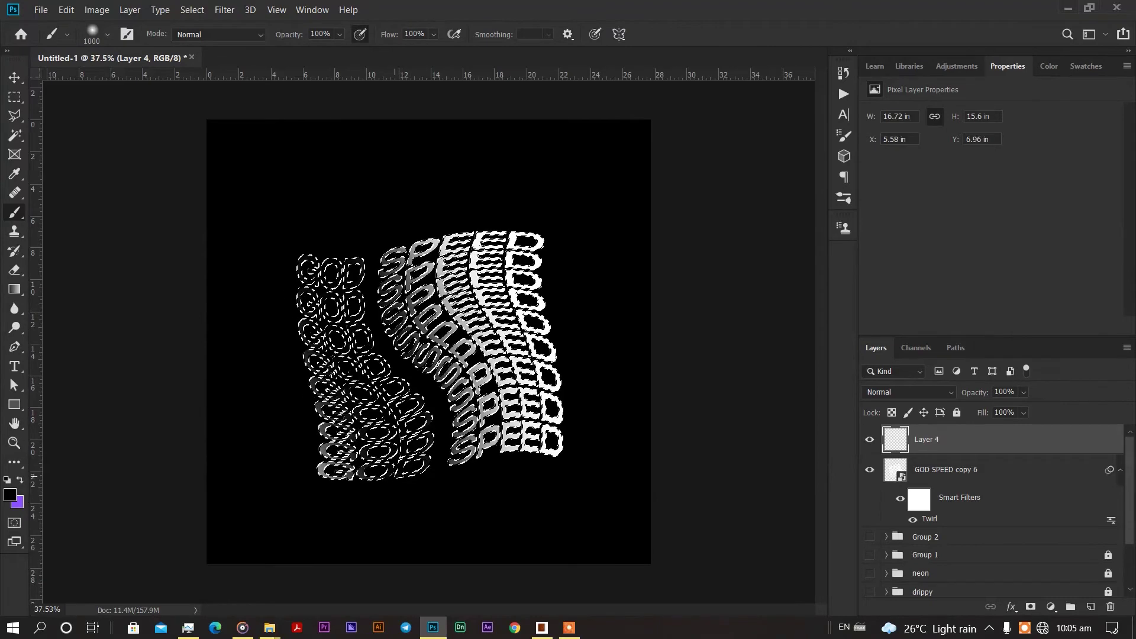
key(ctrl+z)
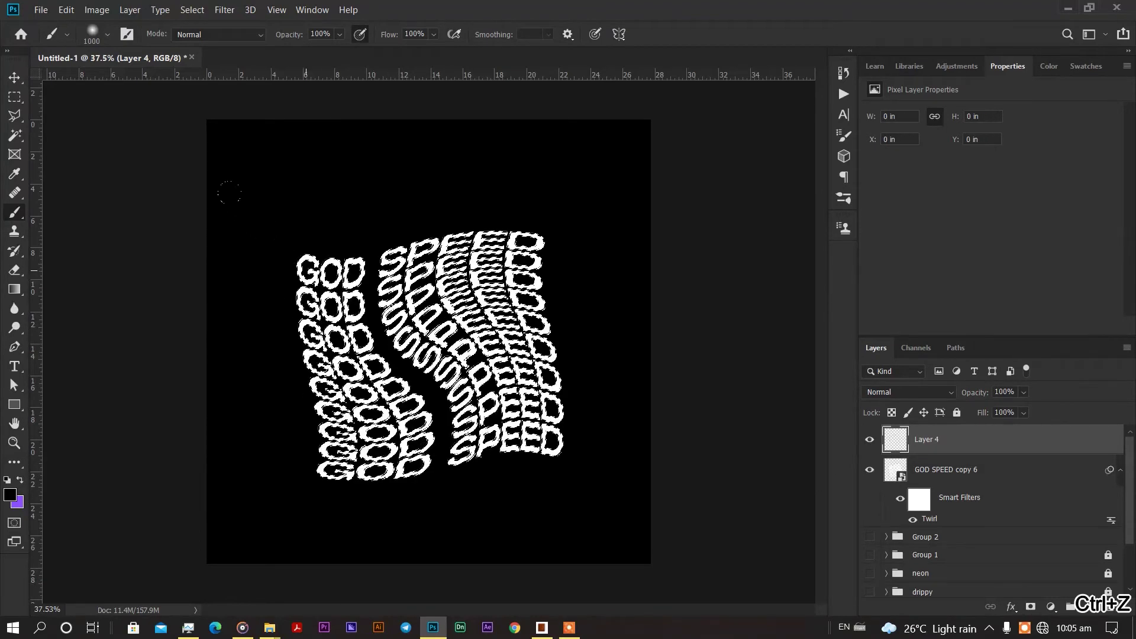
key(ctrl+z)
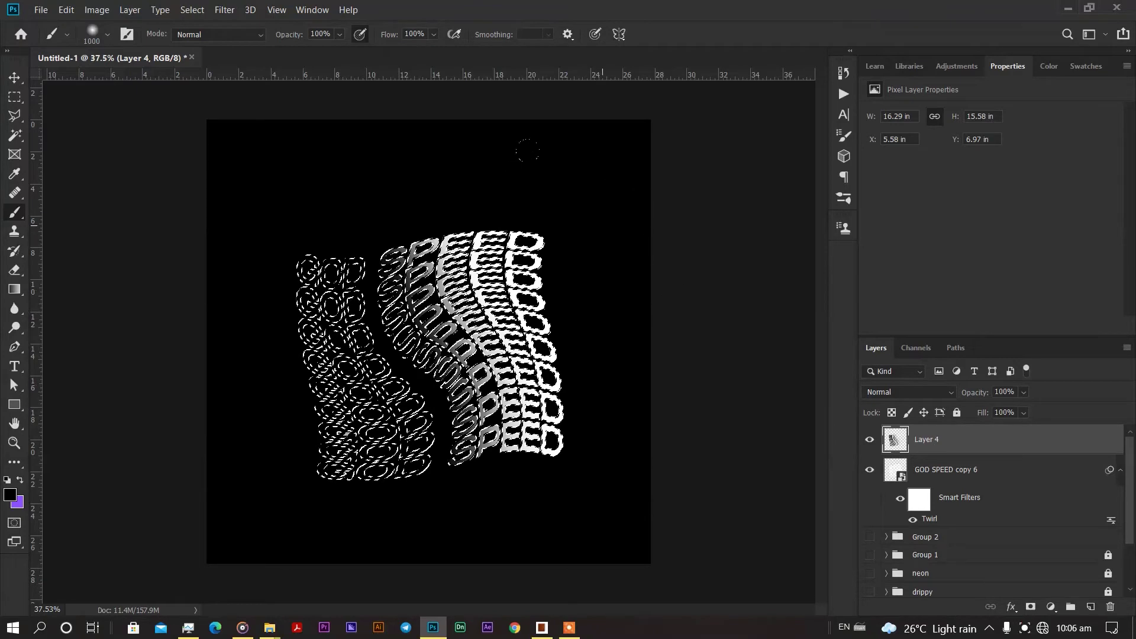
Brush black shading along the outer D edge of the selected SPEED column on the new layer, and clear the selection.
drag(528, 151, 568, 309)
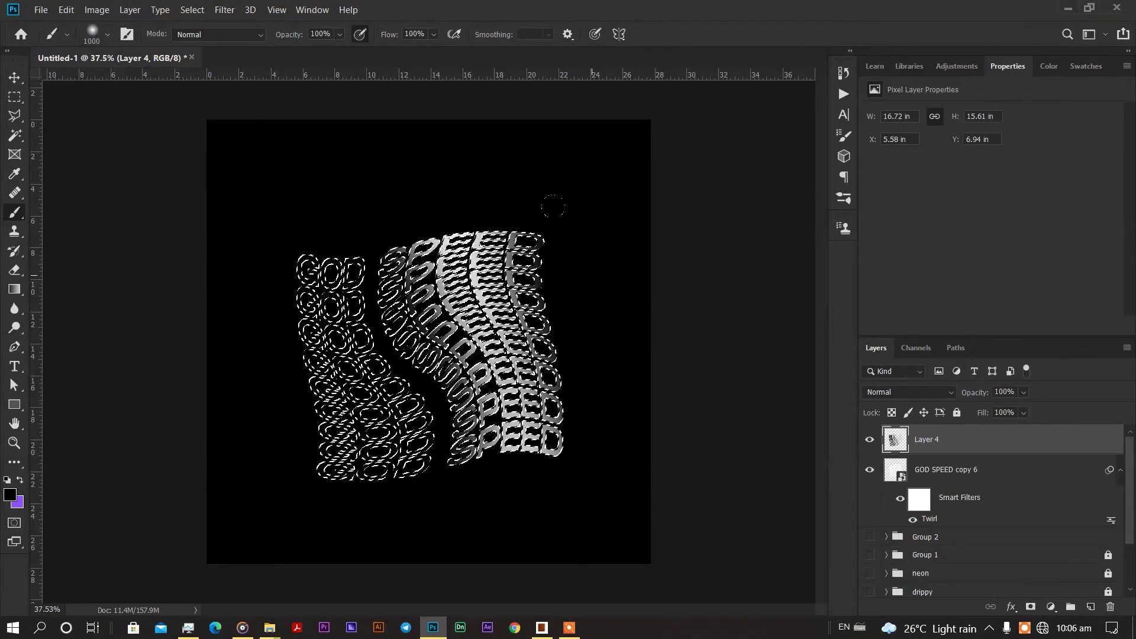
mouse_move(554, 206)
mouse_down()
mouse_move(576, 400)
mouse_move(624, 417)
mouse_up()
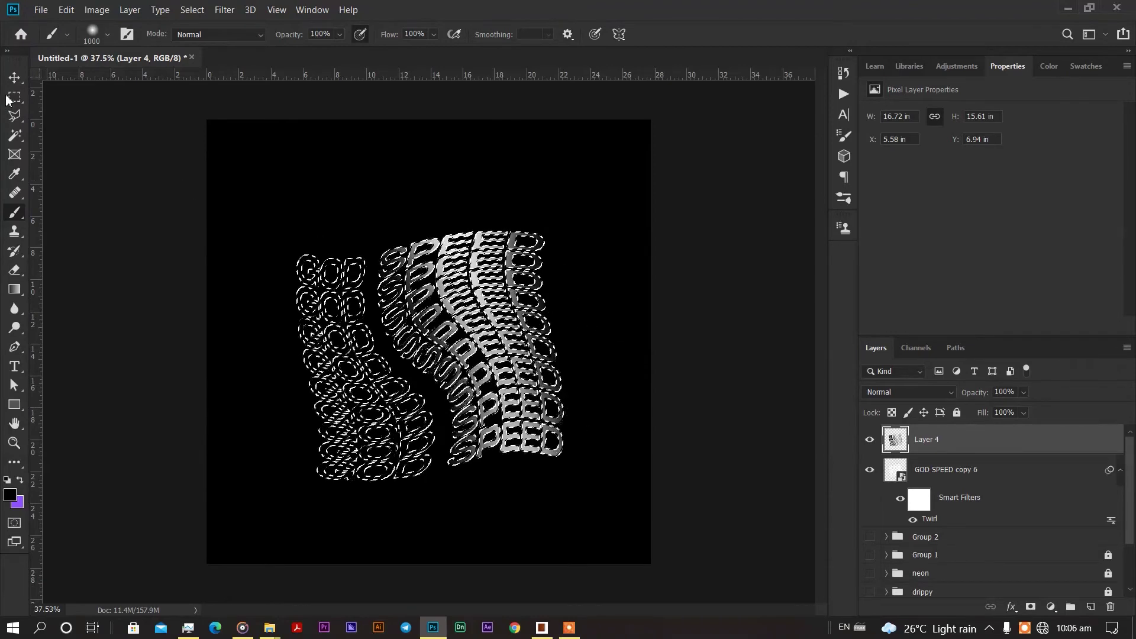
key(ctrl+d)
key(m)
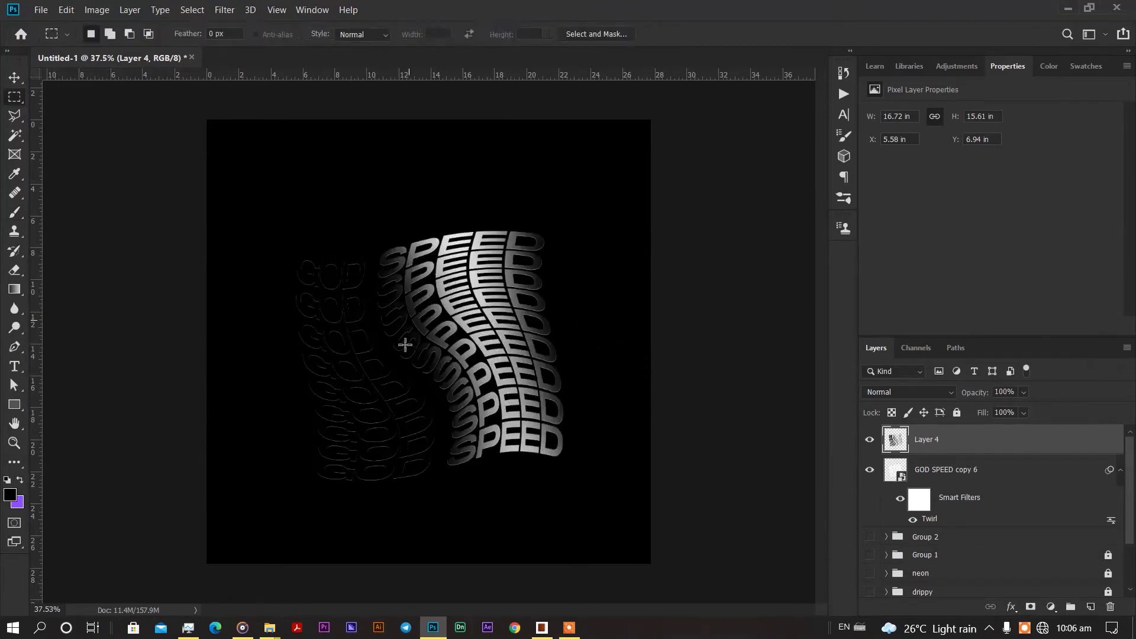
Add a layer mask to the shading layer and paint it black over the GOD column with a 175 px brush.
click(1031, 607)
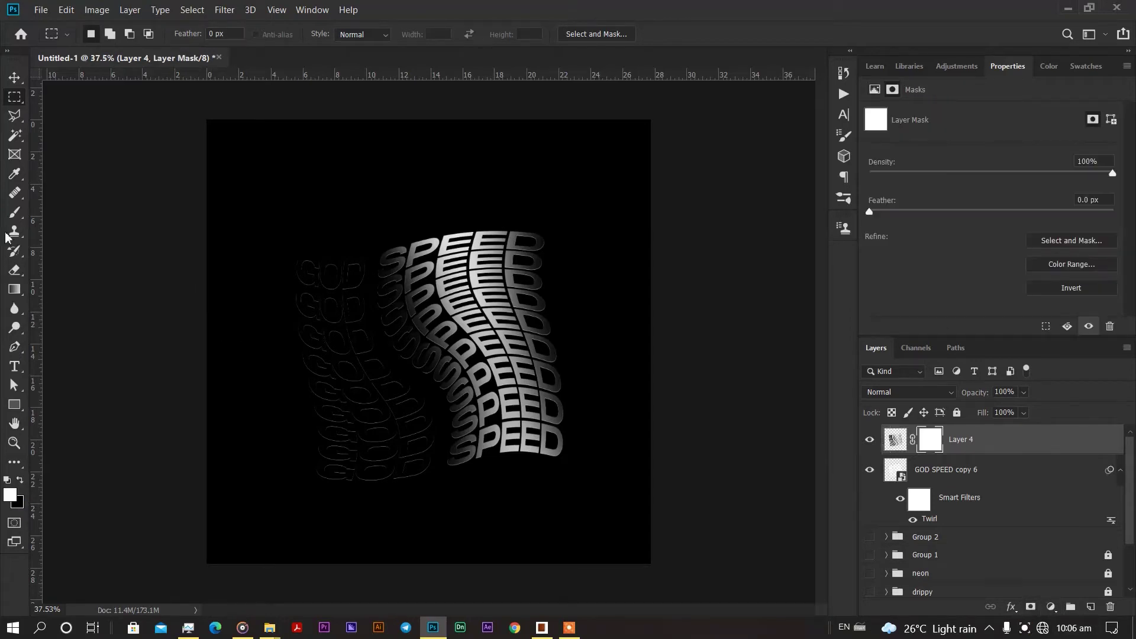
key(b)
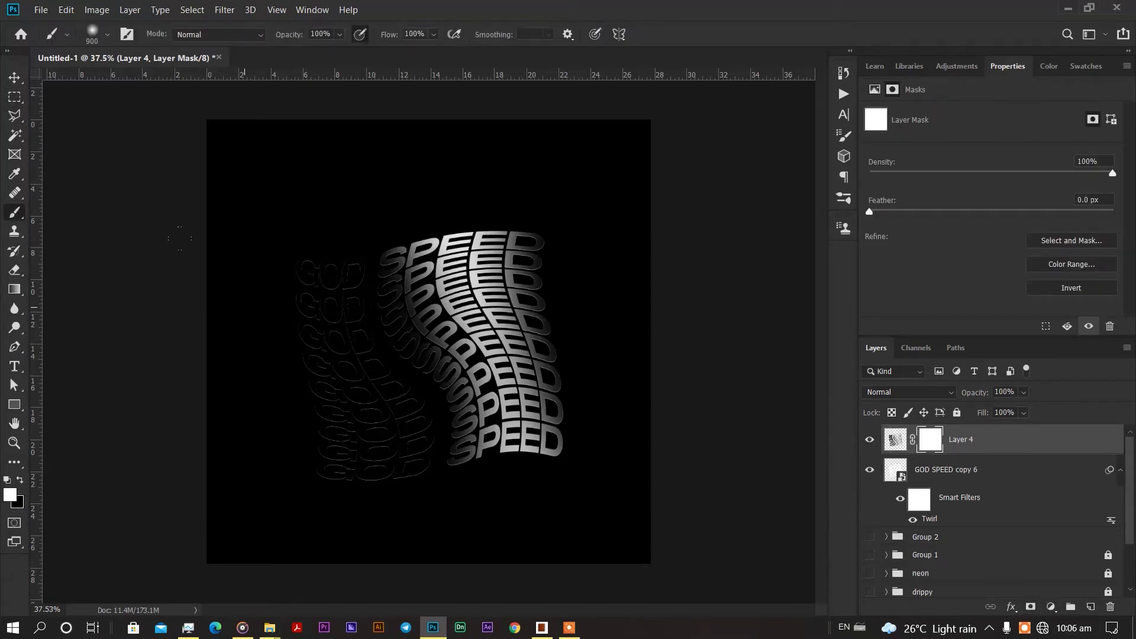
key(bracketleft)
key(bracketleft)
key(bracketleft)
key(x)
key(x)
key(x)
key(x)
key(x)
key(x)
key(x)
mouse_move(348, 267)
mouse_down()
mouse_move(337, 344)
mouse_move(358, 394)
mouse_move(324, 281)
mouse_move(305, 272)
mouse_move(289, 301)
mouse_move(350, 258)
mouse_move(355, 337)
mouse_move(394, 428)
mouse_move(380, 385)
mouse_move(400, 409)
mouse_move(403, 456)
mouse_move(392, 478)
mouse_move(318, 328)
mouse_move(314, 483)
mouse_move(289, 350)
mouse_move(364, 417)
mouse_up()
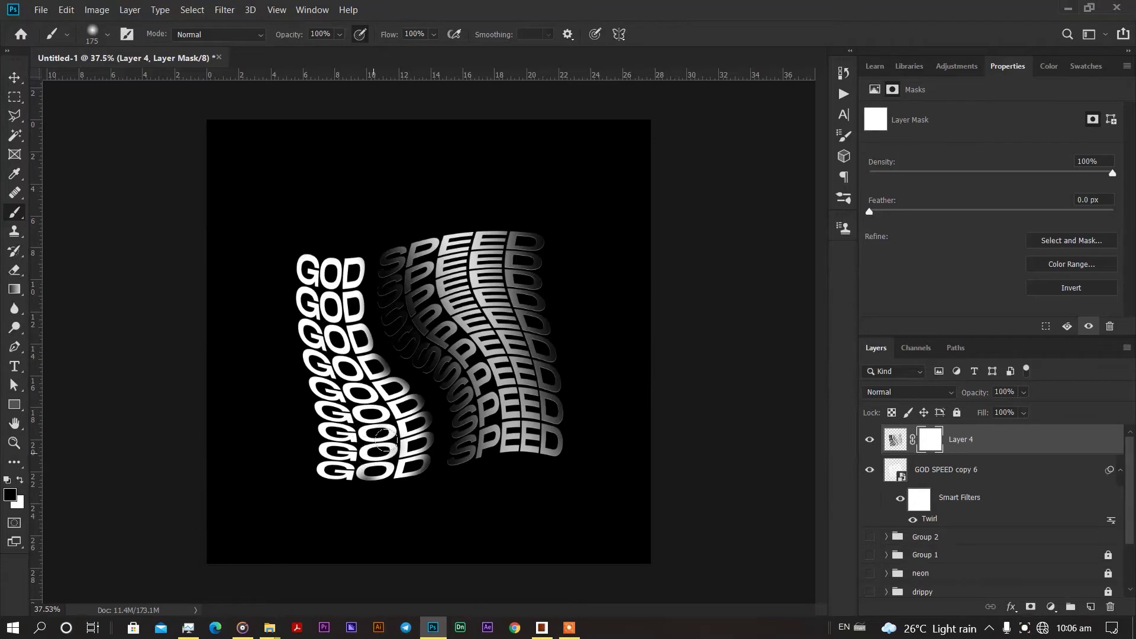
mouse_move(380, 370)
mouse_down()
mouse_move(395, 417)
mouse_move(405, 408)
mouse_up()
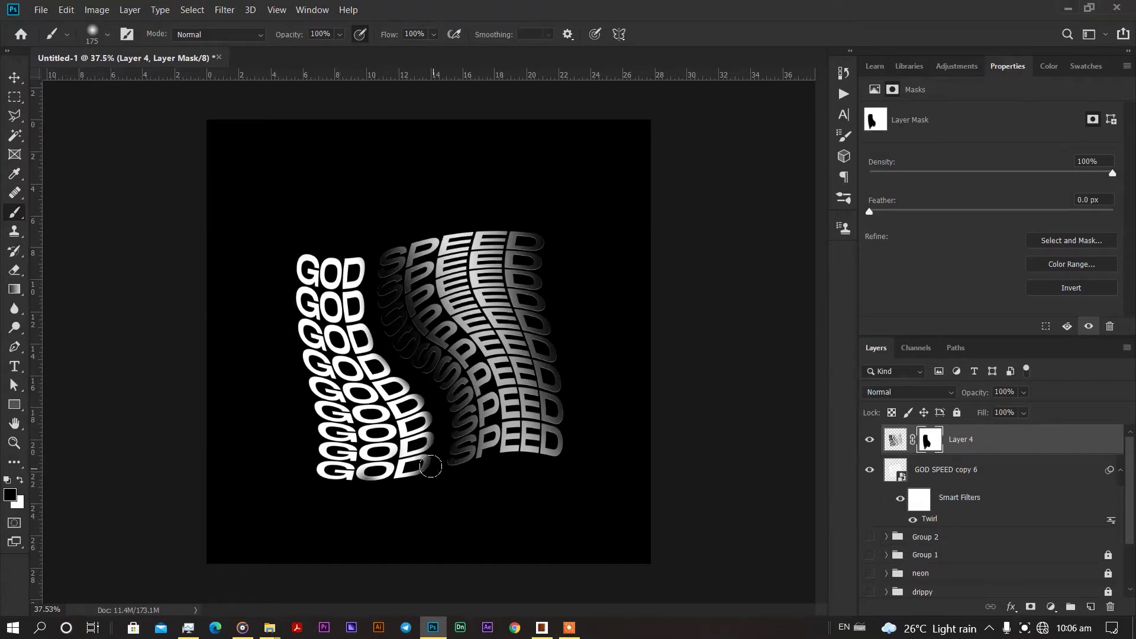
Paint the mask black with a 400 px brush through the middle letters of the SPEED column to brighten them.
key(bracketright)
key(bracketright)
mouse_move(491, 416)
mouse_down()
mouse_move(503, 391)
mouse_move(491, 343)
mouse_move(425, 209)
mouse_up()
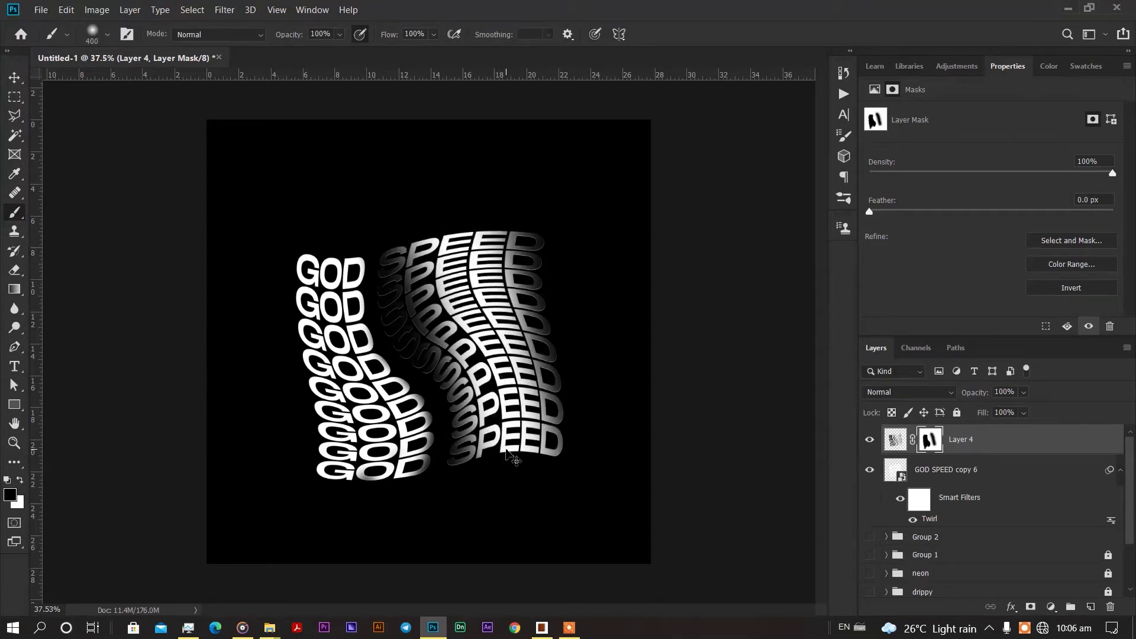
key(ctrl+z)
mouse_move(491, 453)
mouse_down()
mouse_move(503, 405)
mouse_move(450, 266)
mouse_move(480, 172)
mouse_up()
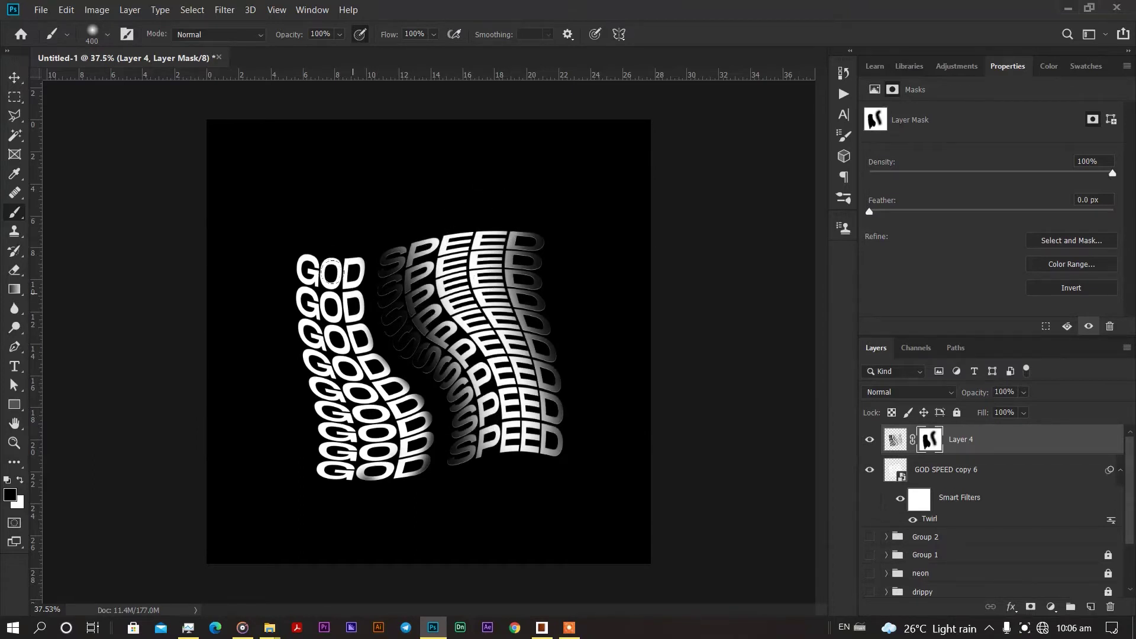
Paint black with a 100 px brush on the shading layer's pixels along both outer edges of the SPEED column.
click(895, 441)
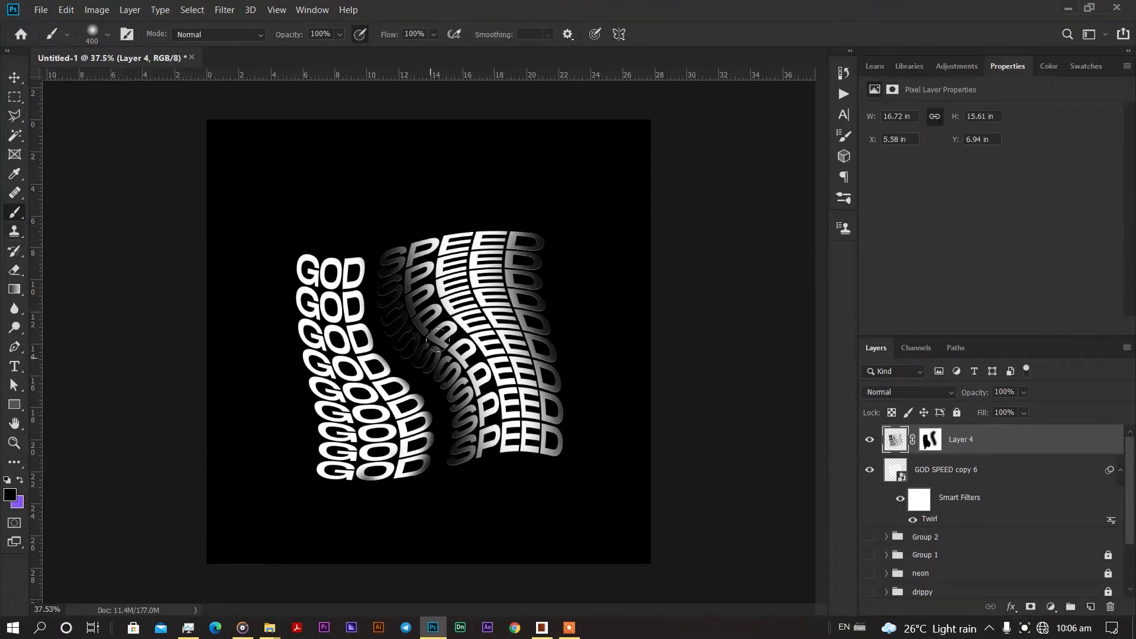
key(bracketleft)
key(bracketleft)
key(bracketleft)
key(bracketleft)
key(bracketleft)
key(bracketleft)
key(bracketleft)
drag(451, 432, 420, 372)
mouse_move(560, 241)
mouse_down()
mouse_move(548, 307)
mouse_move(570, 396)
mouse_move(563, 459)
mouse_move(576, 459)
mouse_move(571, 447)
mouse_up()
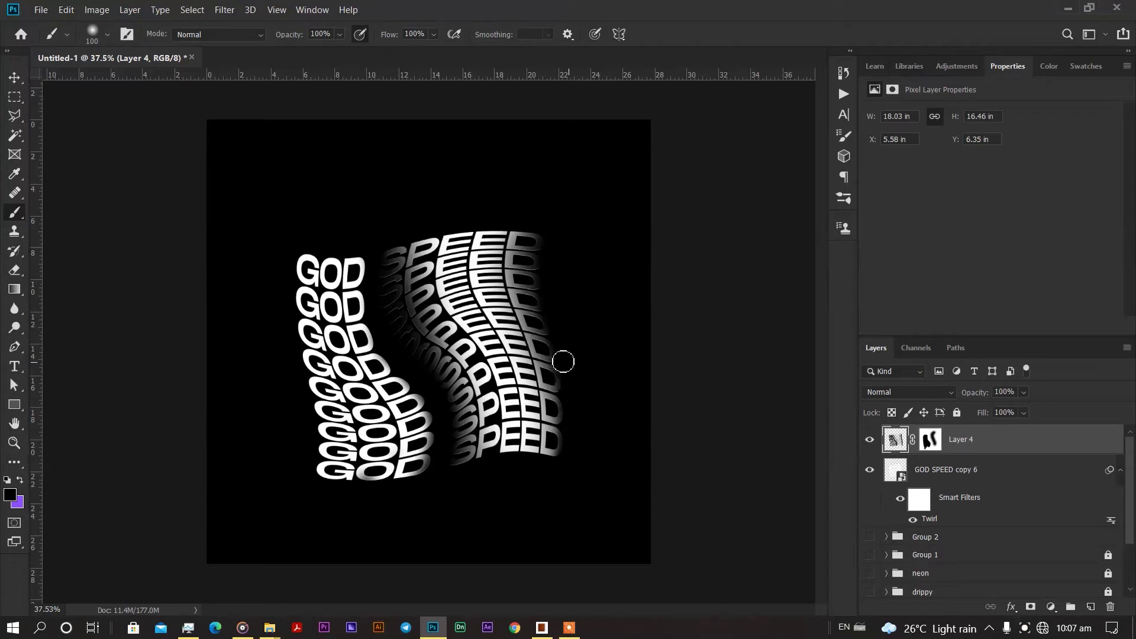
drag(546, 260, 563, 226)
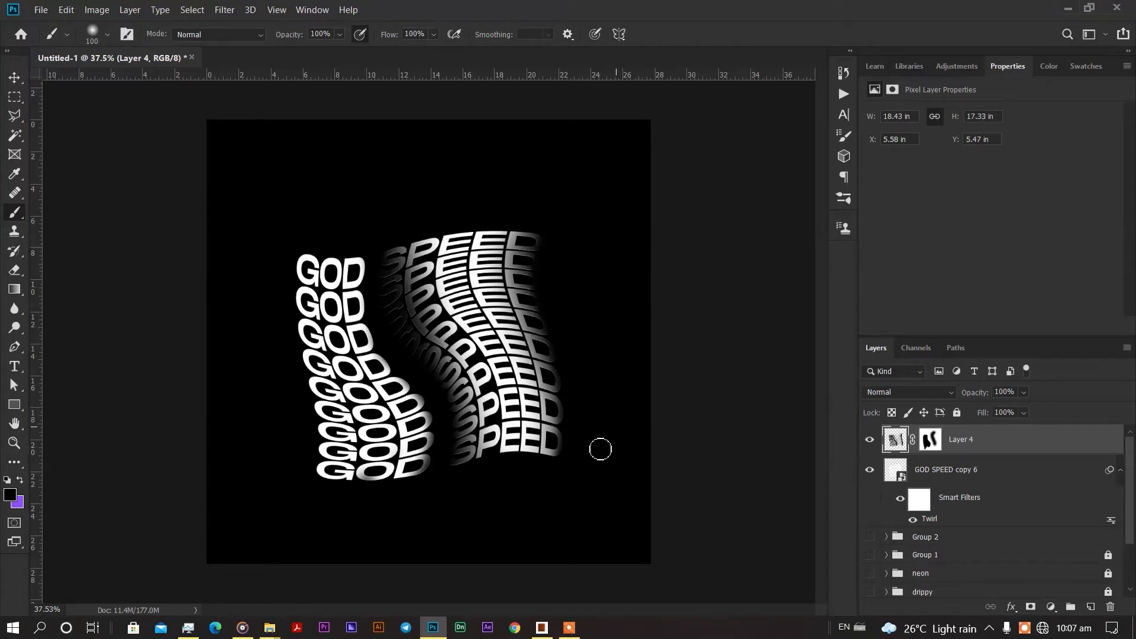
Clear the leftover shading from the bottom GOD letters on the layer mask, and deselect the finished layers.
click(928, 445)
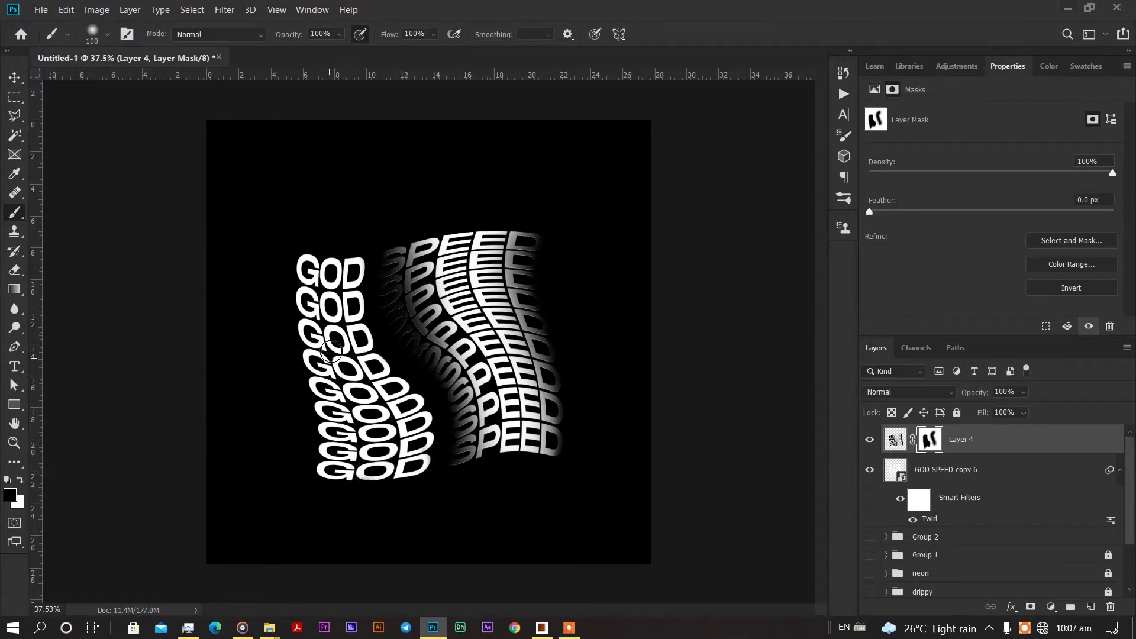
drag(311, 277, 355, 286)
key(ctrl+z)
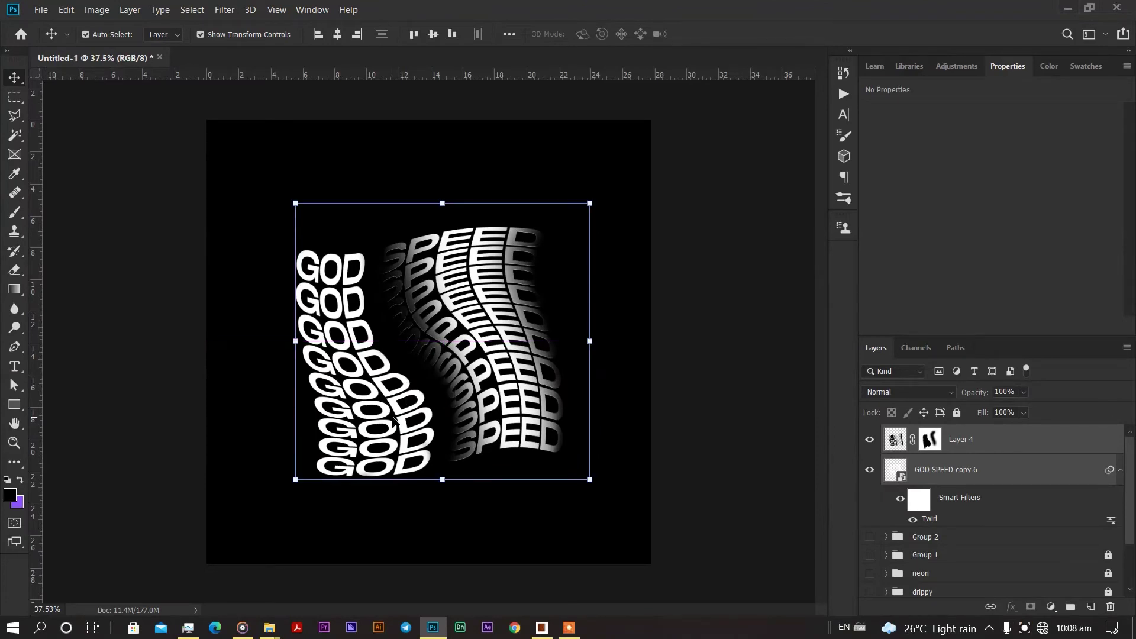
click(674, 373)
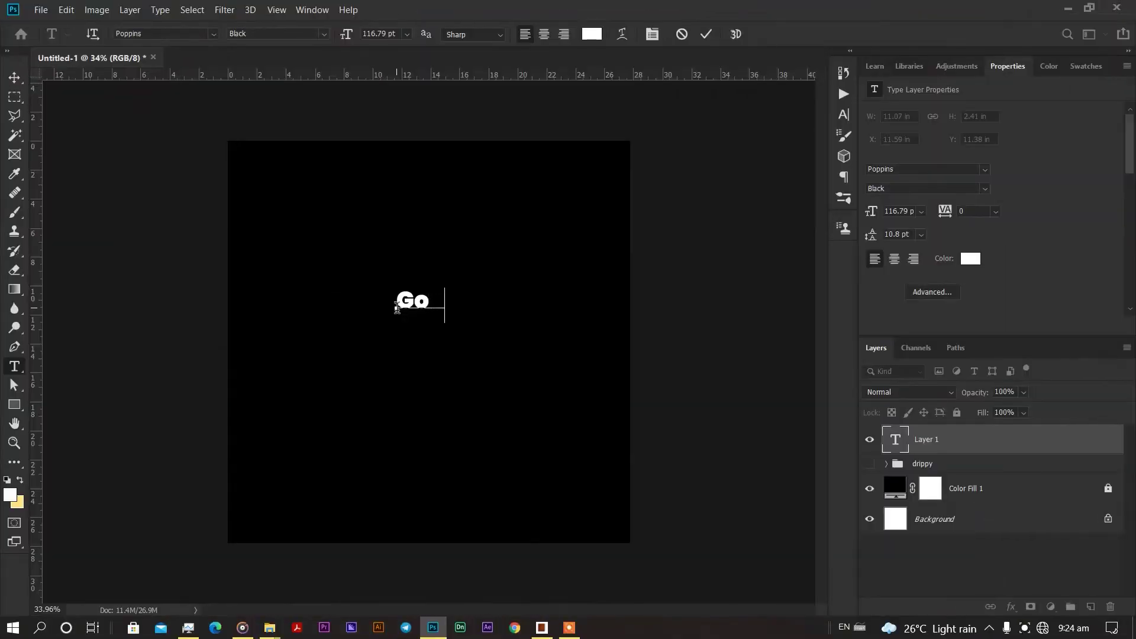
Complete the text as "Godly", set it in Daisuke Regular at 237.79 pt, and move it to the canvas centre.
text(dly)
key(ctrl+a)
click(988, 173)
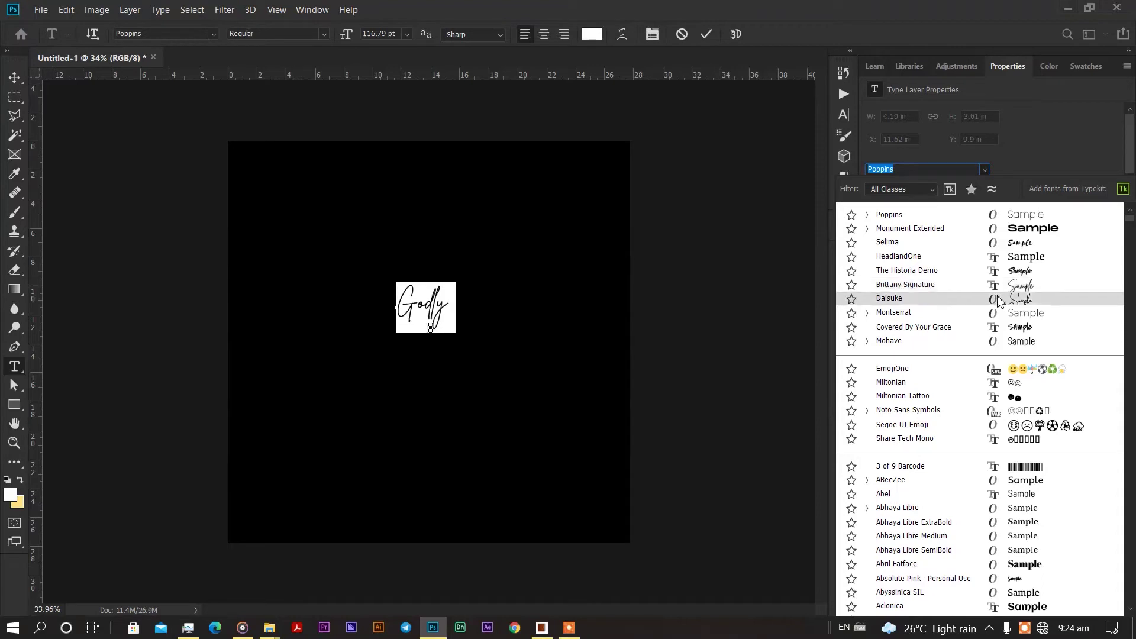
click(997, 296)
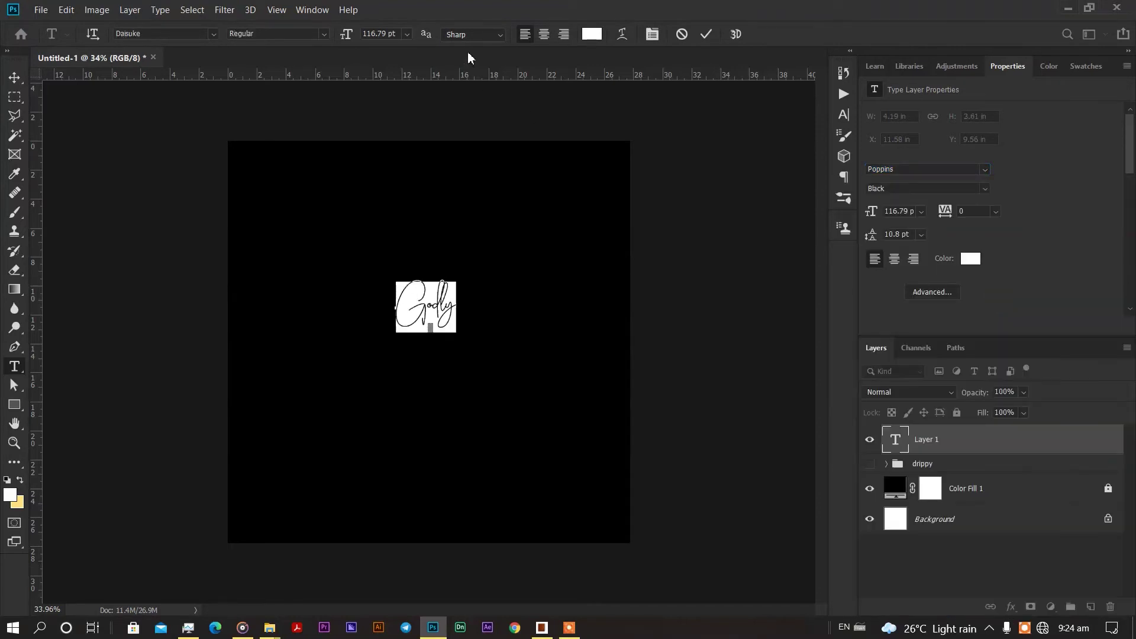
drag(347, 35, 432, 50)
click(15, 76)
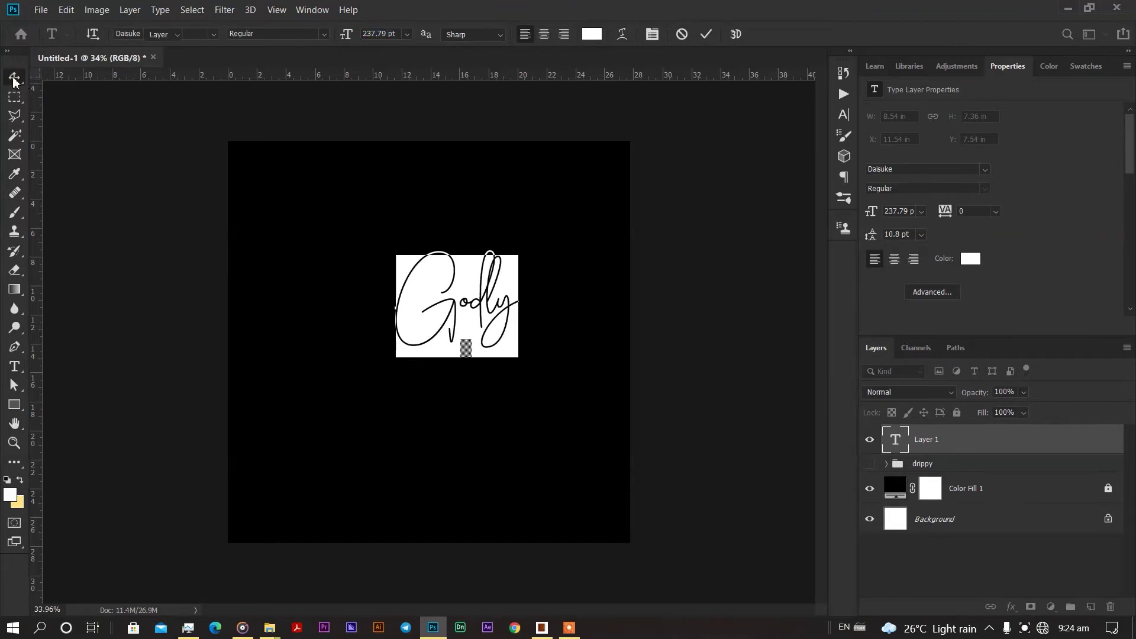
drag(474, 333, 457, 338)
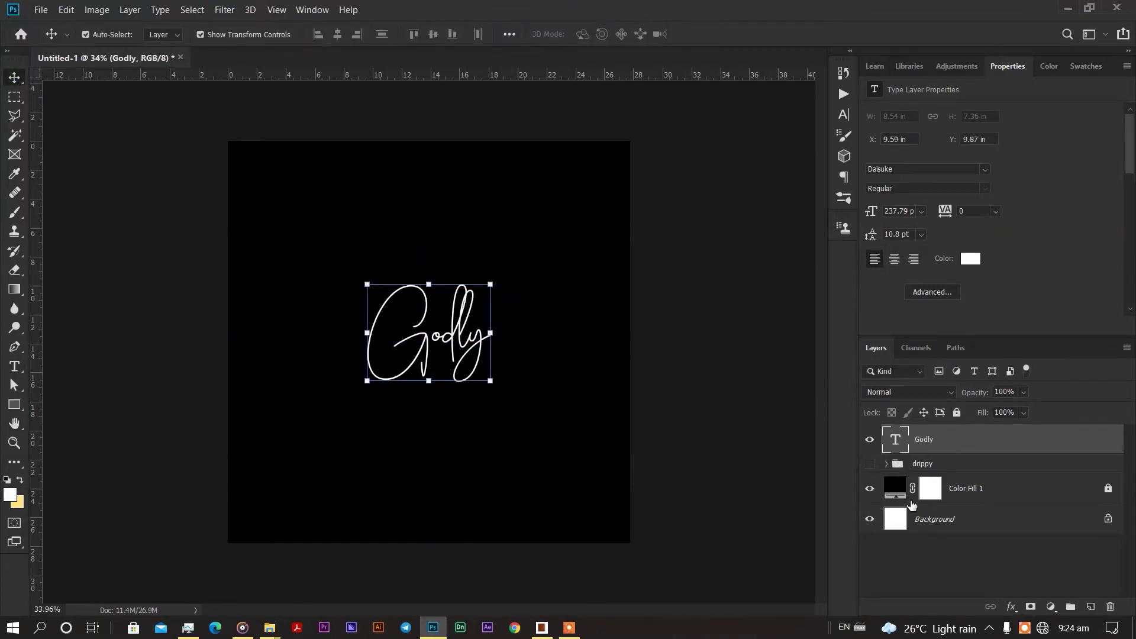
Add an Outer Glow to the Godly text in blue-violet 4200ff with 80% opacity and a 40 px size.
click(1012, 607)
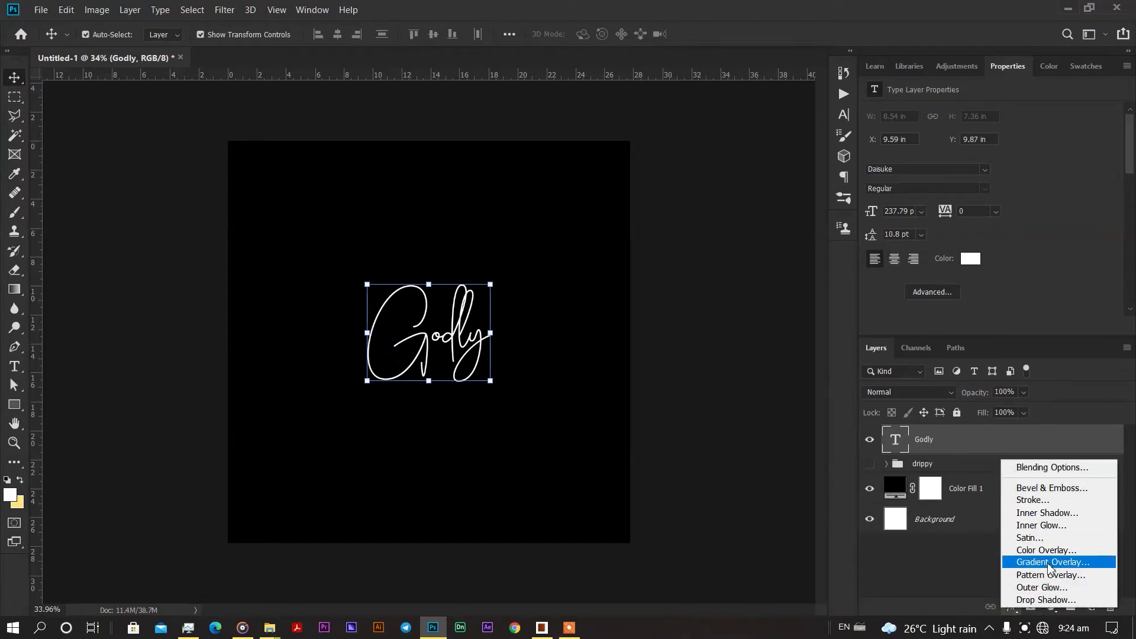
click(1042, 587)
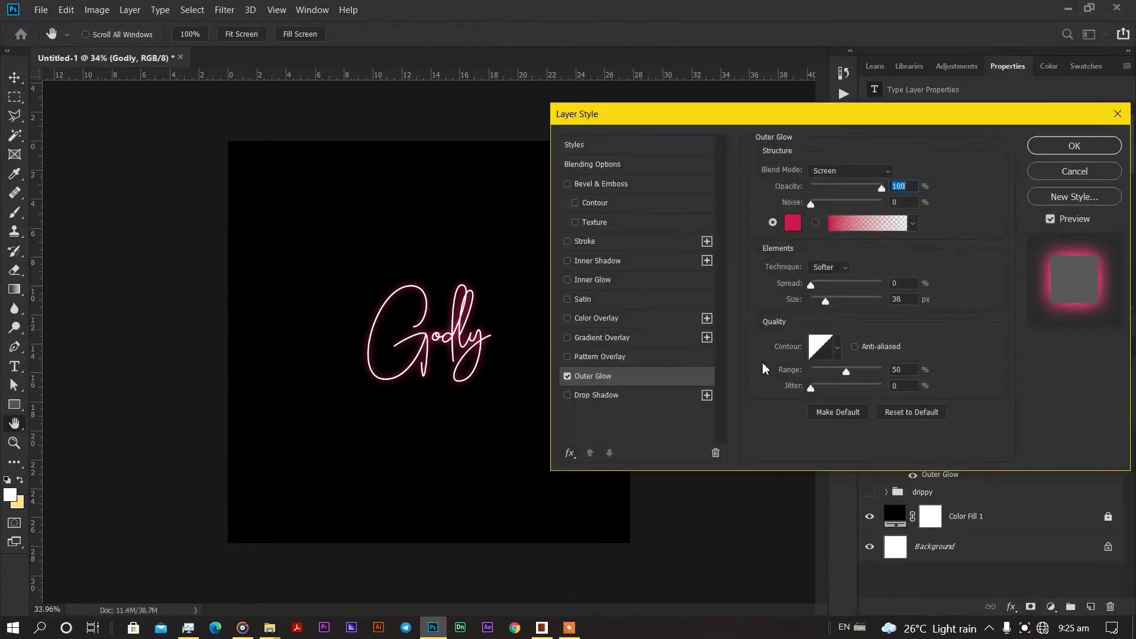
click(792, 223)
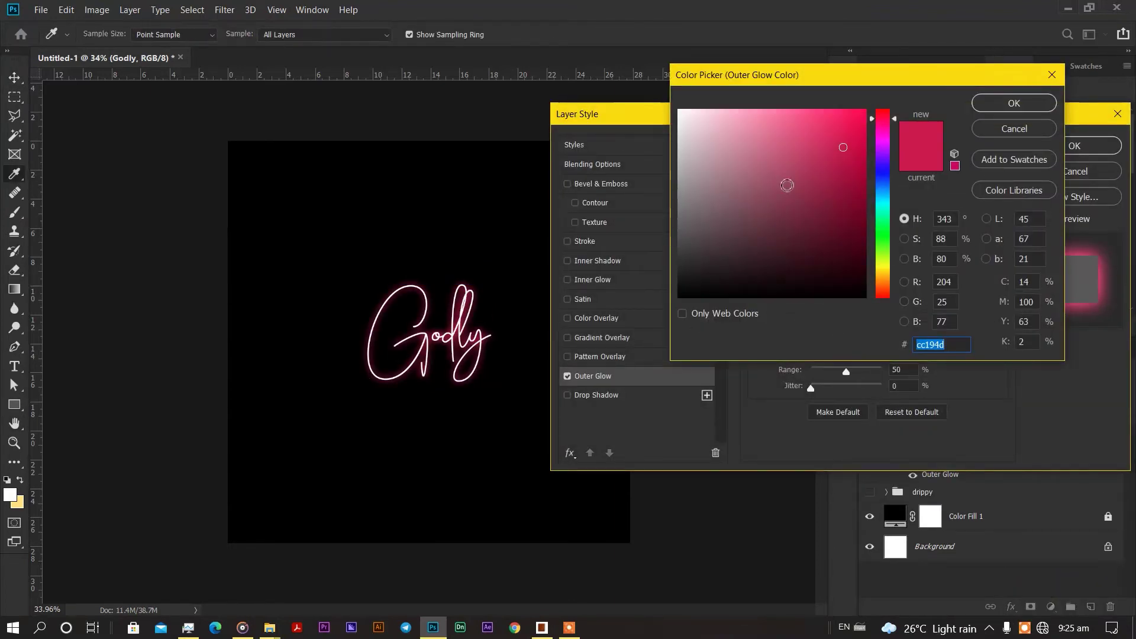
click(886, 165)
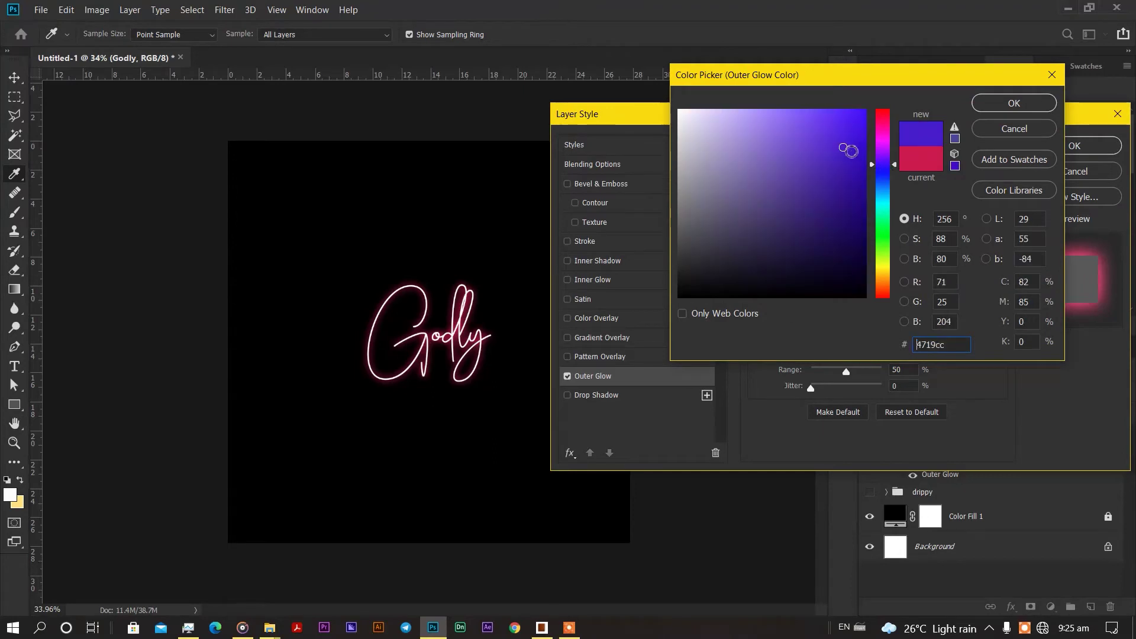
drag(846, 147, 873, 95)
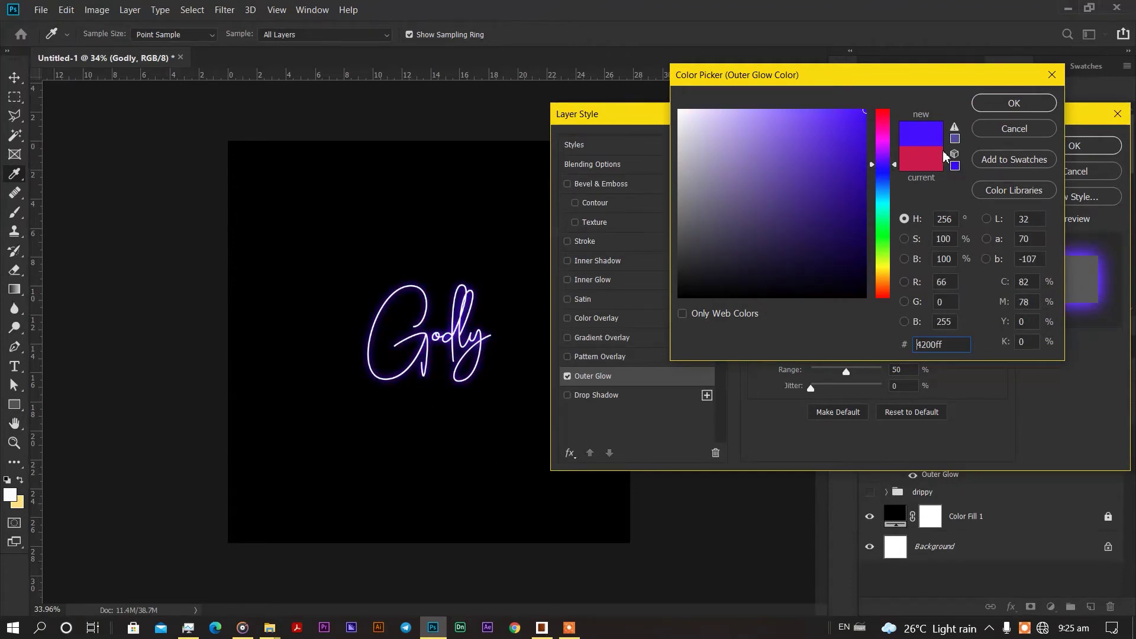
click(1009, 104)
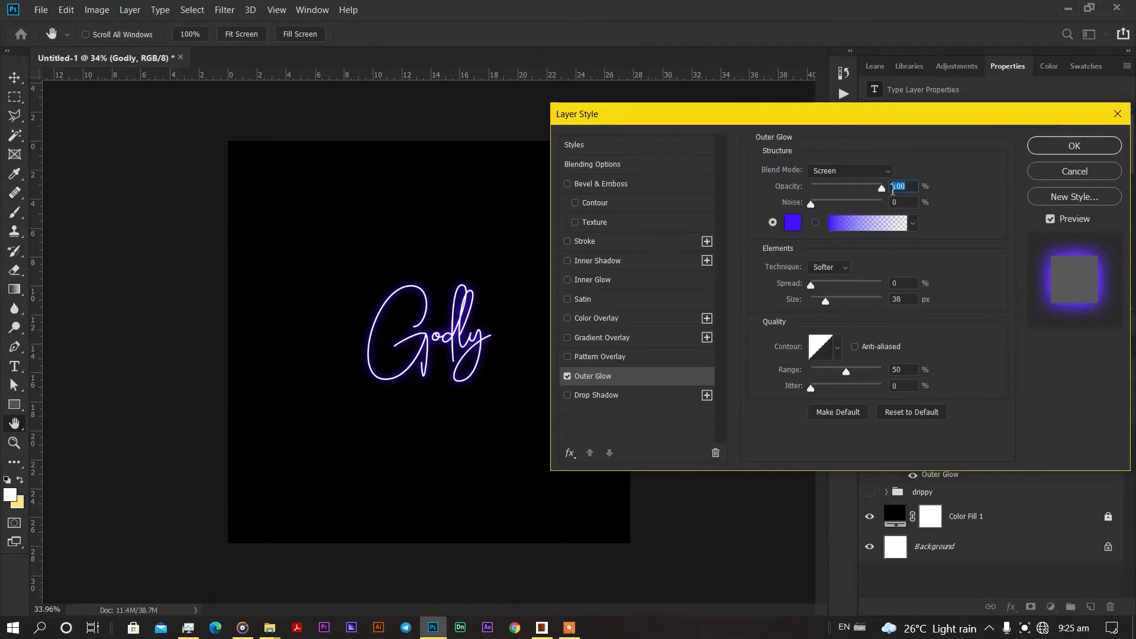
text(80)
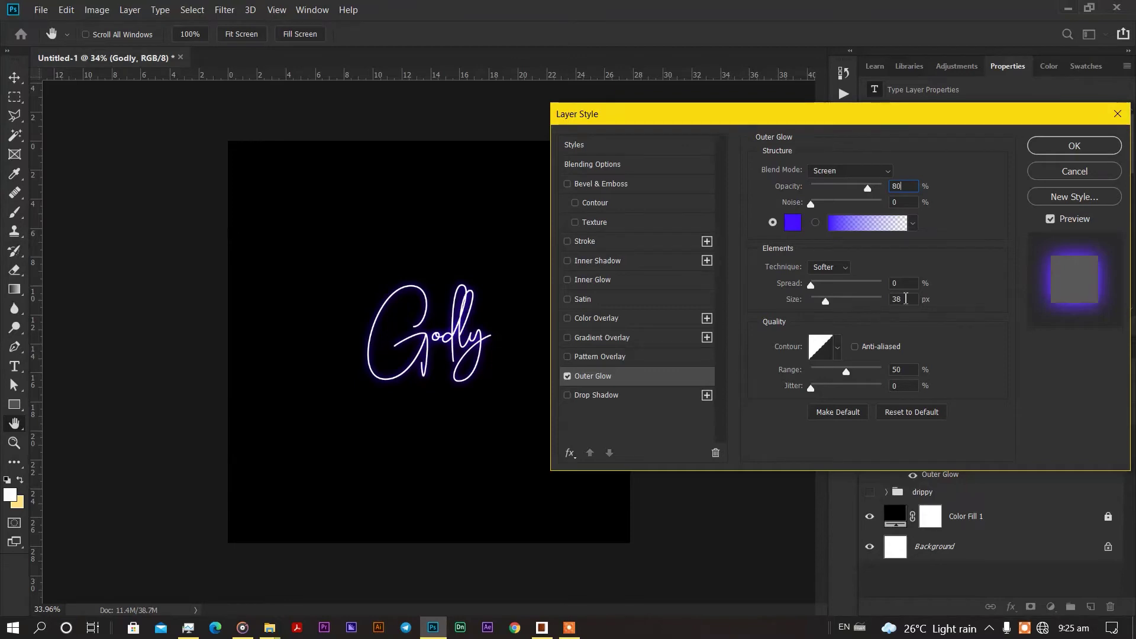
click(903, 298)
text(40)
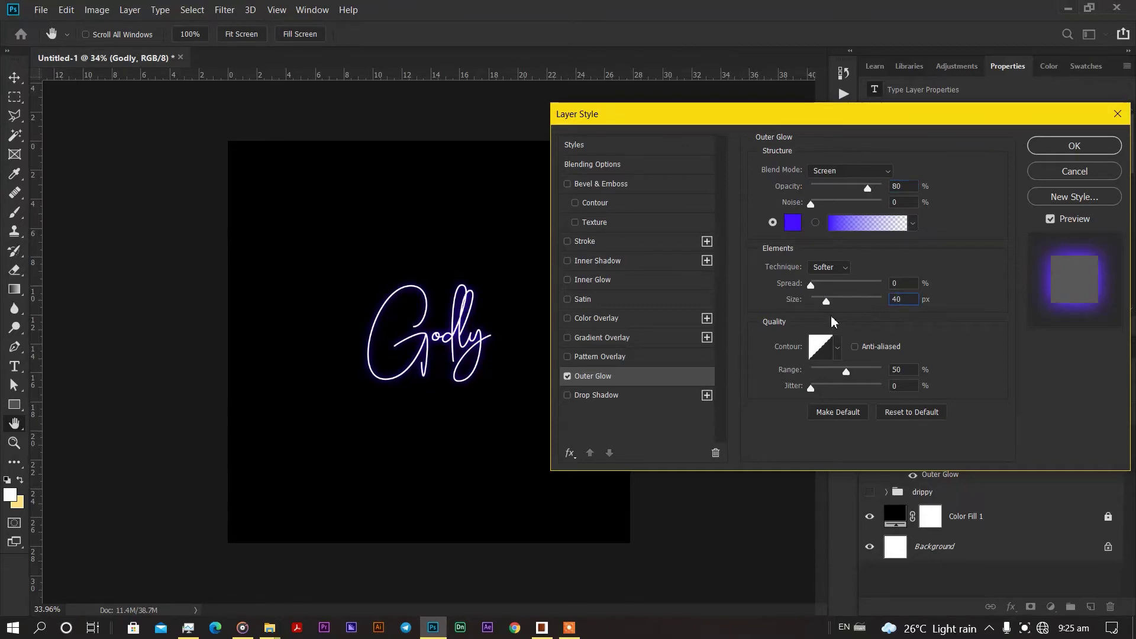
Add a blue 0000ff Inner Glow at 80% opacity with an increased size to the Godly text, and deselect the layer.
click(567, 280)
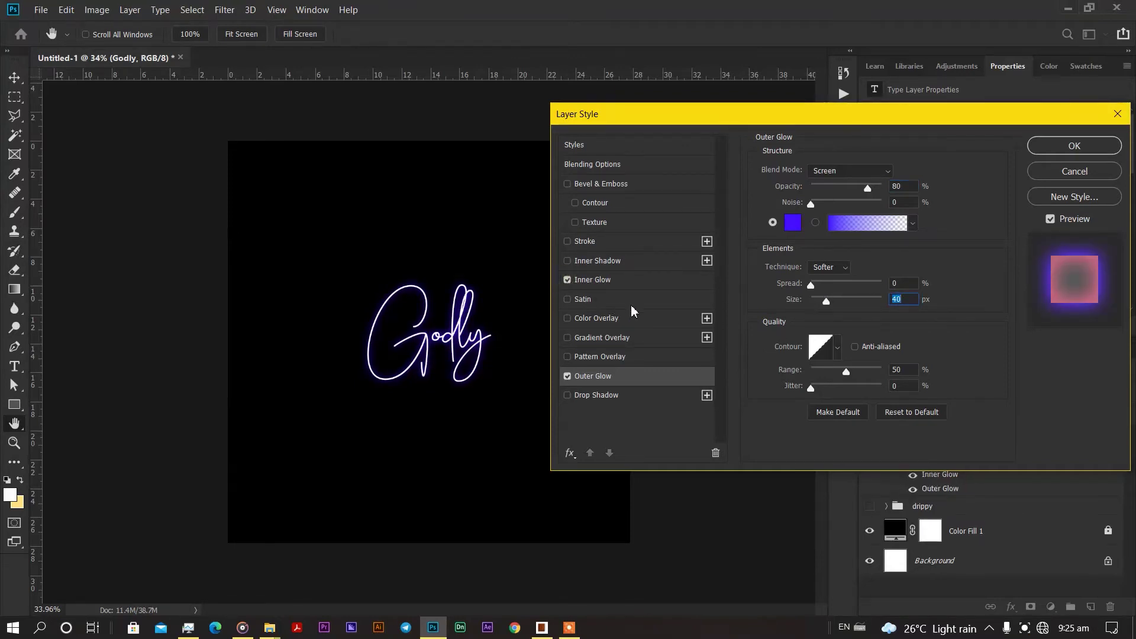
click(664, 286)
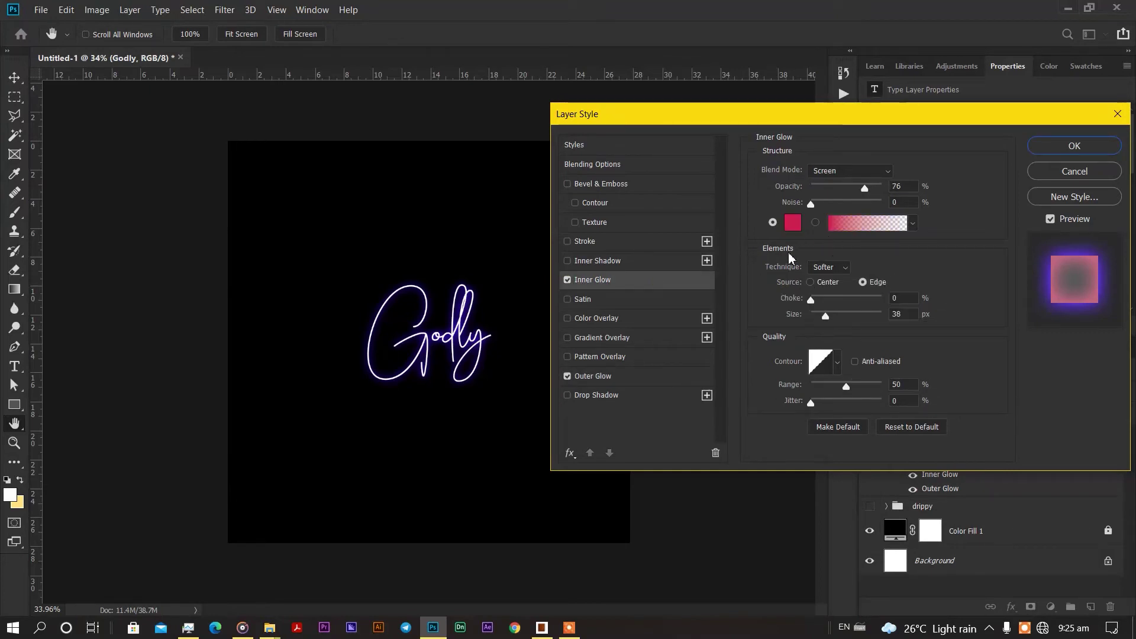
click(792, 223)
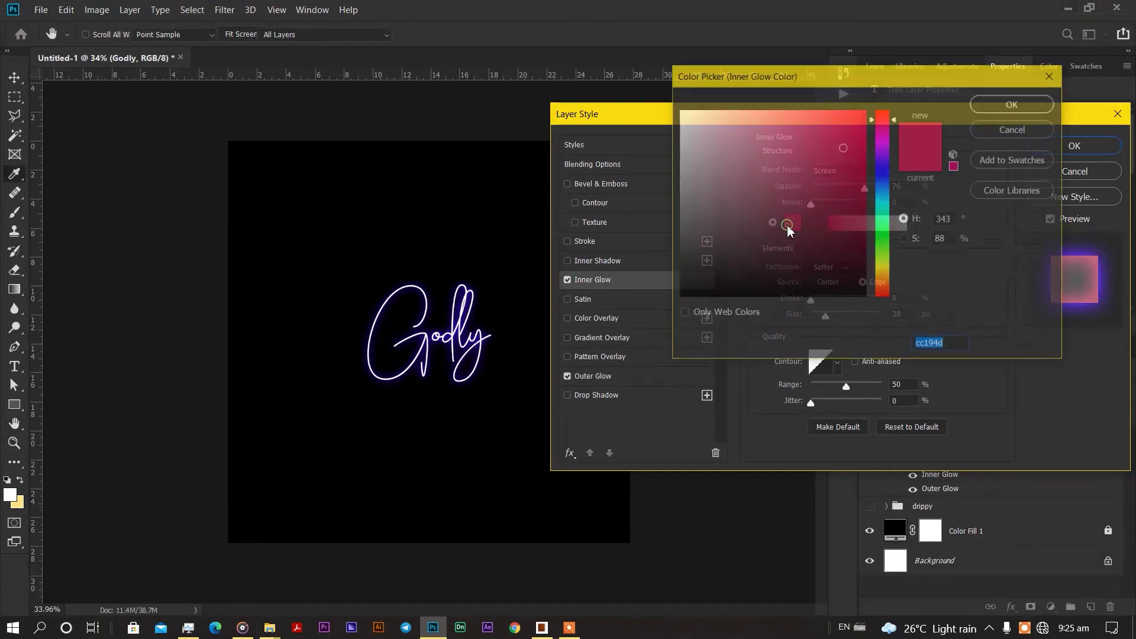
mouse_move(885, 134)
mouse_down()
mouse_move(885, 172)
mouse_move(855, 122)
mouse_move(867, 109)
mouse_up()
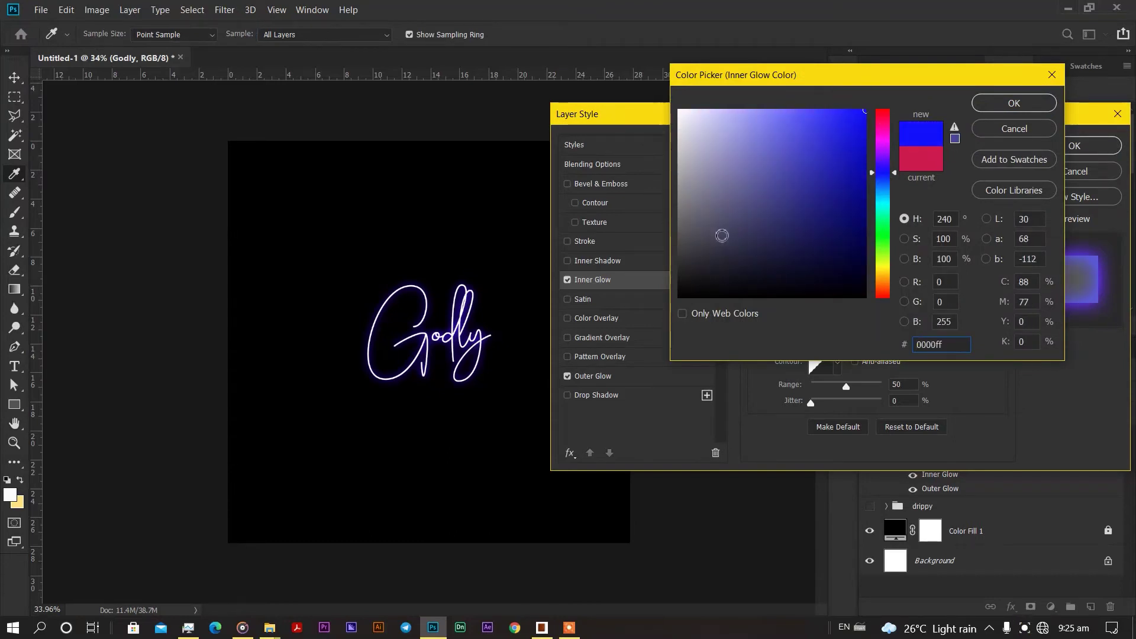
click(998, 107)
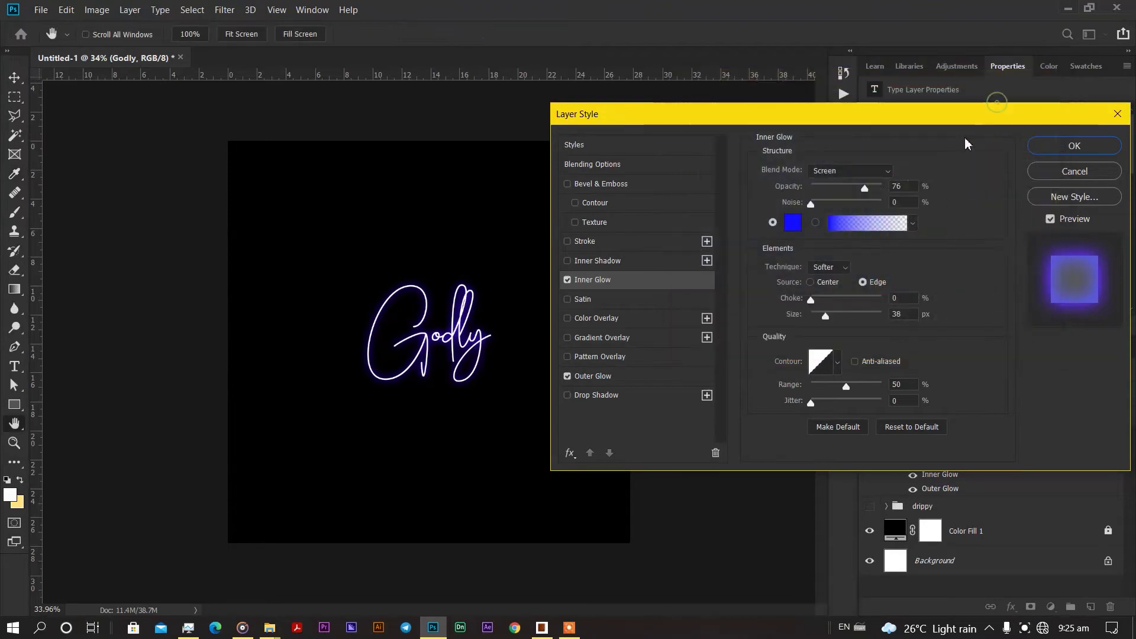
text(80)
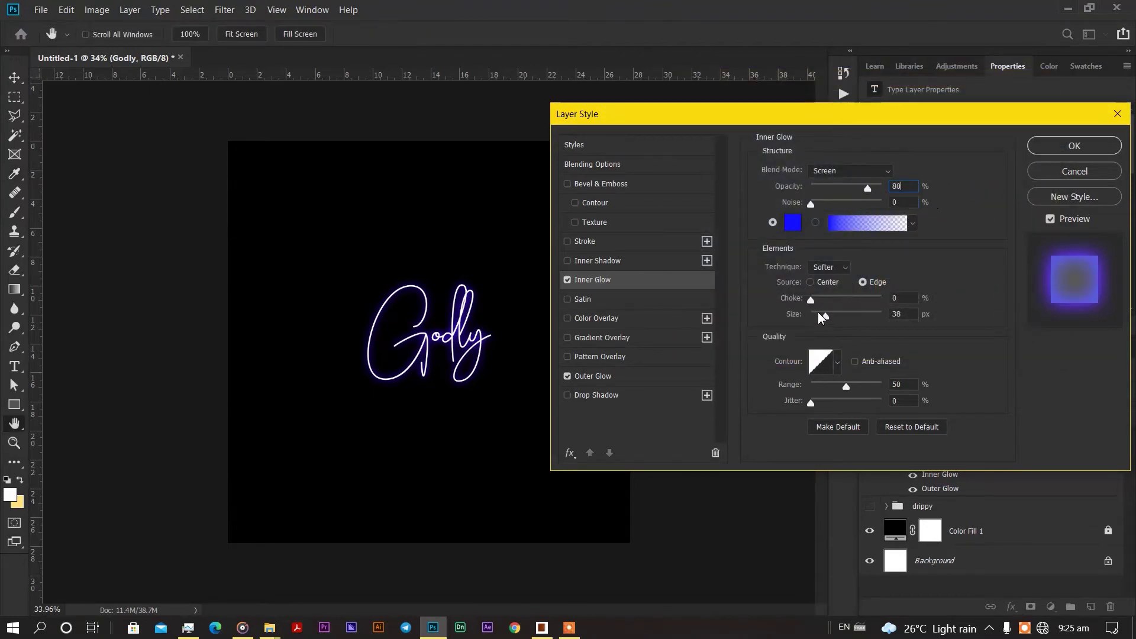
drag(826, 319, 846, 318)
click(1074, 145)
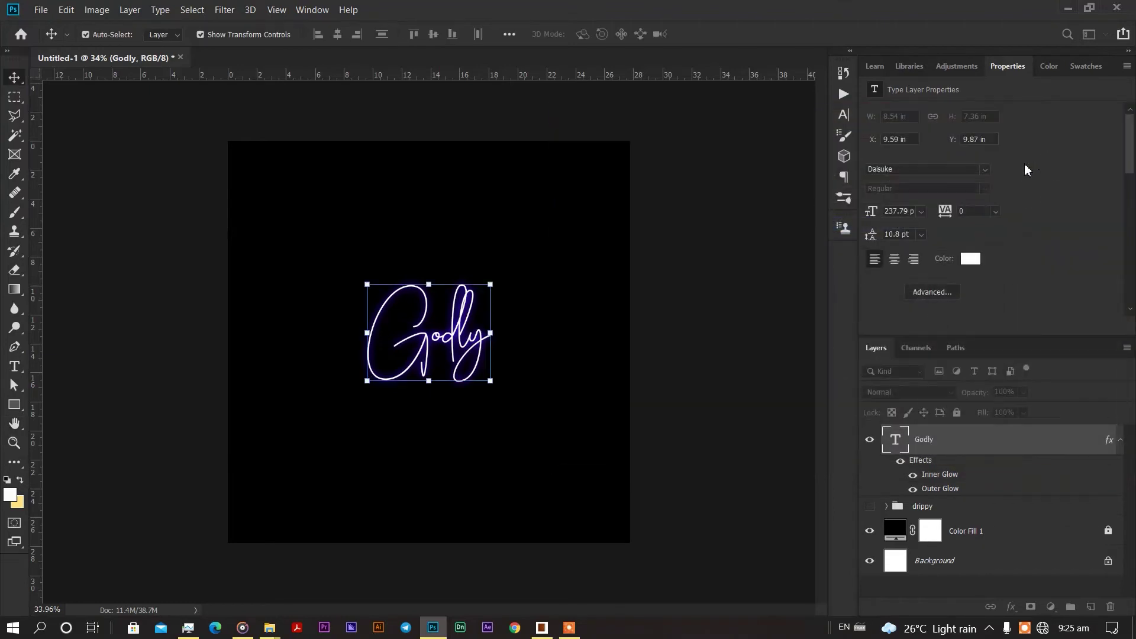
click(658, 341)
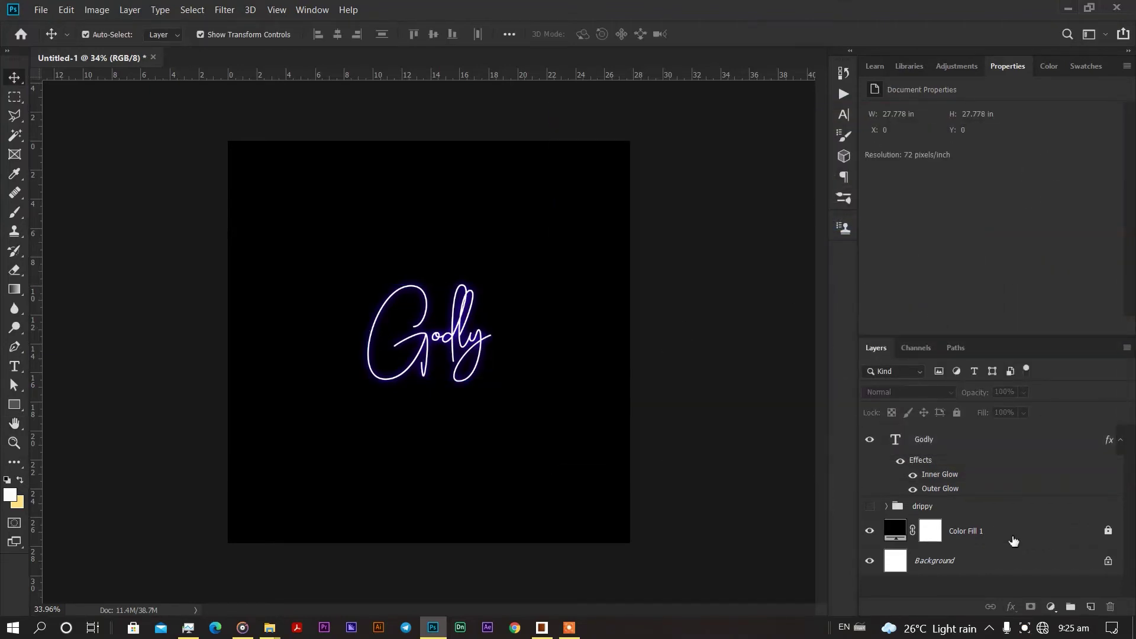
Create a new layer directly beneath the Godly text and set up a soft 1400 px brush.
click(1022, 509)
click(1091, 607)
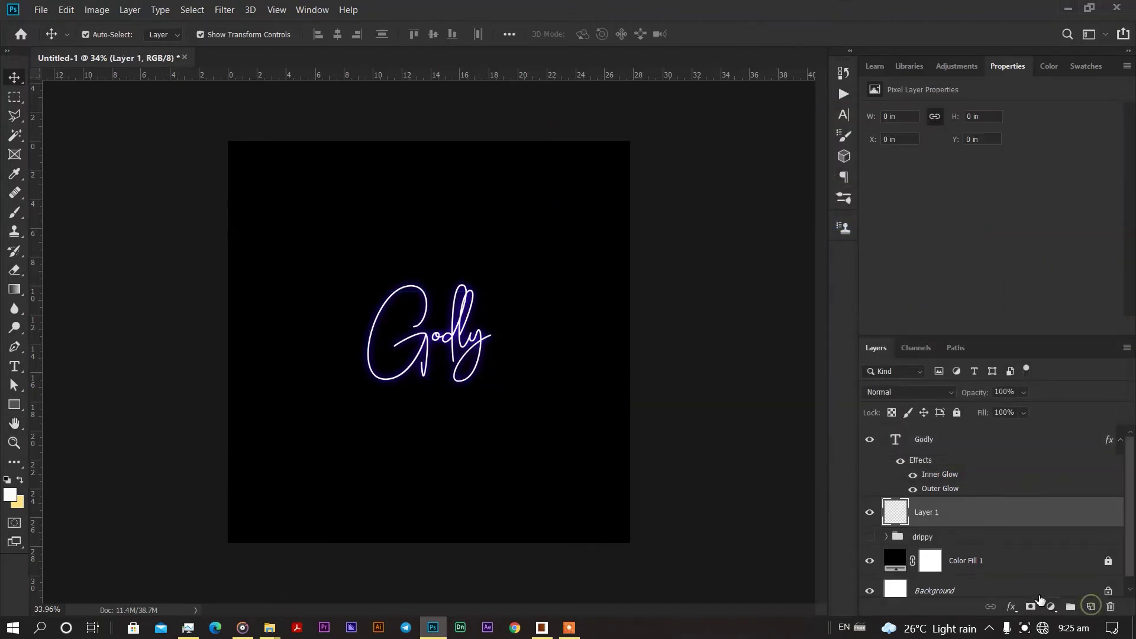
click(16, 213)
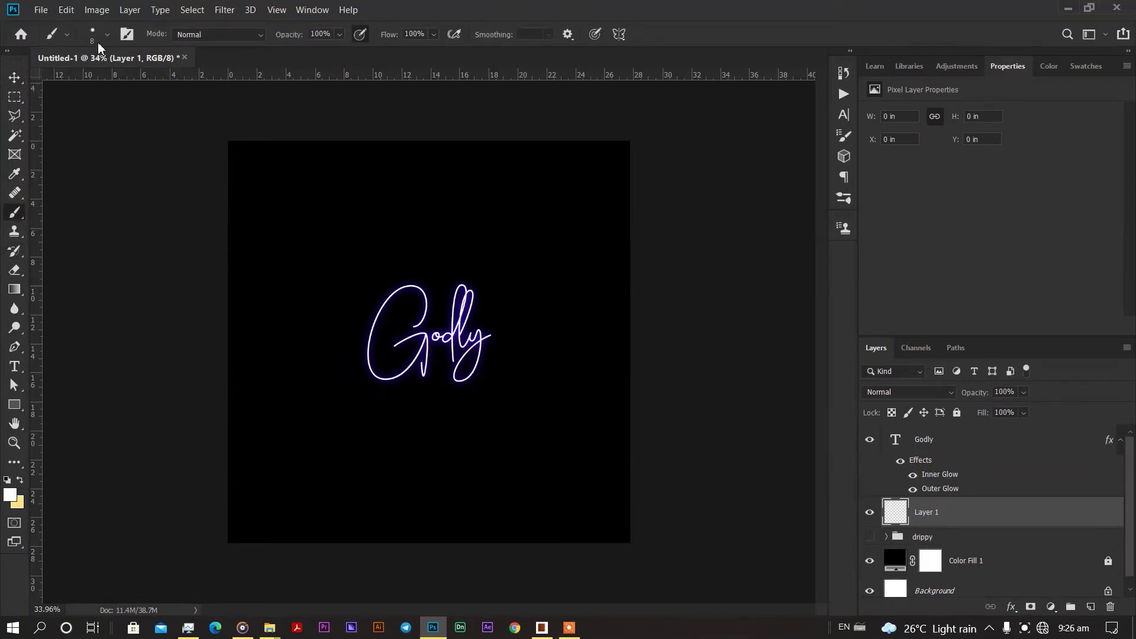
click(98, 40)
click(108, 185)
click(666, 65)
Paint a single purple 7e00ff glow behind the Godly text and set that layer's opacity to 20%.
click(11, 495)
drag(860, 137, 868, 108)
drag(889, 183, 847, 124)
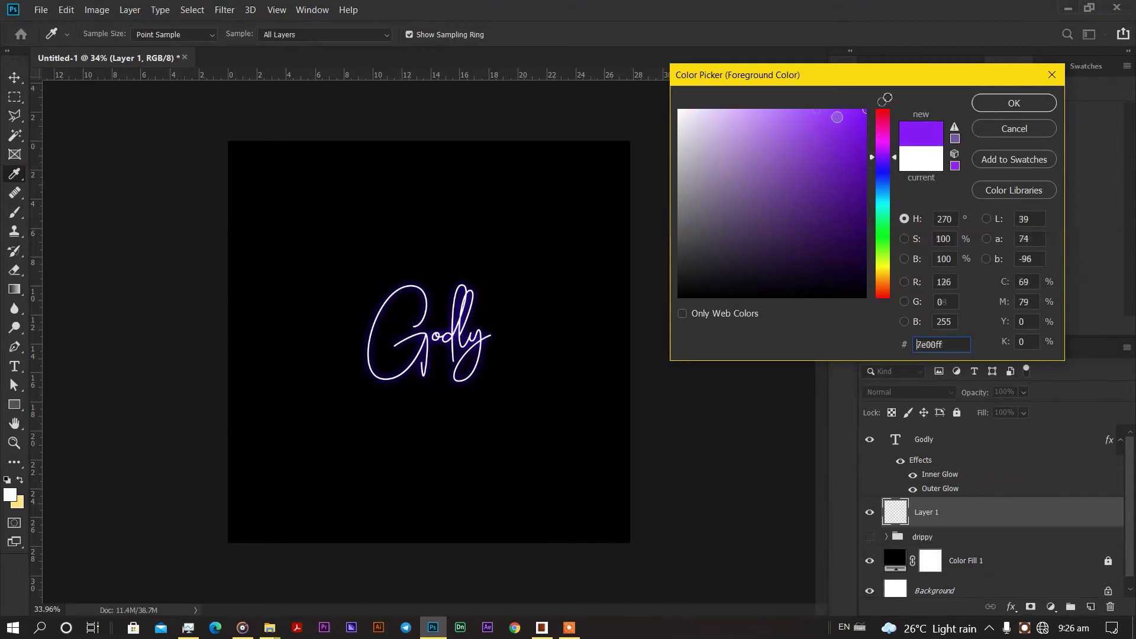
click(1013, 104)
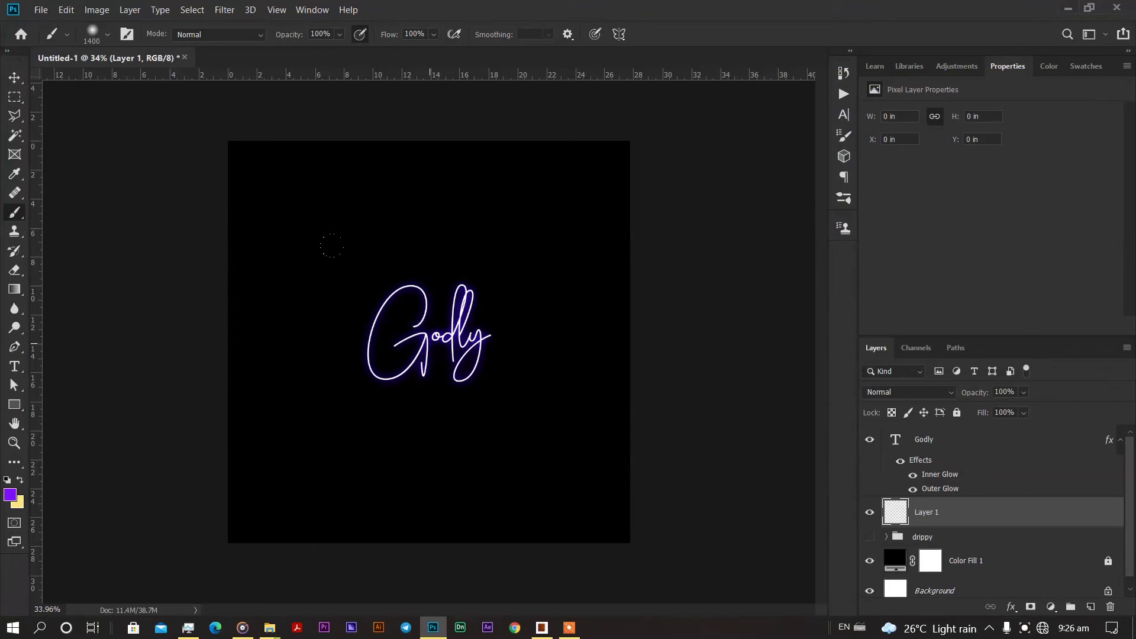
click(431, 343)
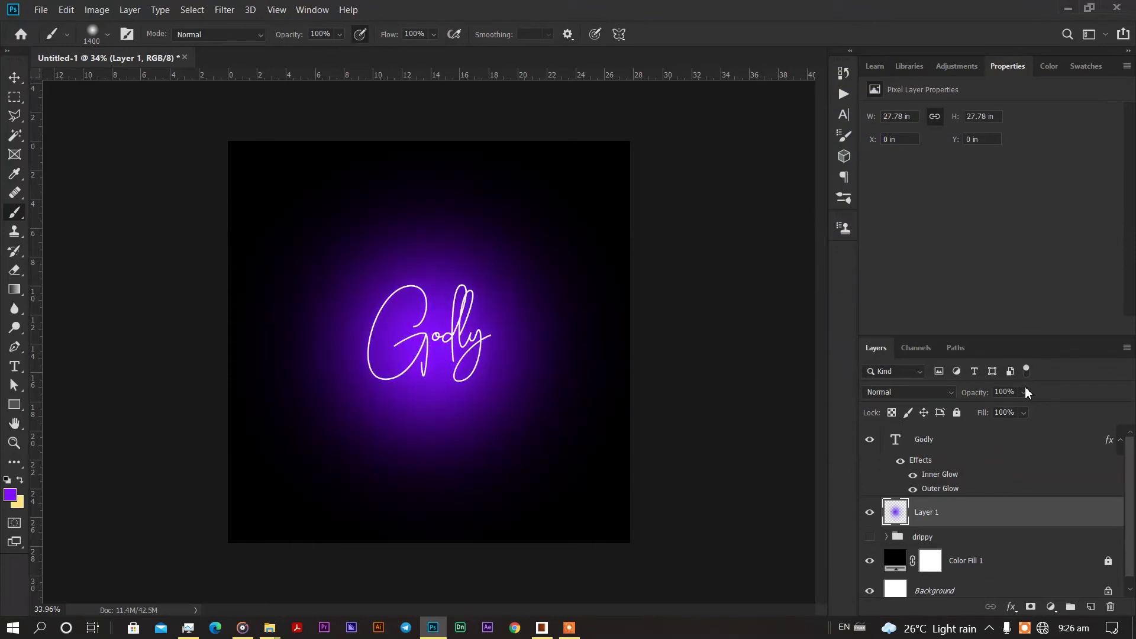
text(20)
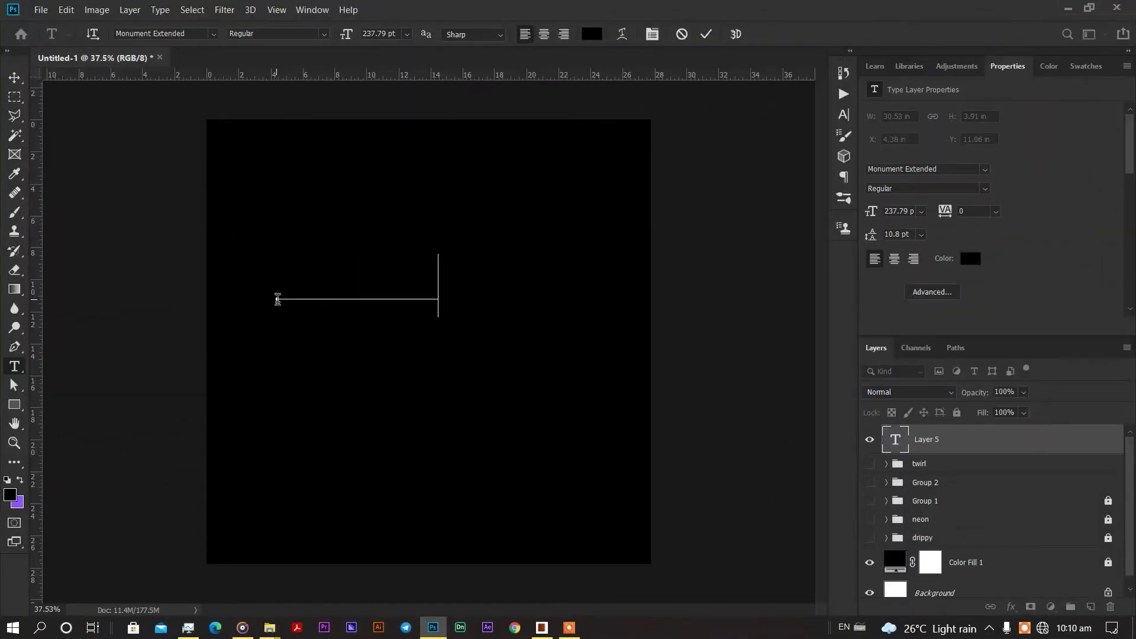
Enter the text "gratness" on the black canvas and color it white (ffffff).
text(gratness)
key(ctrl+a)
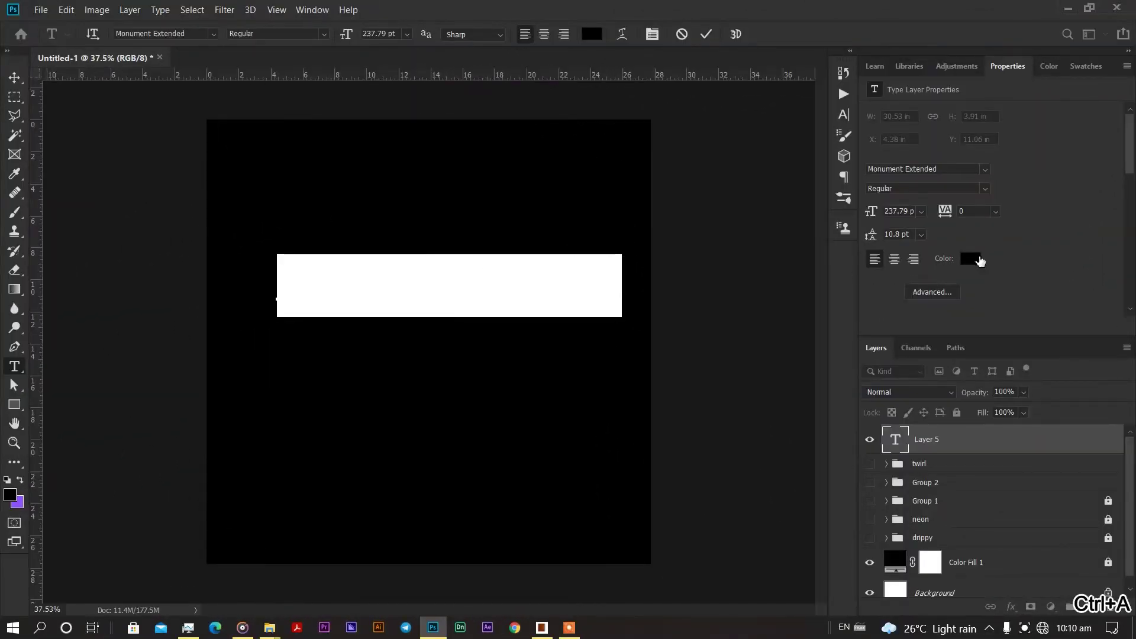
click(971, 258)
text(ffffff)
click(977, 101)
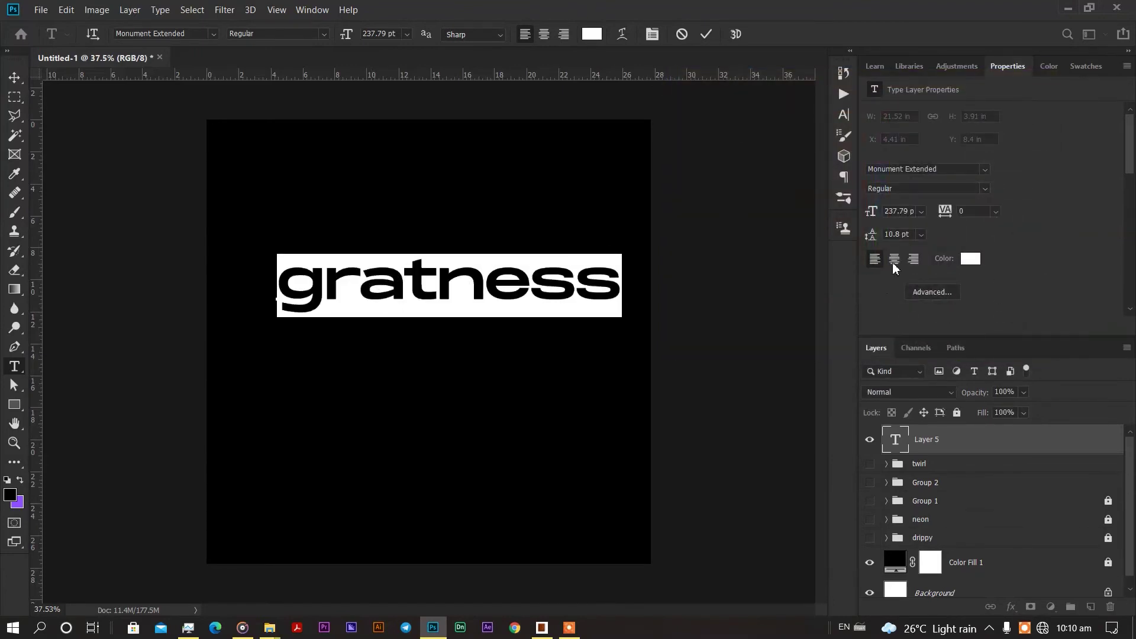
Set the gratness text in all-caps Futura-Black Bold and shift it slightly sideways on the canvas.
click(837, 83)
click(755, 93)
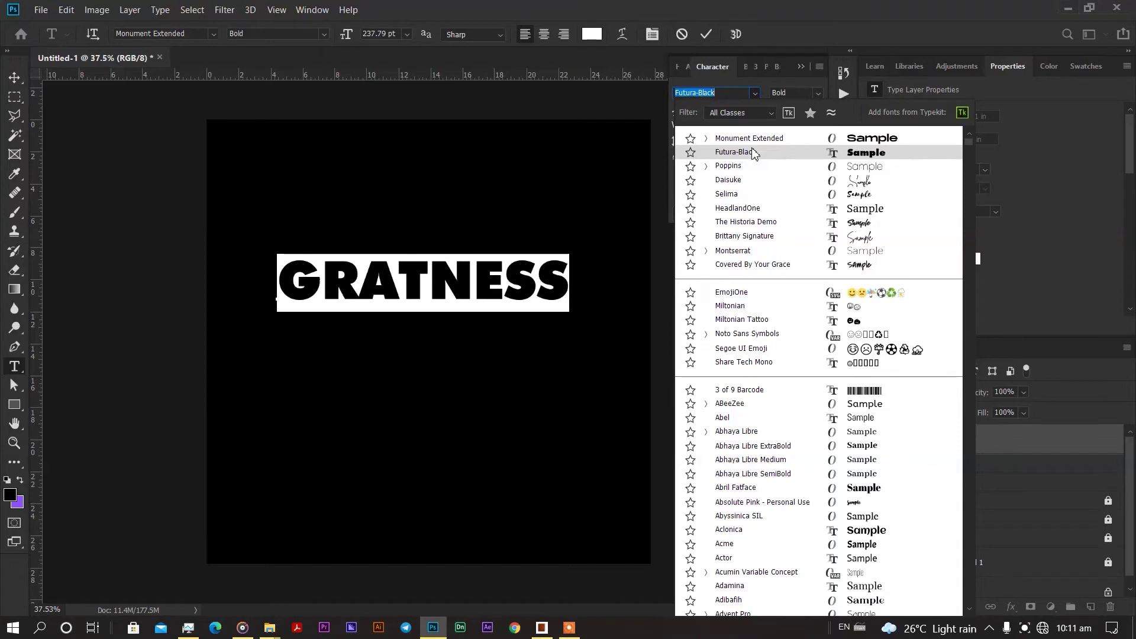
click(753, 153)
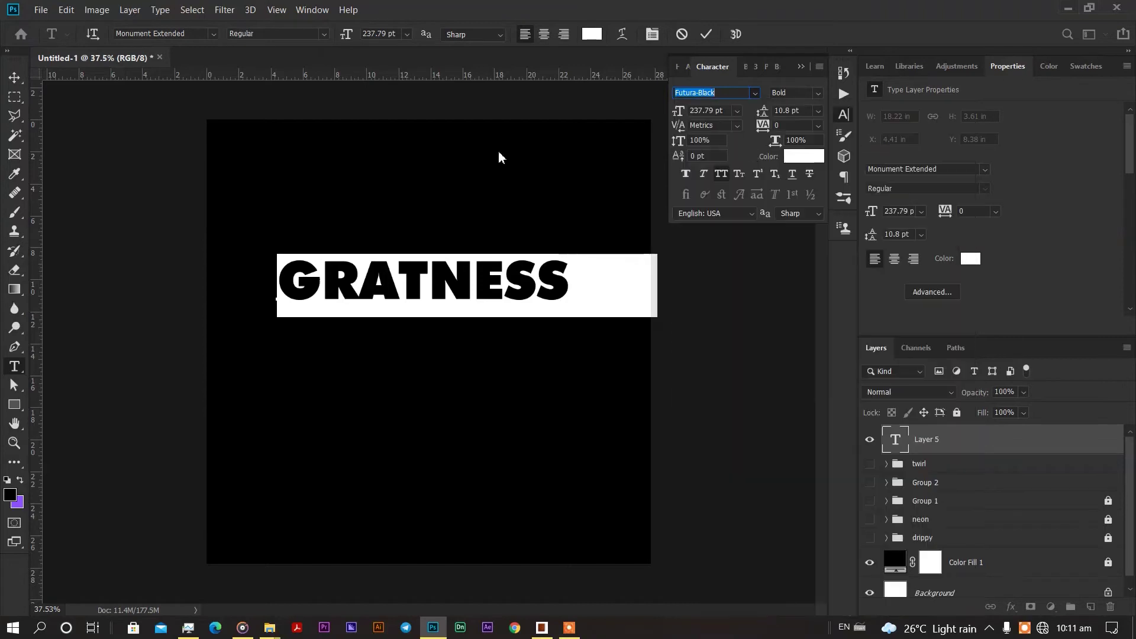
click(16, 78)
drag(479, 289, 500, 290)
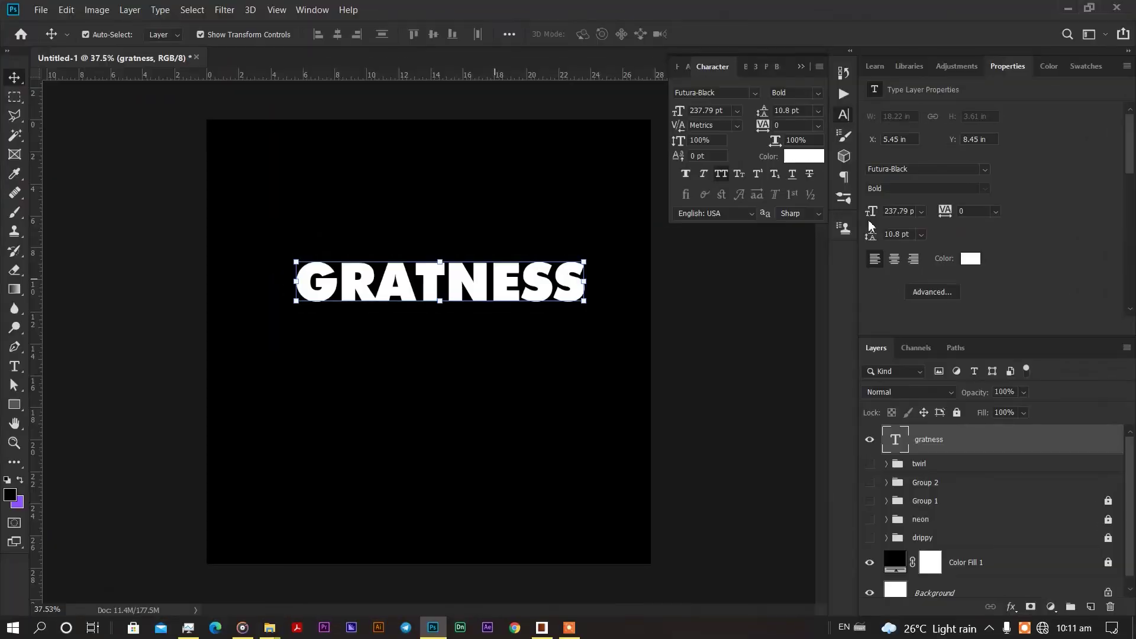
Change the GRATNESS text's font to Champion Gothic Heavyweight.
click(947, 170)
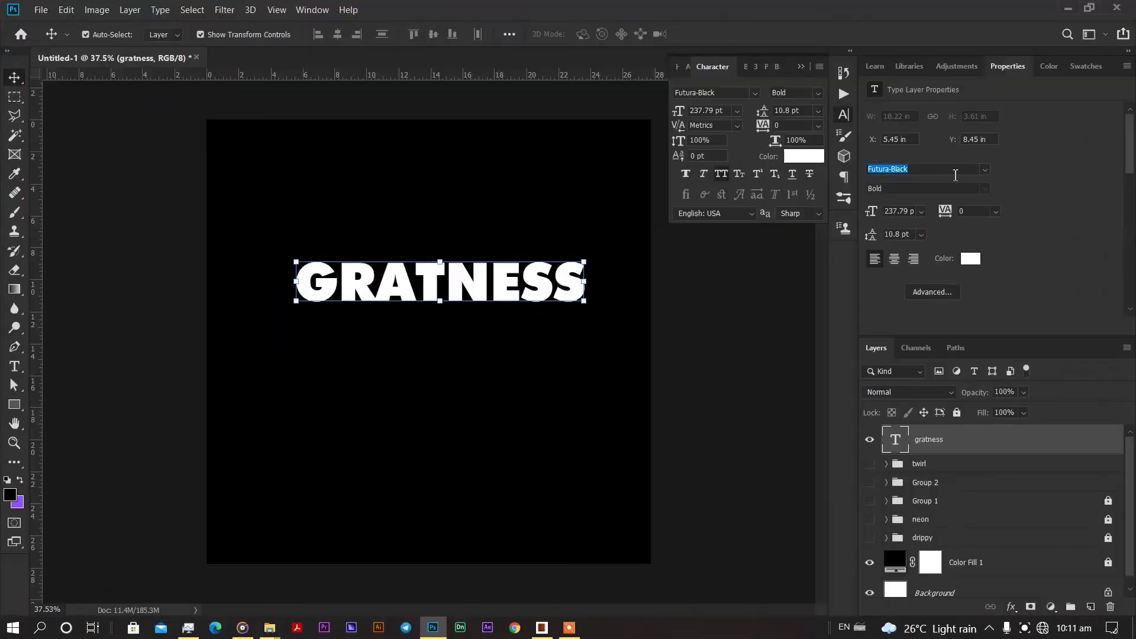
text(gothic)
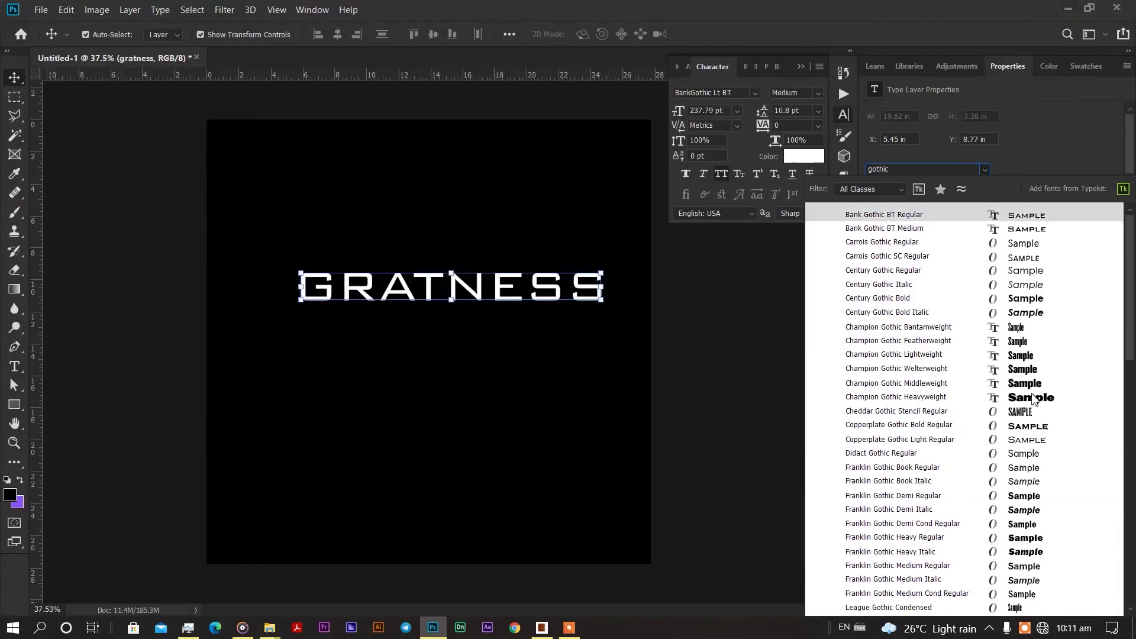
click(896, 397)
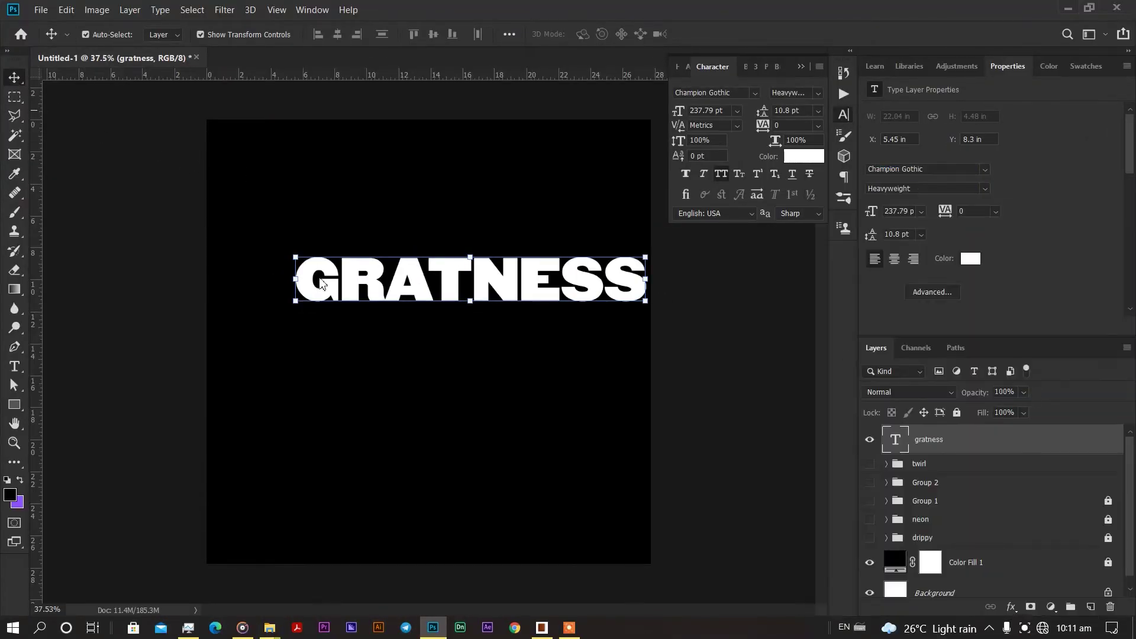
Scale the GRATNESS text down to about 186 pt and center it horizontally on the canvas.
drag(488, 288, 446, 287)
drag(253, 285, 329, 290)
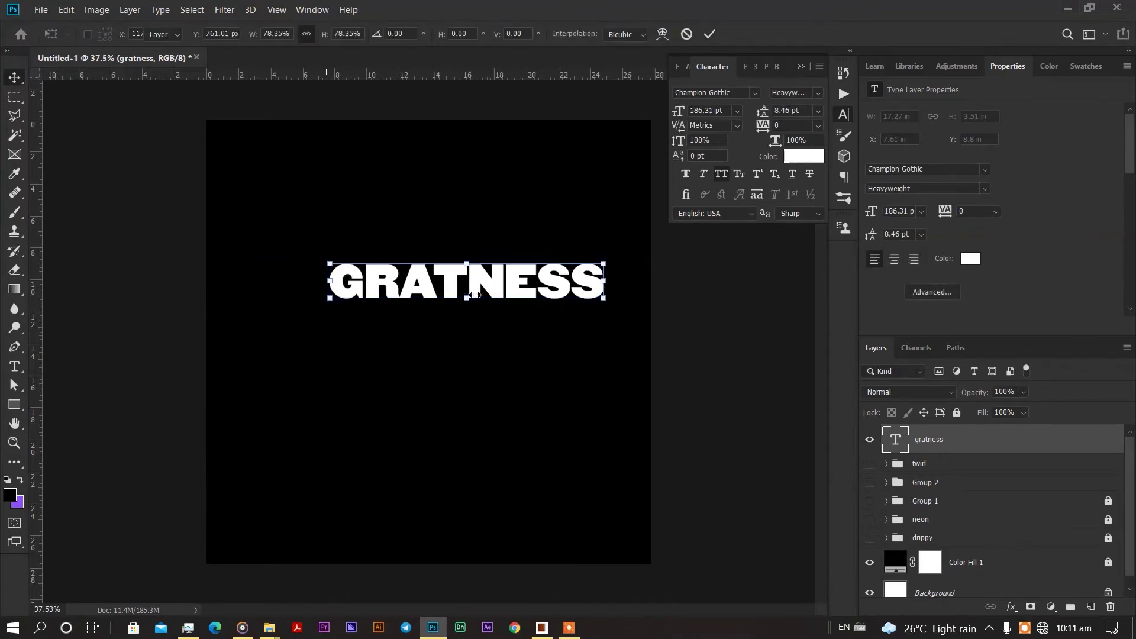
drag(483, 288, 446, 288)
key(Return)
Duplicate the GRATNESS text downward into a tight stack of seven lines, deleting the surplus bottom copy.
drag(446, 288, 464, 506)
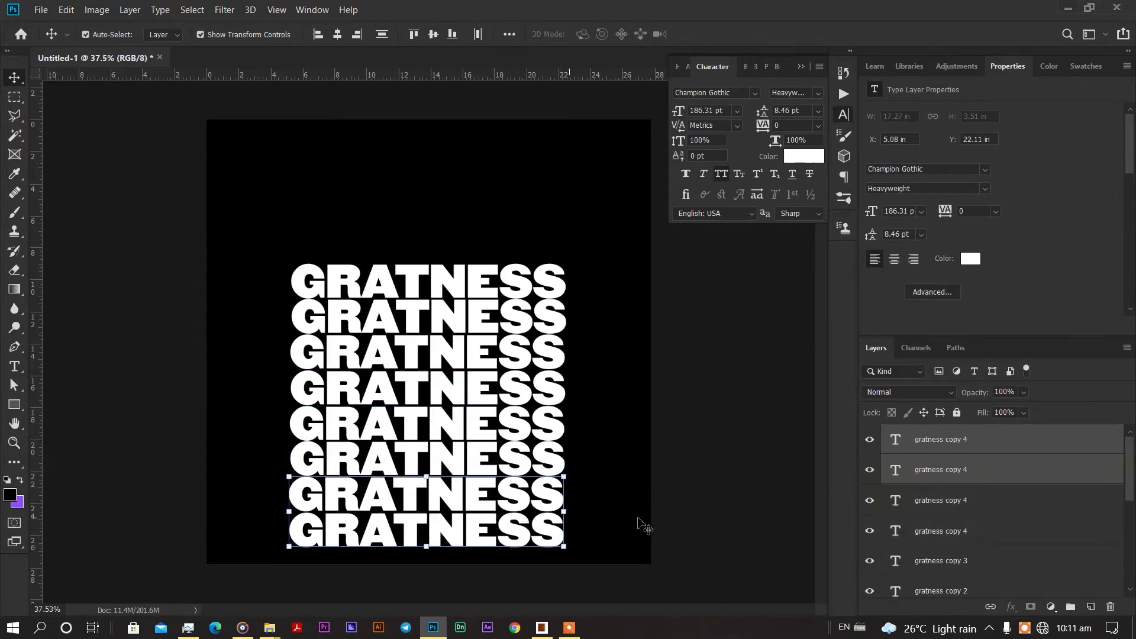
click(541, 532)
key(Delete)
Select all the GRATNESS lines, move the stack up to the canvas middle and convert it to one smart object.
drag(648, 234, 432, 557)
drag(450, 432, 452, 386)
right_click(939, 433)
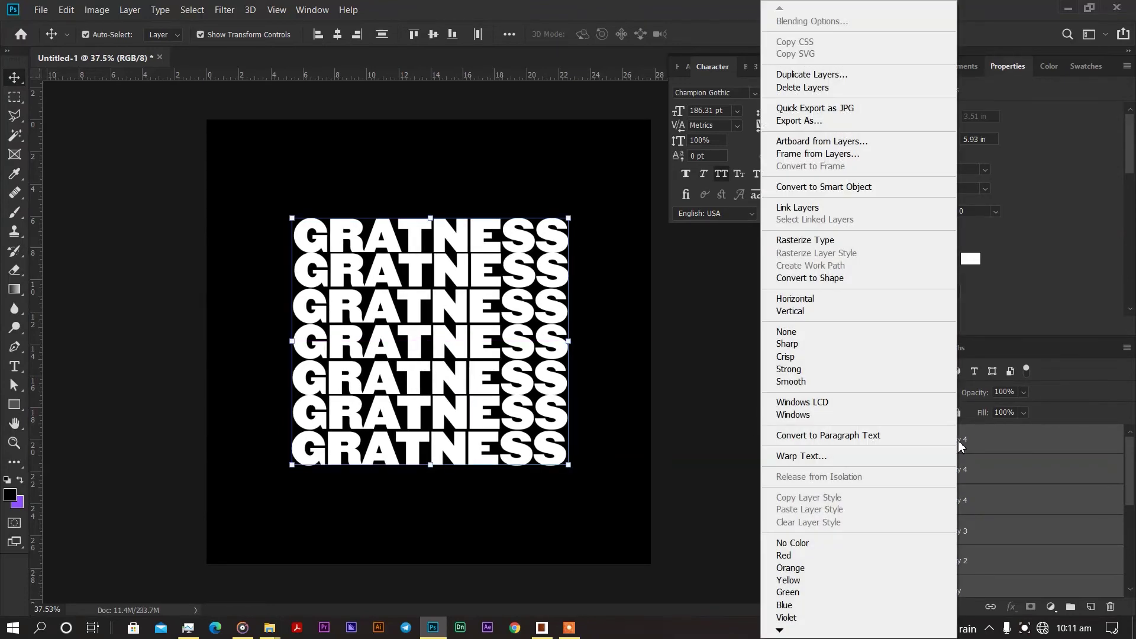
click(788, 185)
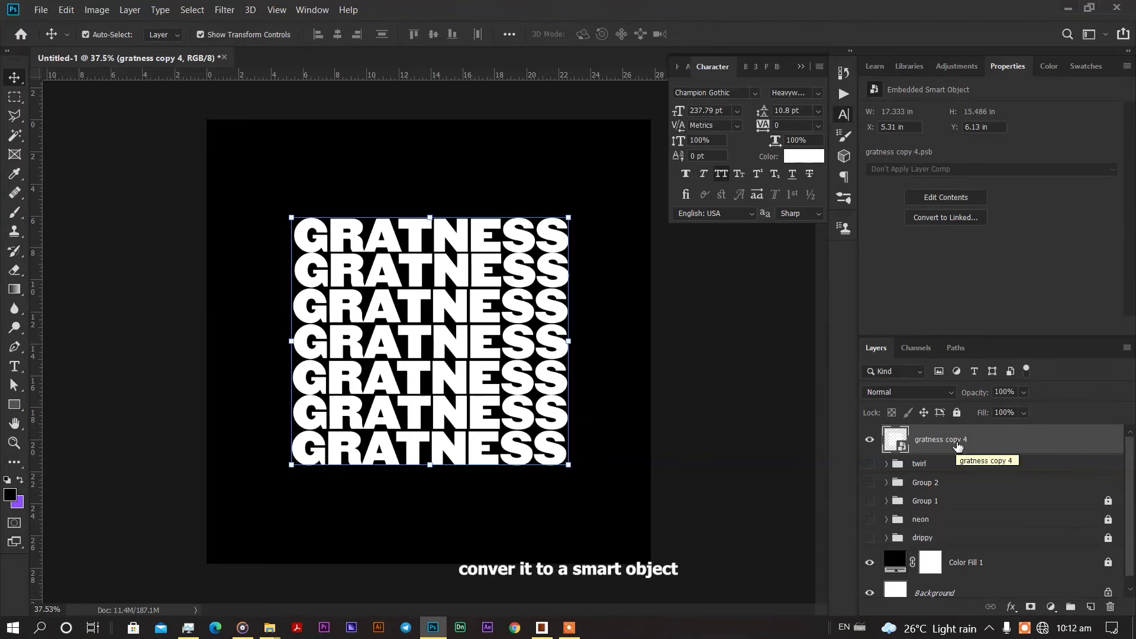
Apply a Pinch distort filter with an amount of 100% to the GRATNESS smart object.
click(228, 11)
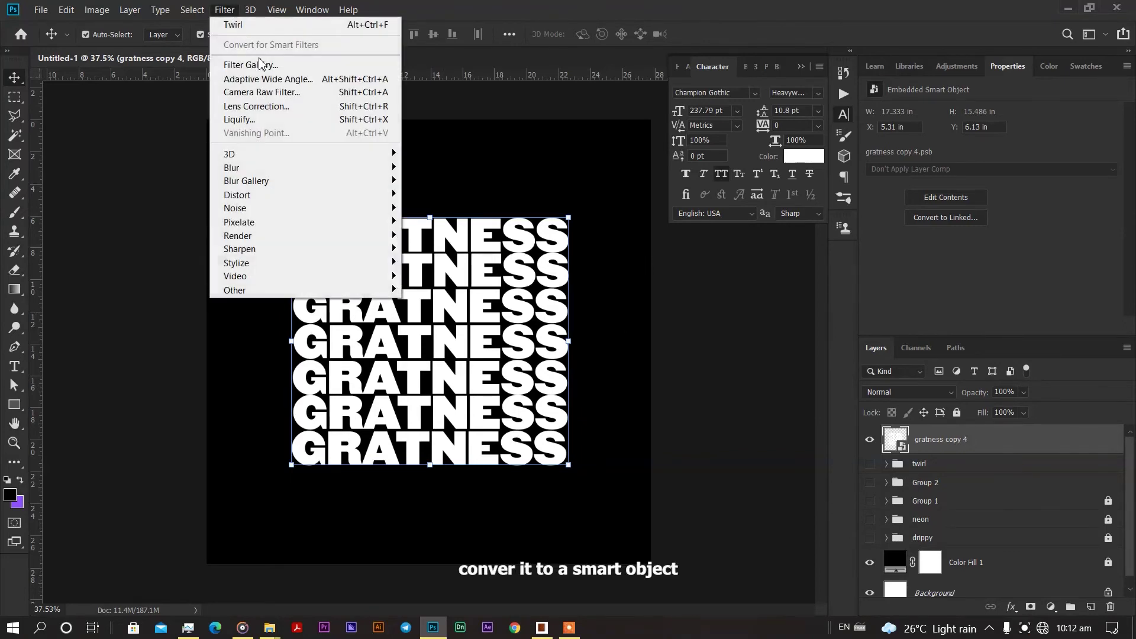
mouse_move(317, 200)
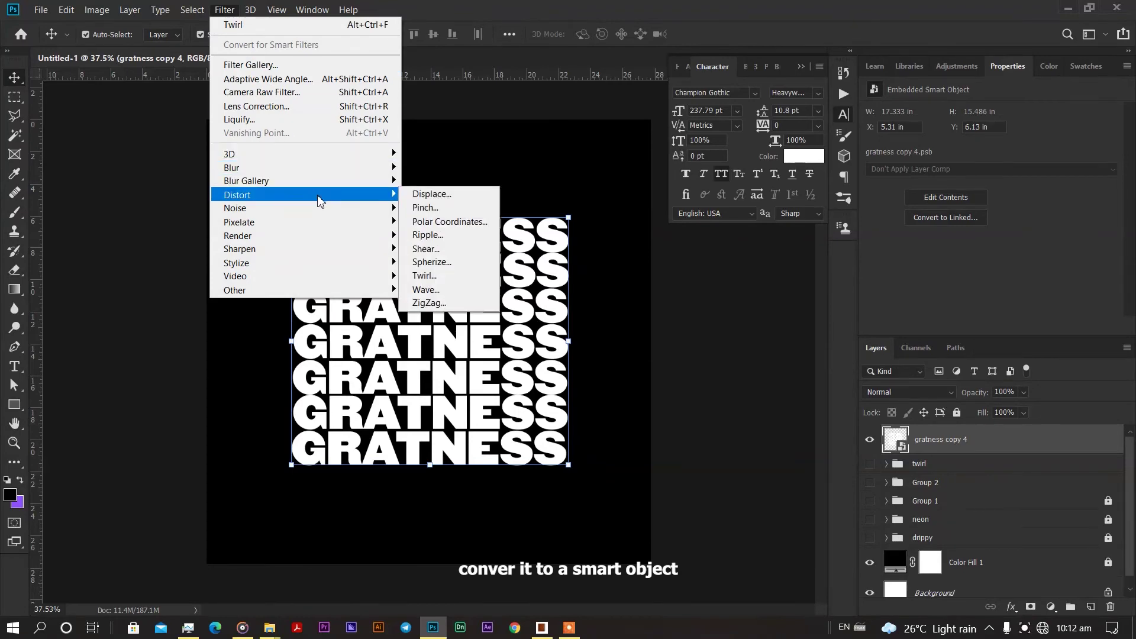
click(425, 208)
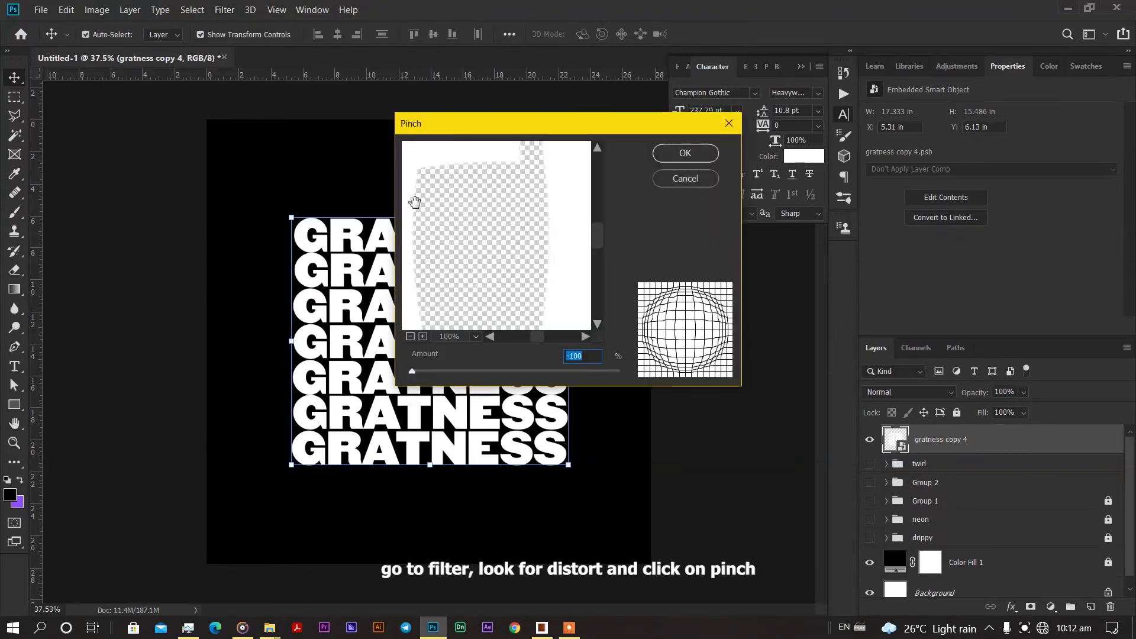
click(410, 336)
click(410, 336)
click(410, 336)
click(410, 336)
click(410, 336)
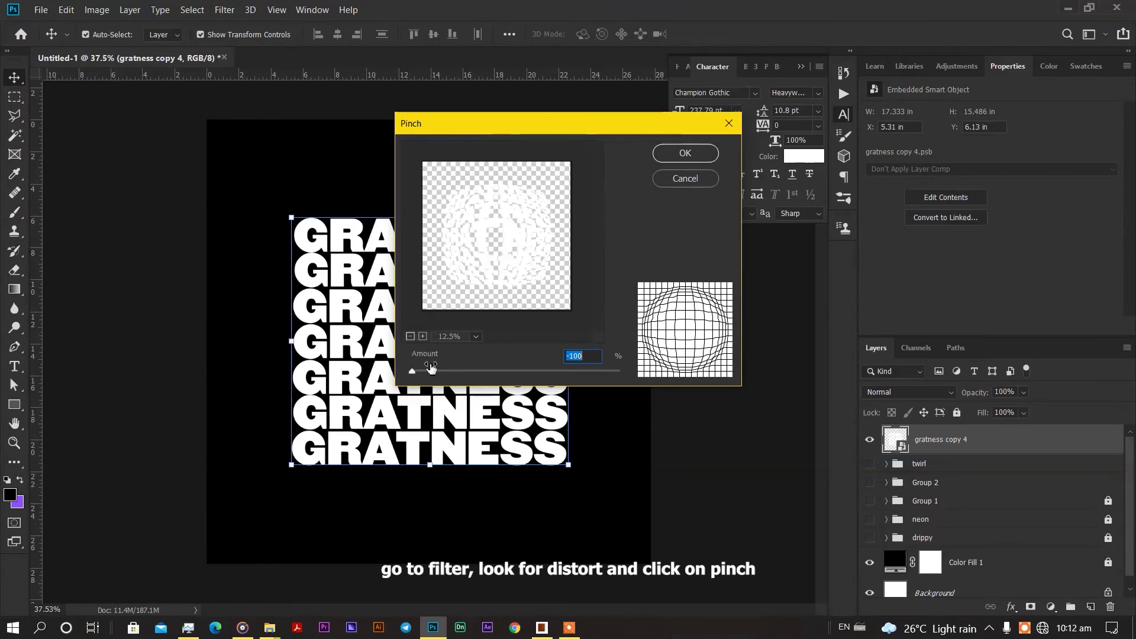
mouse_move(413, 368)
mouse_down()
mouse_move(634, 373)
mouse_move(415, 372)
mouse_up()
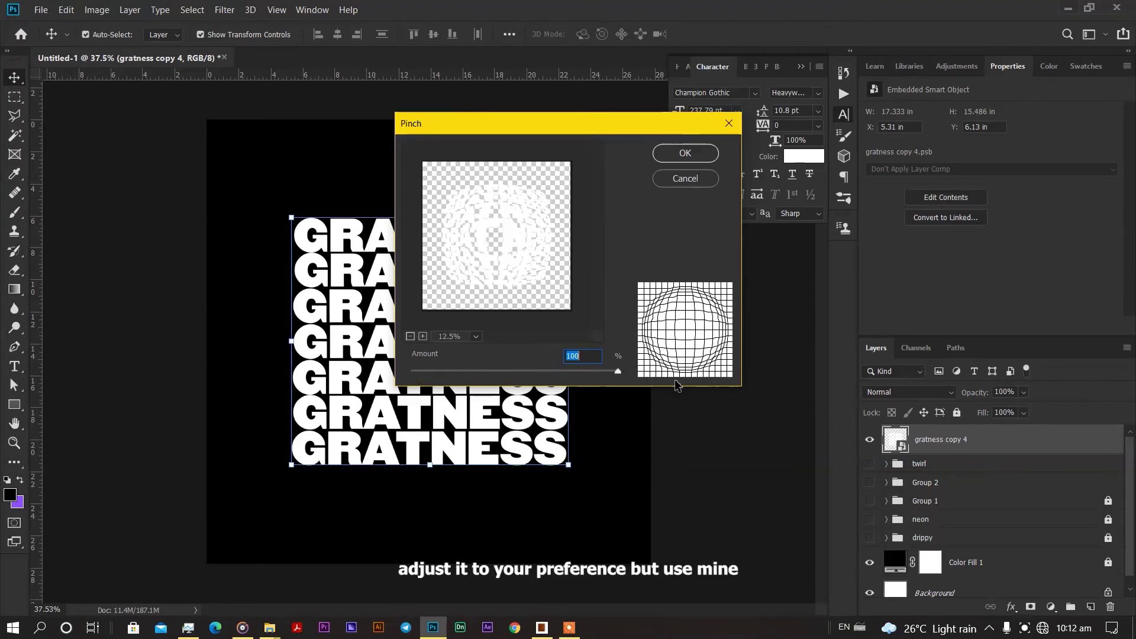
click(601, 371)
drag(604, 385, 627, 385)
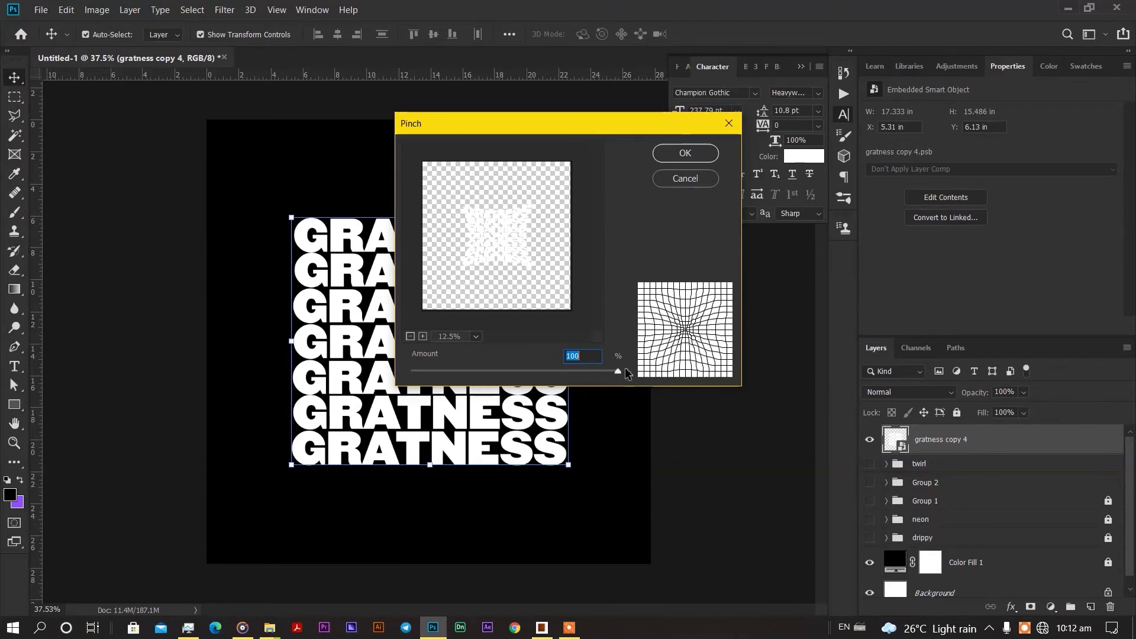
click(704, 156)
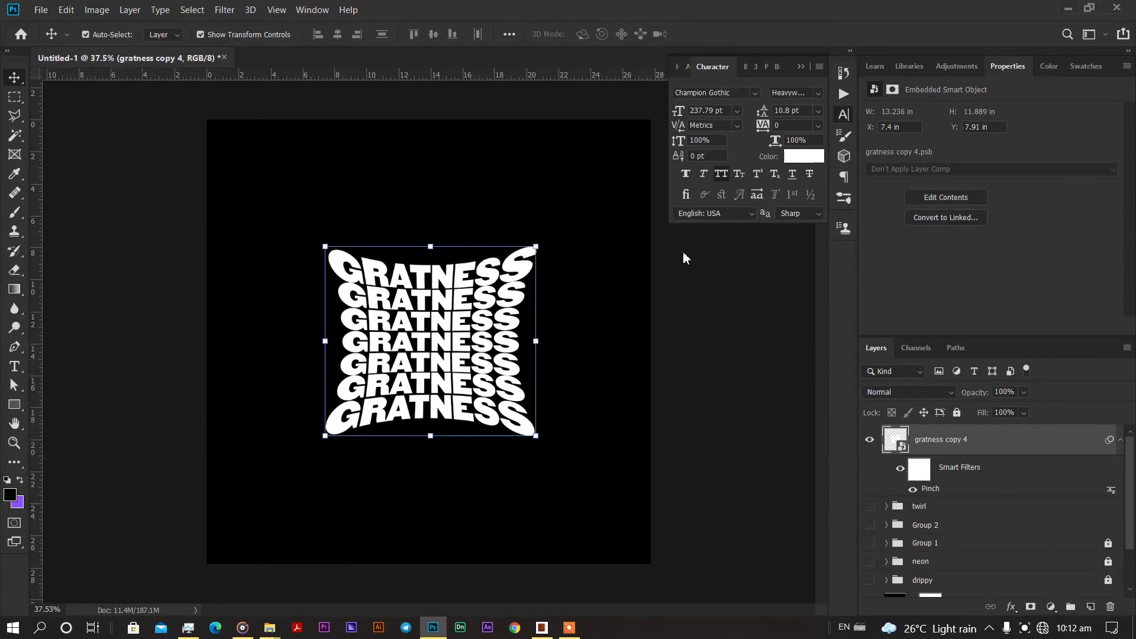
Edit the GRATNESS smart object's Pinch filter, setting a strong negative amount that makes the lines bulge outward.
click(227, 12)
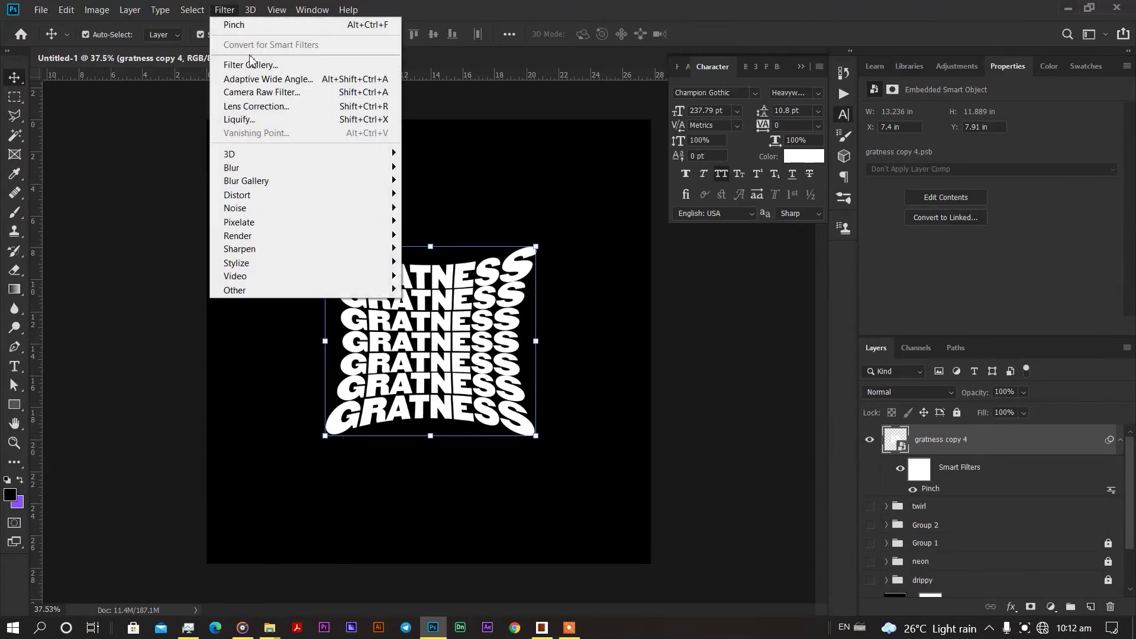
click(945, 486)
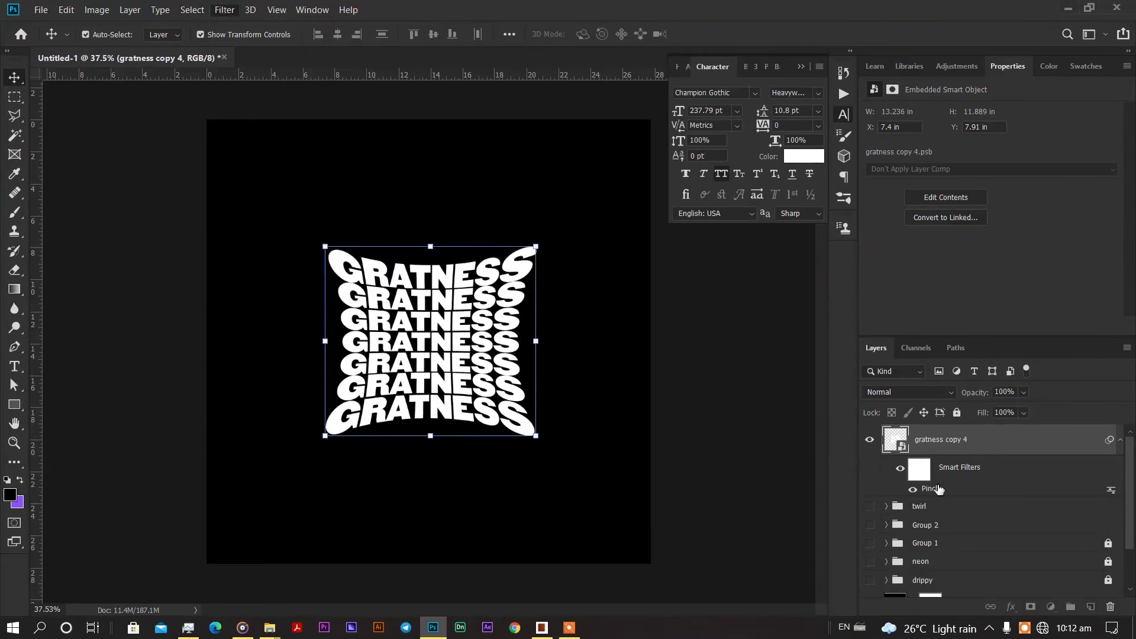
double_click(932, 488)
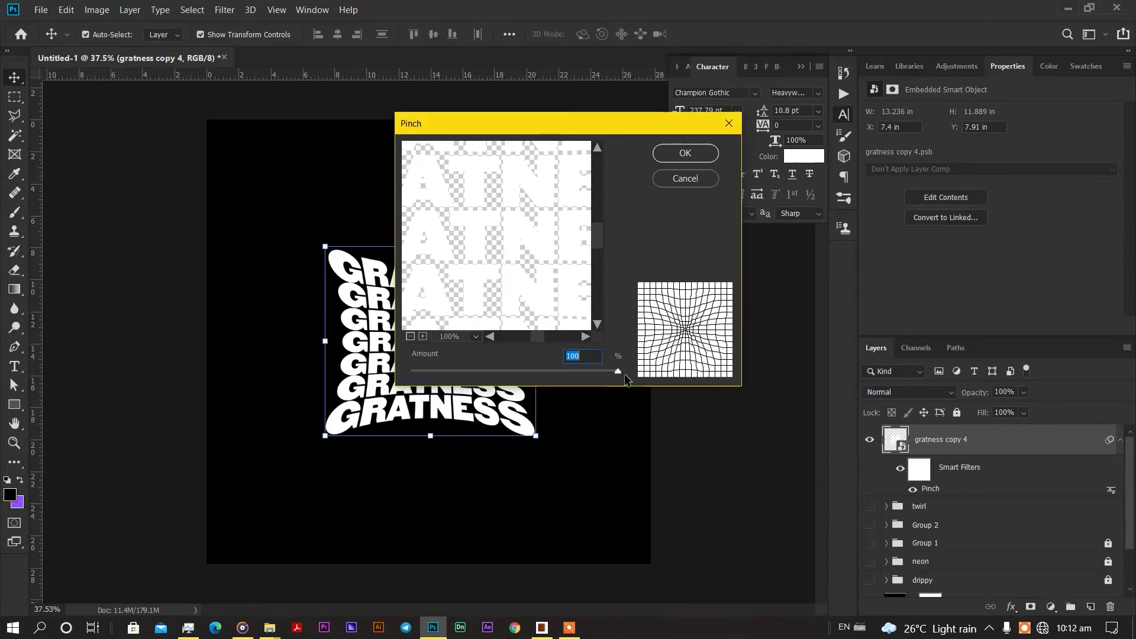
click(412, 371)
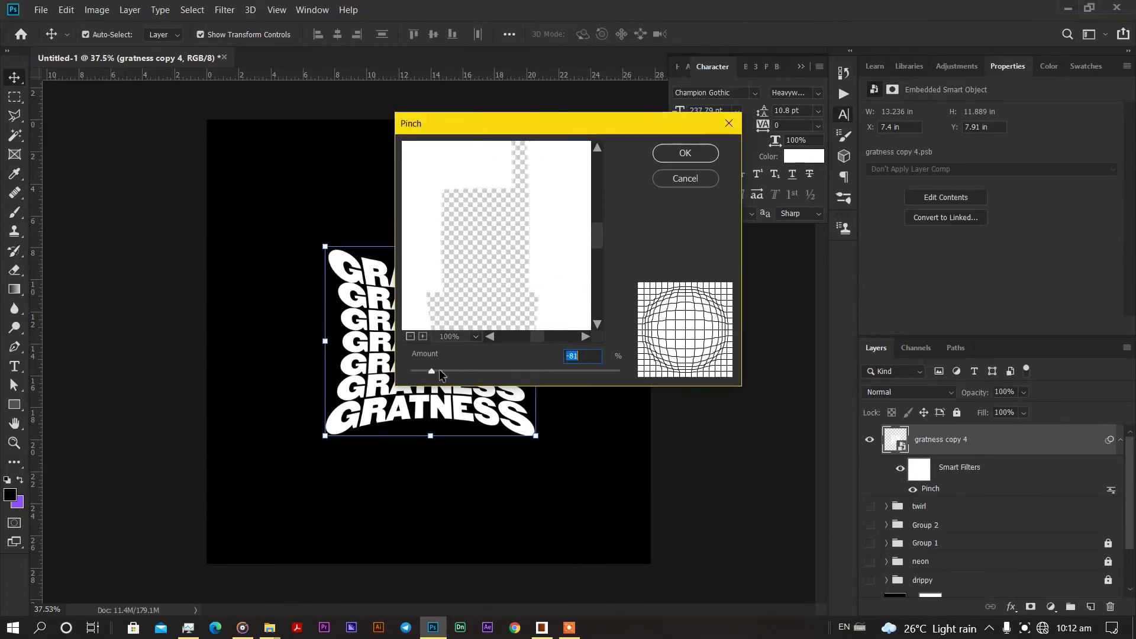
click(677, 155)
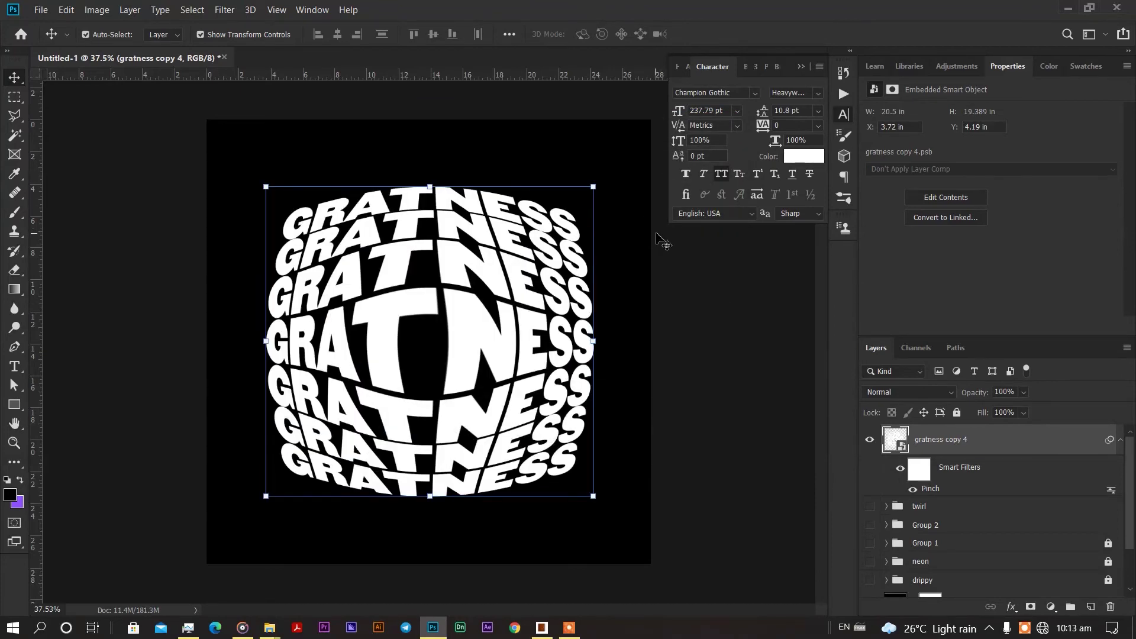
Scale the bulging GRATNESS block down to about 72% and center it on the canvas.
key(ctrl+t)
click(610, 257)
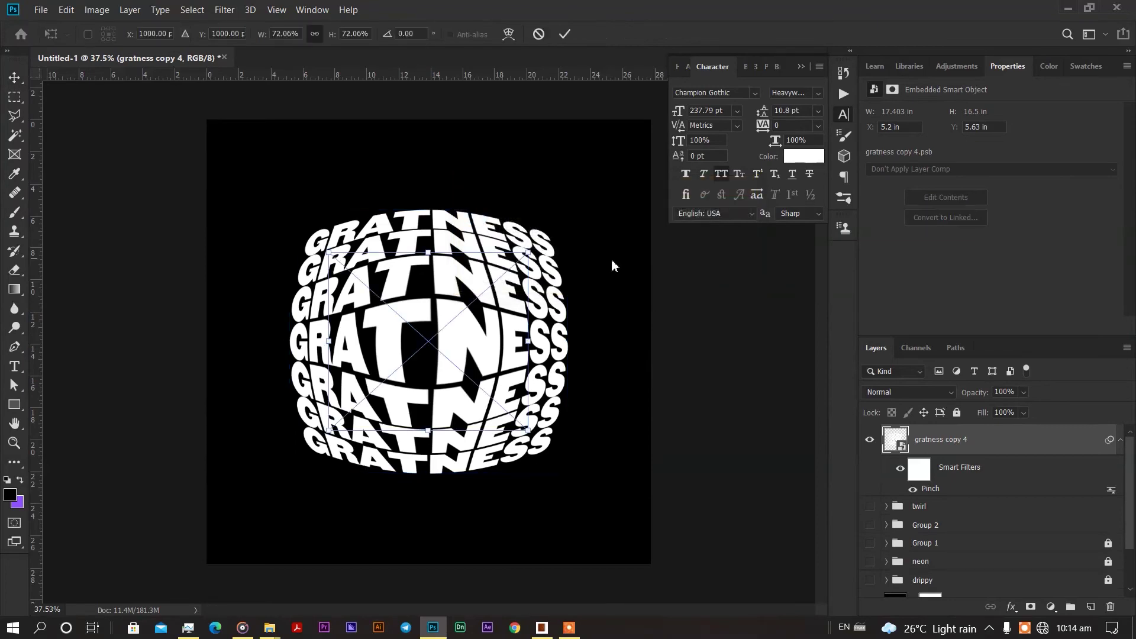
drag(438, 261, 445, 318)
mouse_move(432, 364)
mouse_down()
mouse_move(433, 322)
mouse_move(432, 342)
mouse_up()
key(Return)
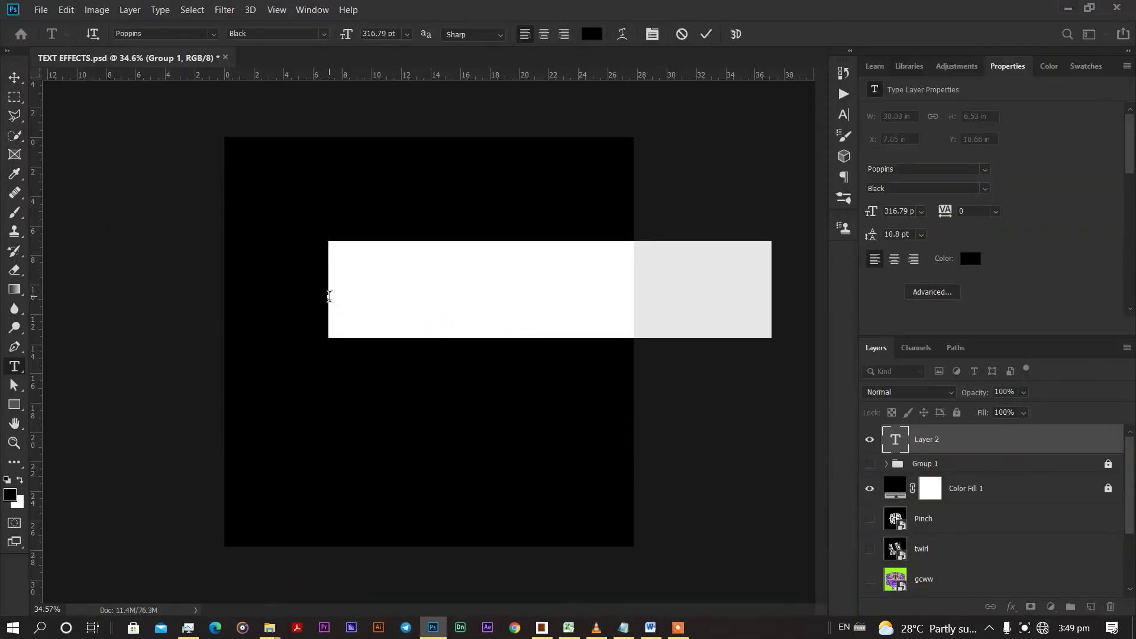
Enter the text "BAPE" in Poppins Black on the black canvas of TEXT EFFECTS.psd and color it white (ffffff).
text(BAPE)
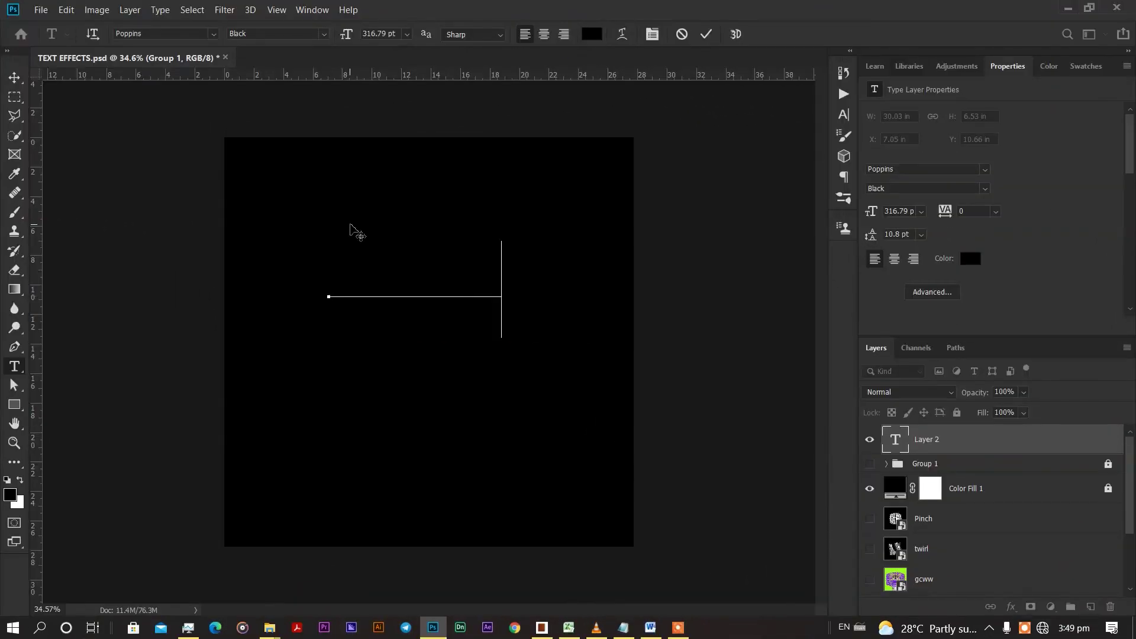
key(ctrl+a)
click(971, 258)
text(ffffff)
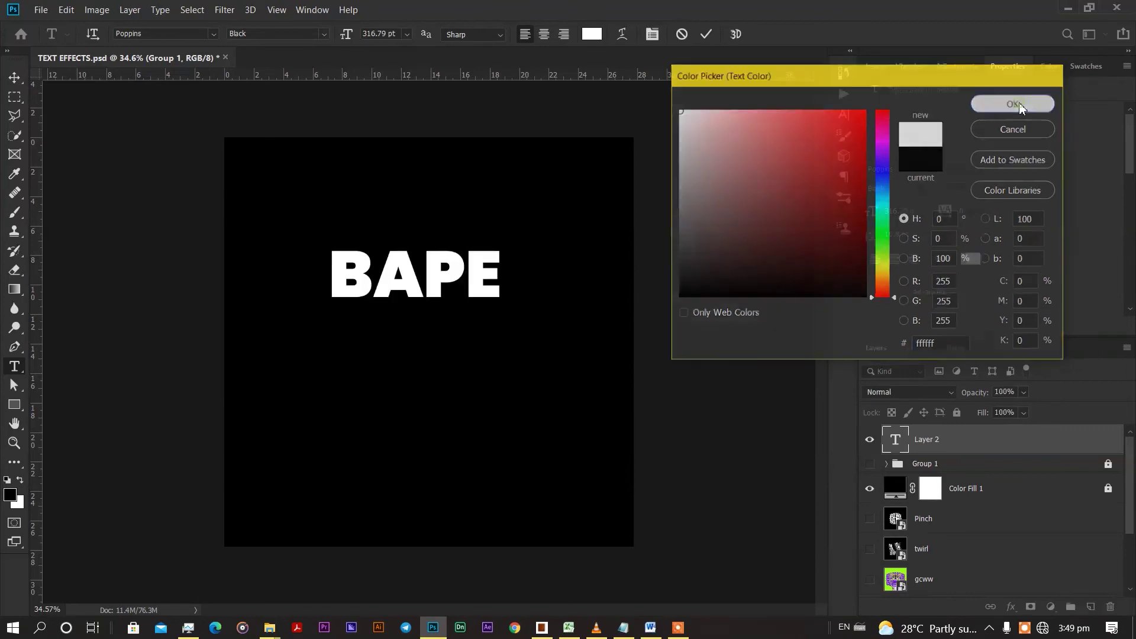
key(Return)
key(ctrl+Return)
Duplicate the BAPE text directly below the original and nudge the copy down to leave a narrow gap.
key(v)
drag(439, 288, 435, 334)
key(Down)
key(Down)
key(Down)
key(Down)
key(Down)
key(Down)
key(Down)
key(Down)
key(Down)
key(Down)
key(Down)
key(Down)
key(Down)
key(Down)
key(Down)
key(Down)
key(Down)
key(Down)
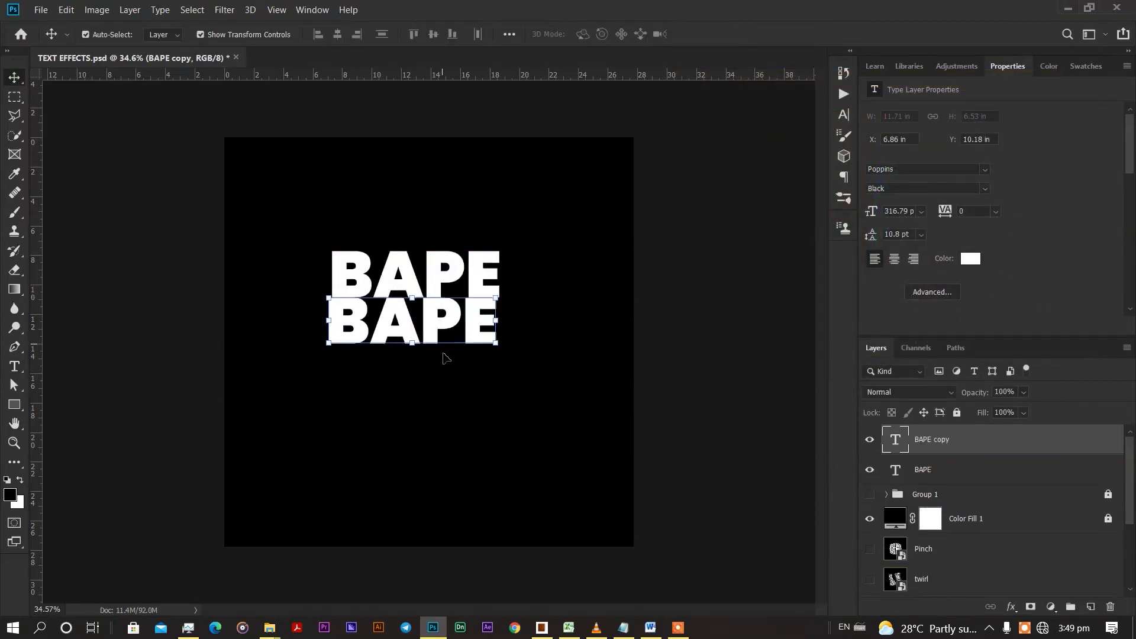
click(685, 340)
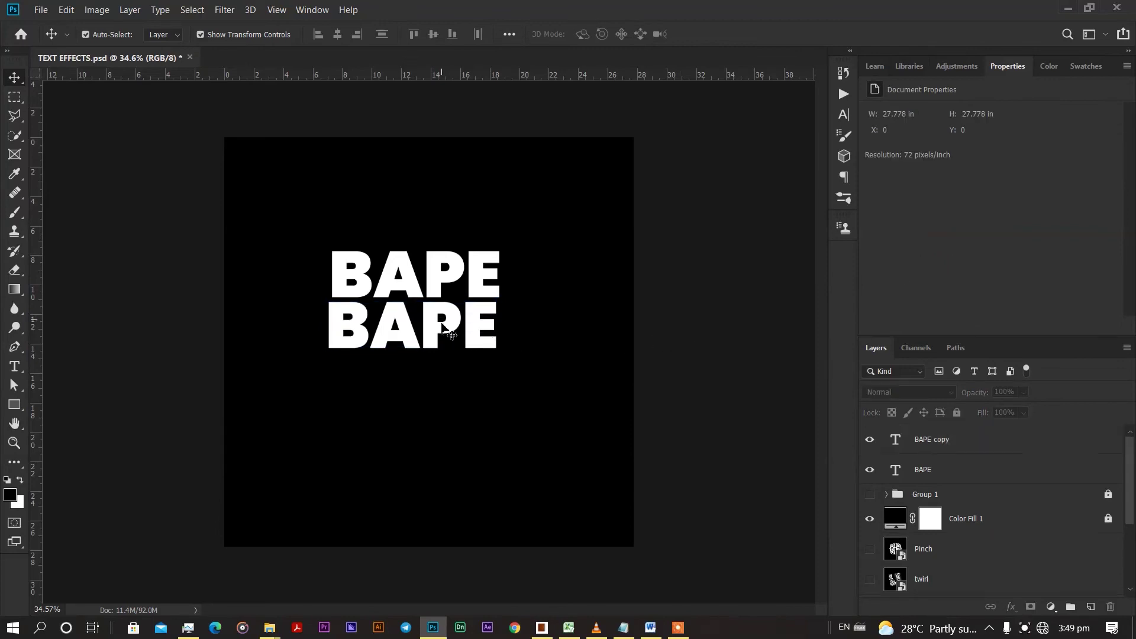
Add a third BAPE line beneath the second and align all three lines on their horizontal centers.
drag(447, 322, 450, 378)
drag(545, 384, 367, 248)
click(339, 34)
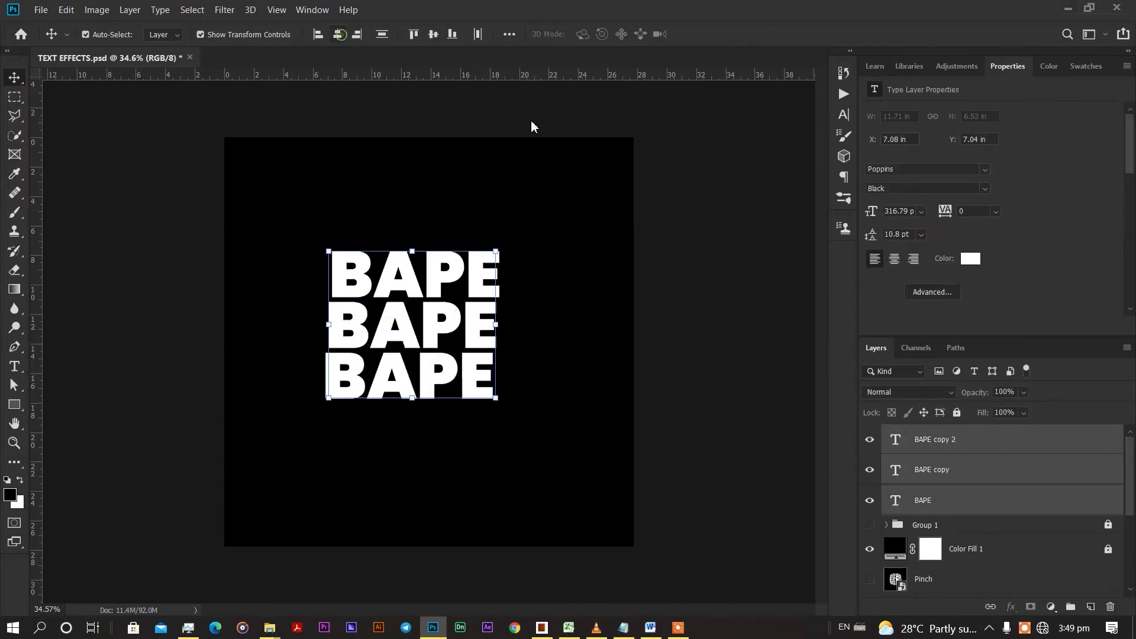
click(718, 217)
Convert the three BAPE lines to a single smart object and center it on the canvas.
drag(572, 187, 361, 452)
right_click(973, 453)
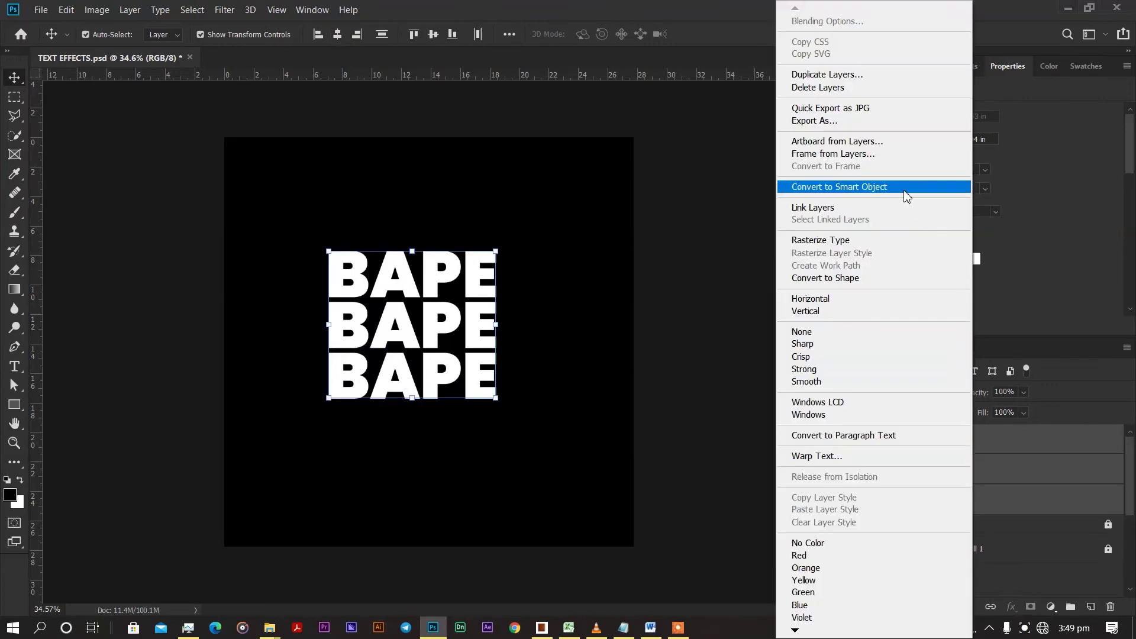
click(836, 183)
drag(439, 319, 446, 350)
click(645, 285)
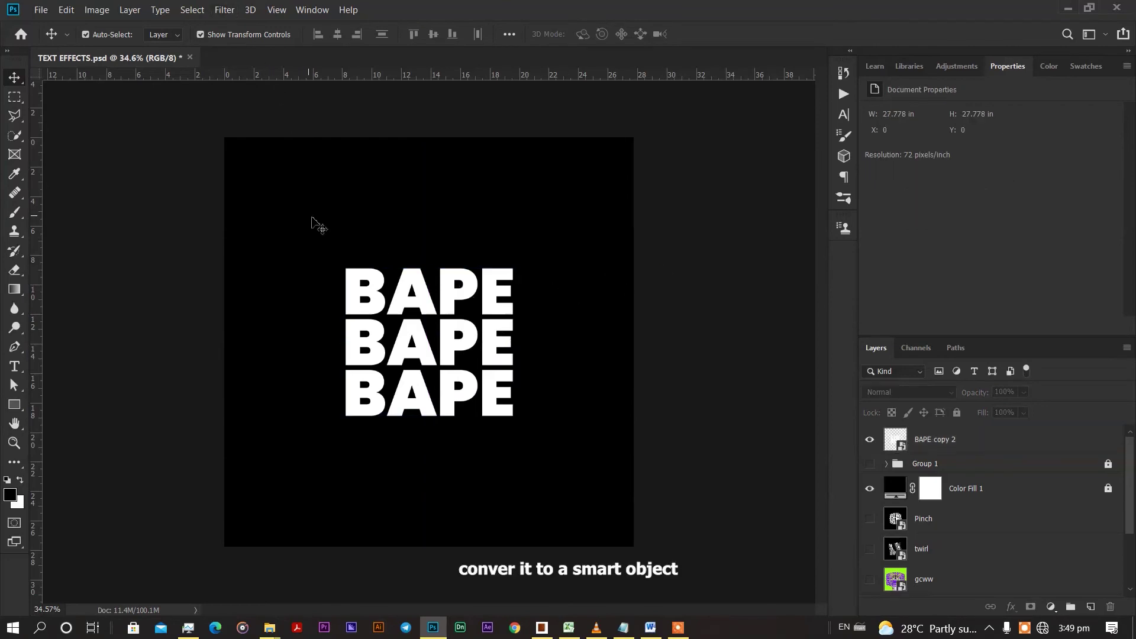
Apply a ZigZag distort filter to the BAPE smart object with amount 25, ridges 3 and Pond Ripples style.
click(355, 289)
click(224, 10)
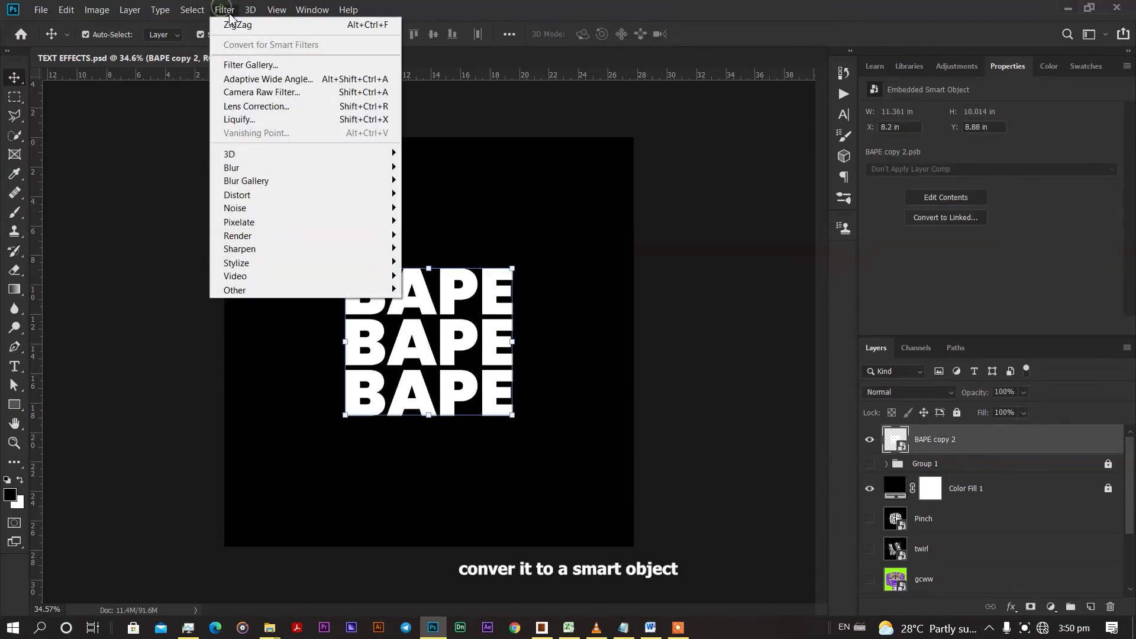
mouse_move(250, 10)
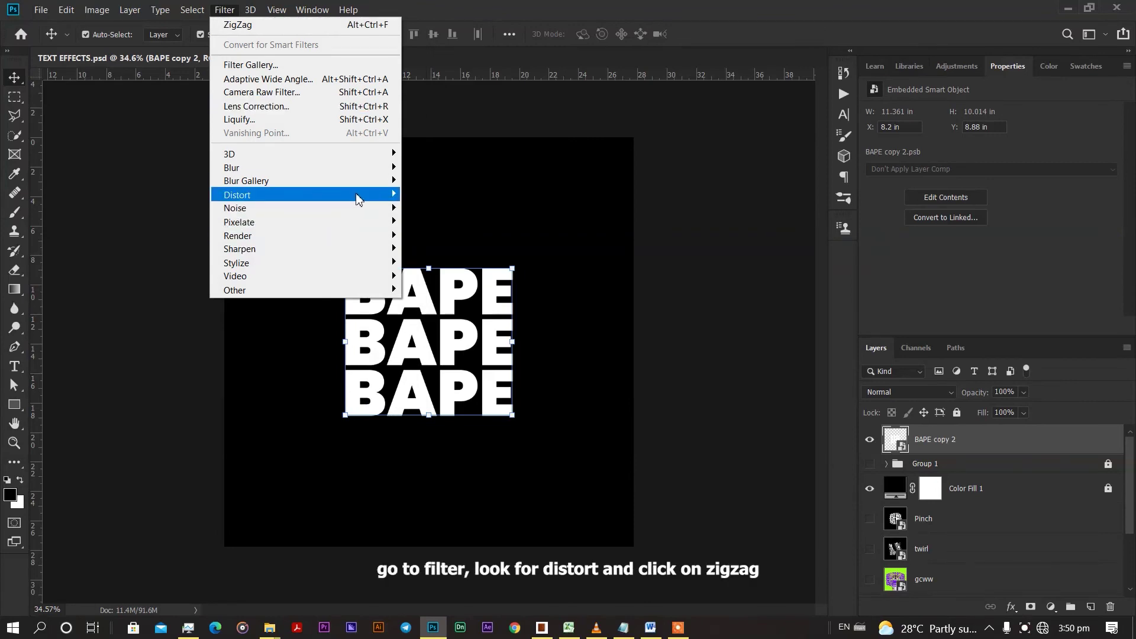
mouse_move(360, 197)
click(429, 302)
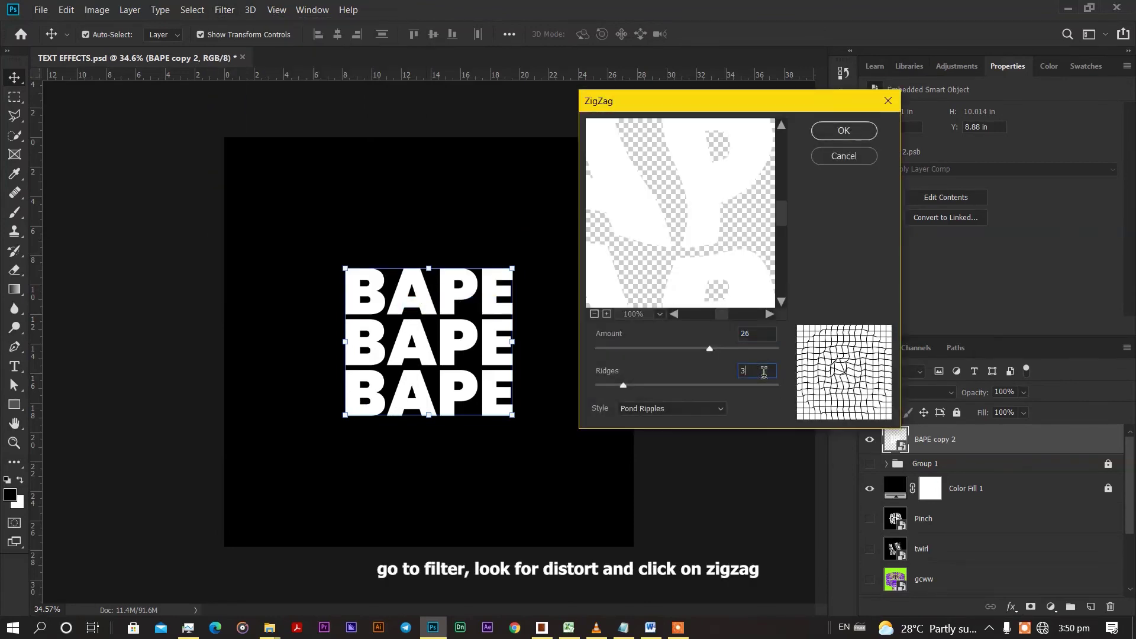
click(761, 334)
text(25)
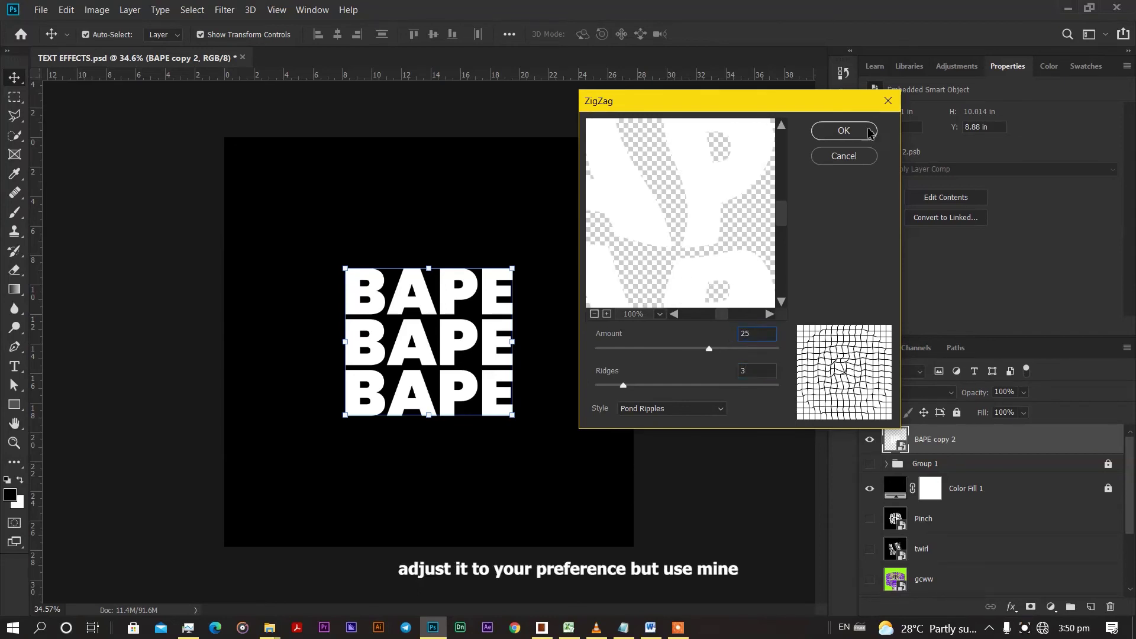
click(854, 130)
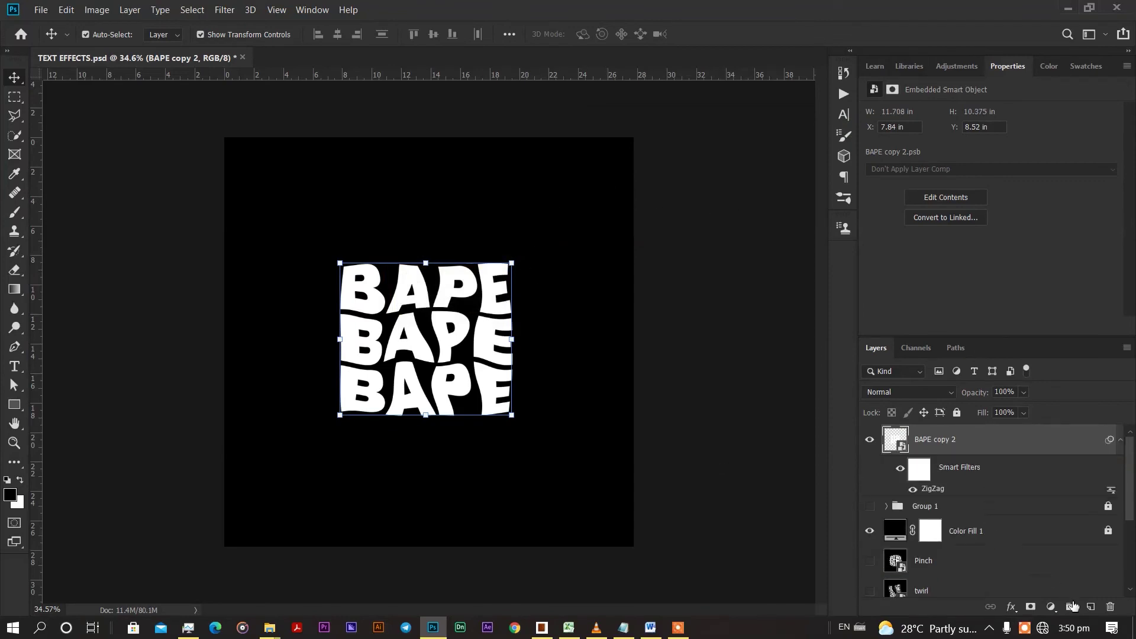
Add a new layer above the BAPE smart object and paint soft black shadows across parts of the letters with a 250 px brush.
click(1090, 607)
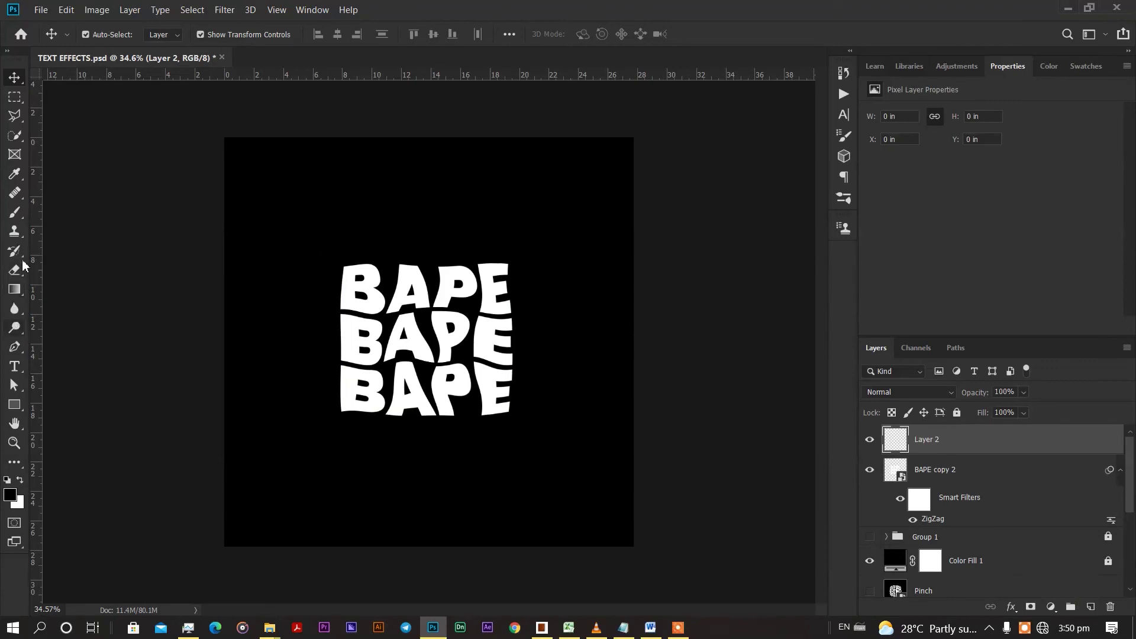
click(15, 211)
scroll(465, 314, up, 1)
scroll(465, 313, up, 5)
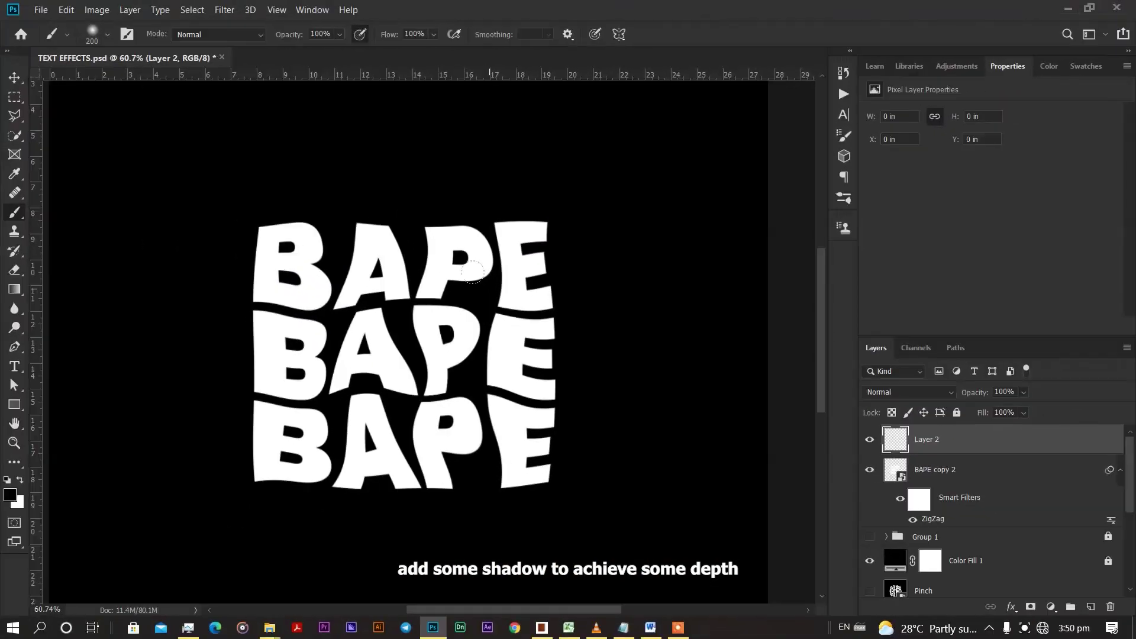
key(bracketright)
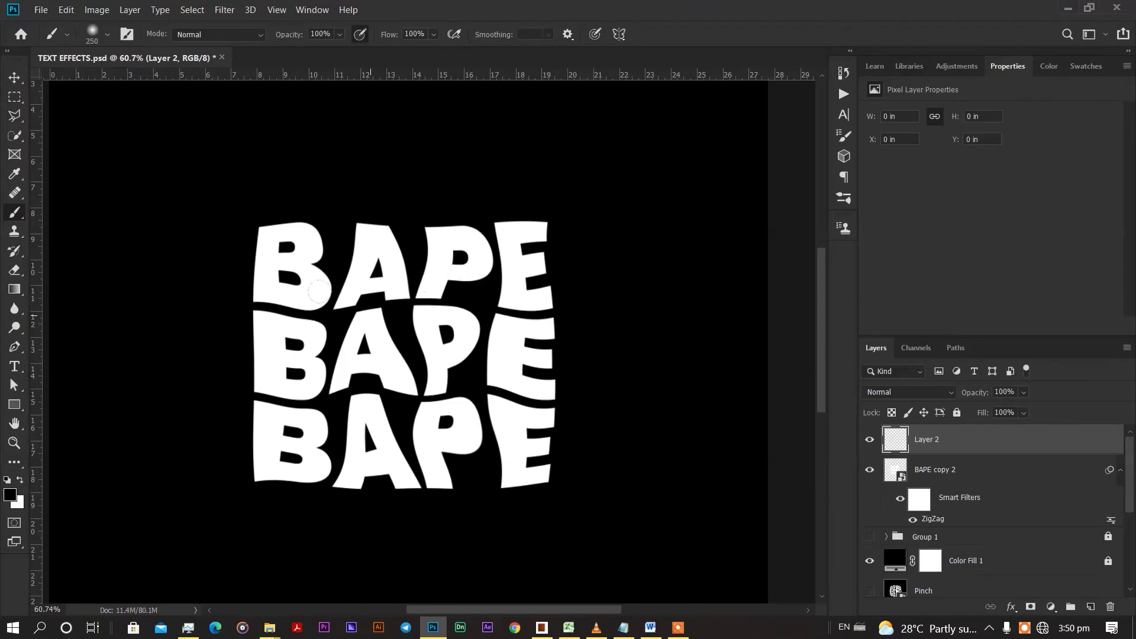
mouse_move(296, 276)
mouse_down()
mouse_move(319, 305)
mouse_move(289, 349)
mouse_move(341, 358)
mouse_up()
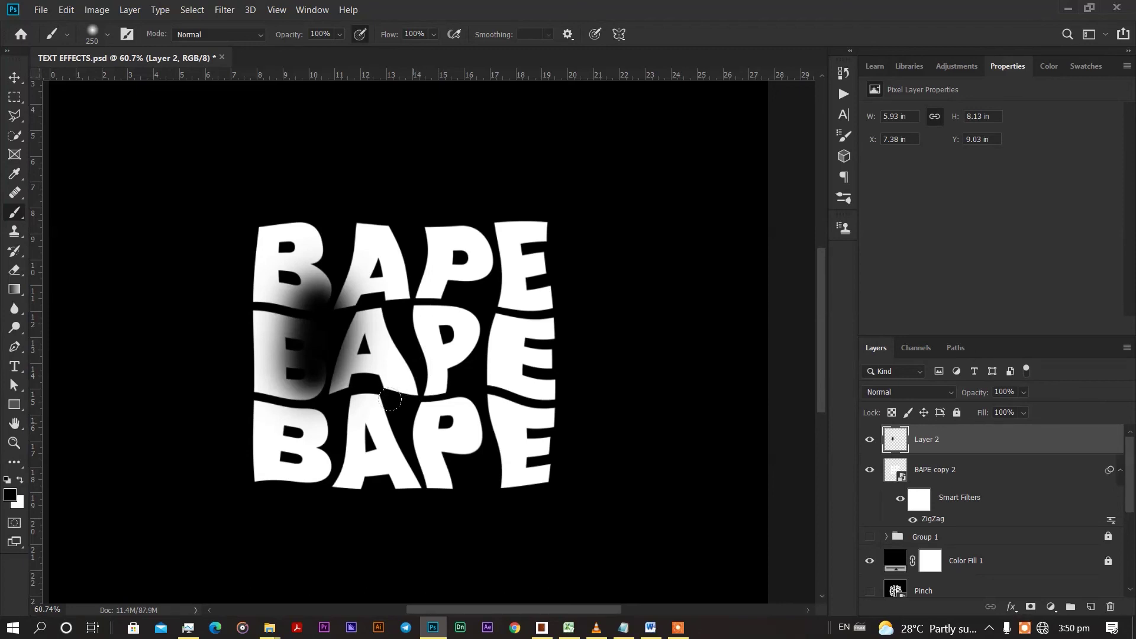
mouse_move(387, 406)
mouse_down()
mouse_move(432, 438)
mouse_move(414, 349)
mouse_up()
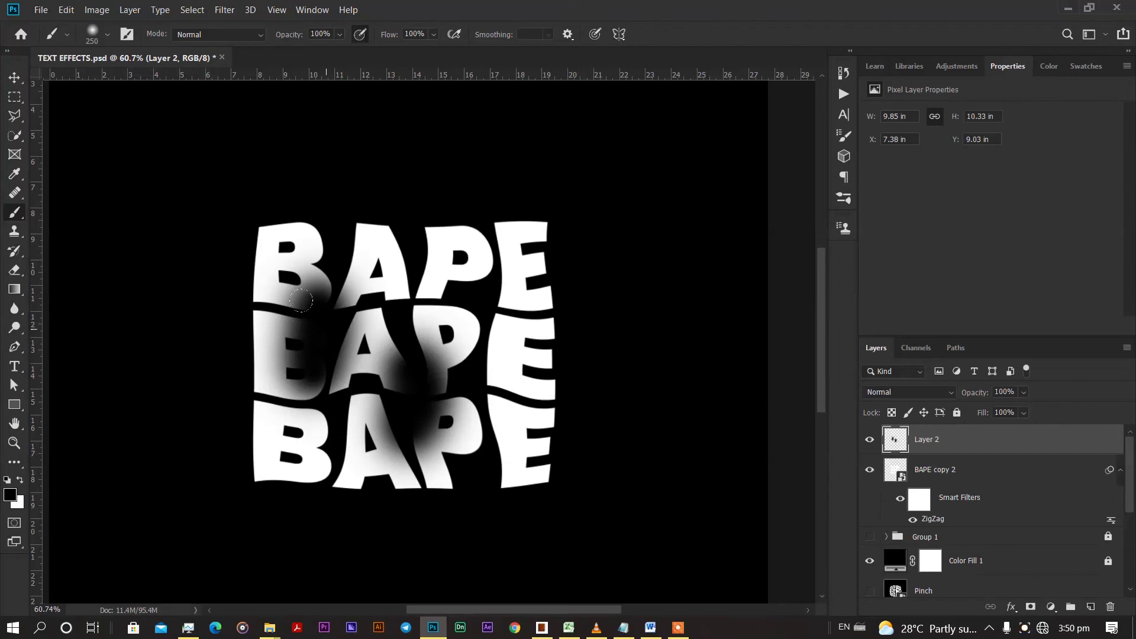
mouse_move(300, 300)
mouse_down()
mouse_move(326, 299)
mouse_move(308, 262)
mouse_up()
mouse_move(314, 317)
mouse_down()
mouse_move(290, 388)
mouse_move(286, 352)
mouse_move(303, 299)
mouse_up()
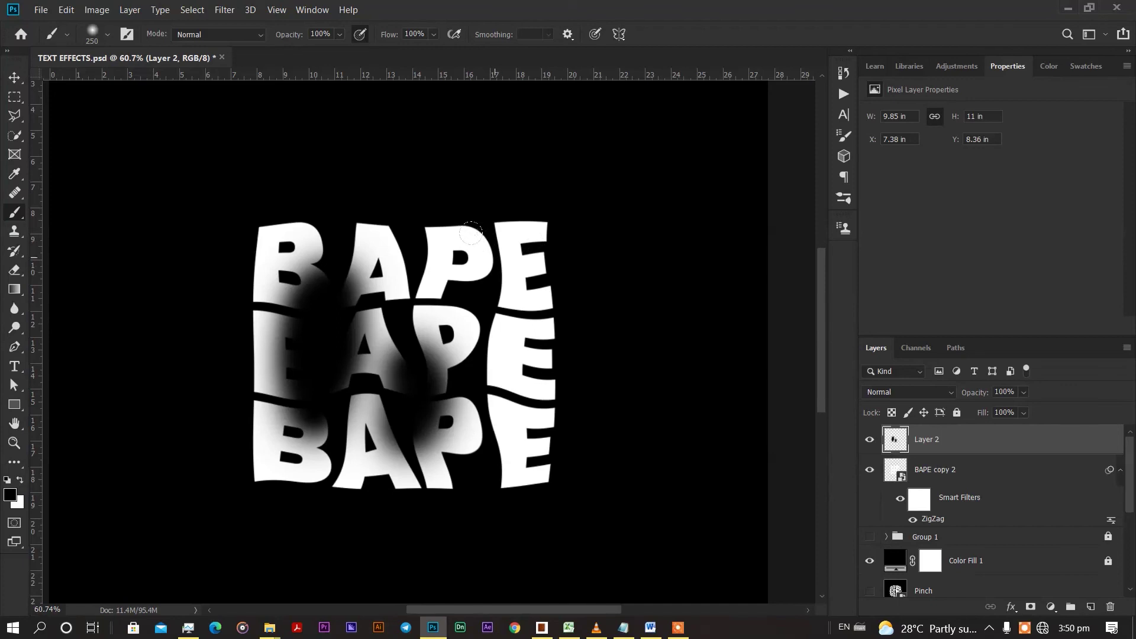
mouse_move(472, 233)
mouse_down()
mouse_move(521, 261)
mouse_move(456, 210)
mouse_up()
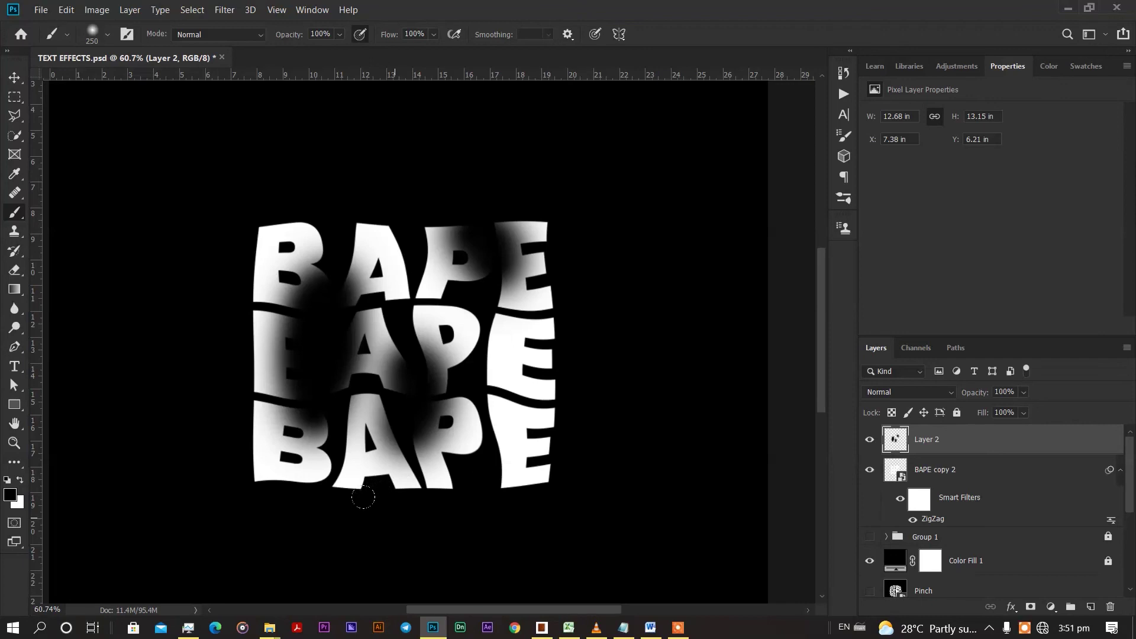
mouse_move(318, 469)
mouse_down()
mouse_move(342, 489)
mouse_move(322, 504)
mouse_up()
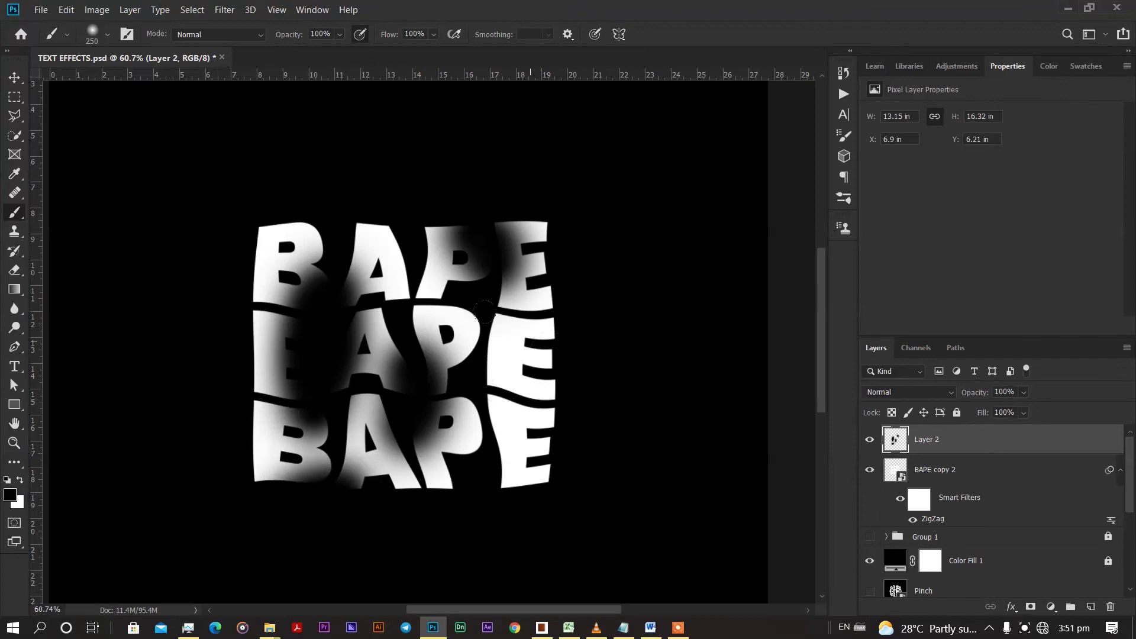
mouse_move(482, 262)
mouse_down()
mouse_move(518, 329)
mouse_move(455, 275)
mouse_move(453, 331)
mouse_move(464, 300)
mouse_up()
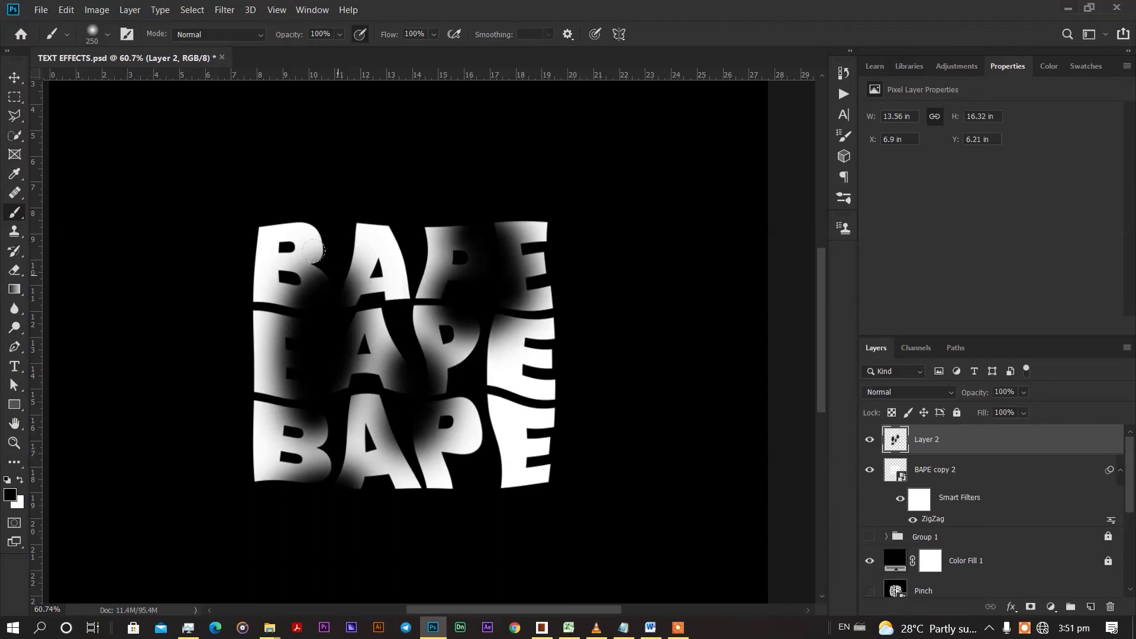
drag(314, 251, 312, 205)
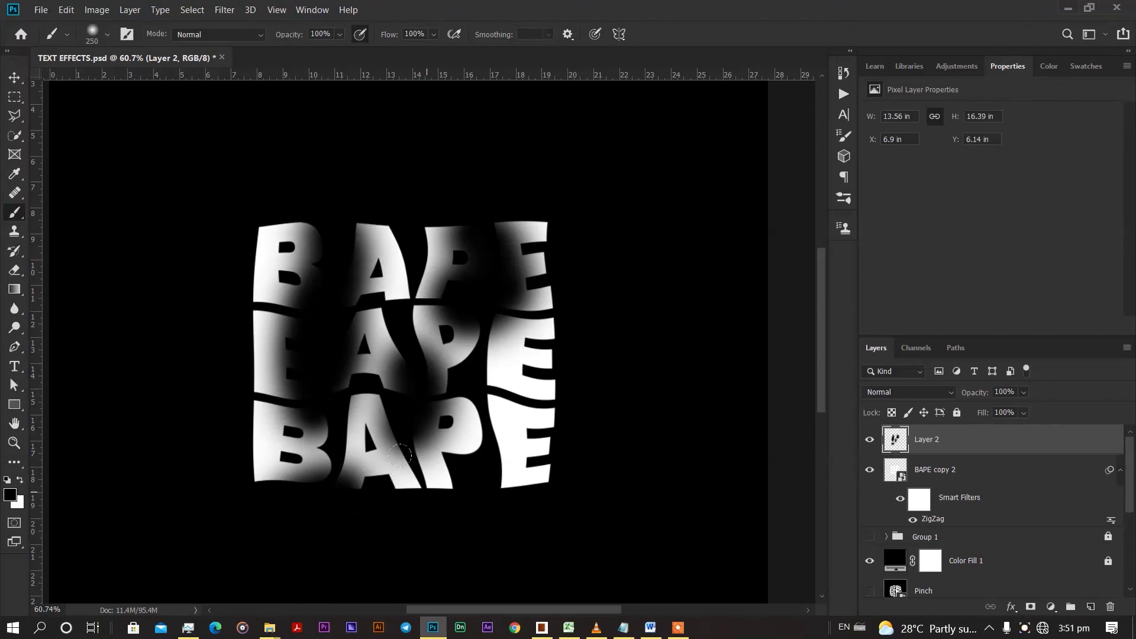
mouse_move(308, 461)
mouse_down()
mouse_move(322, 489)
mouse_move(296, 450)
mouse_up()
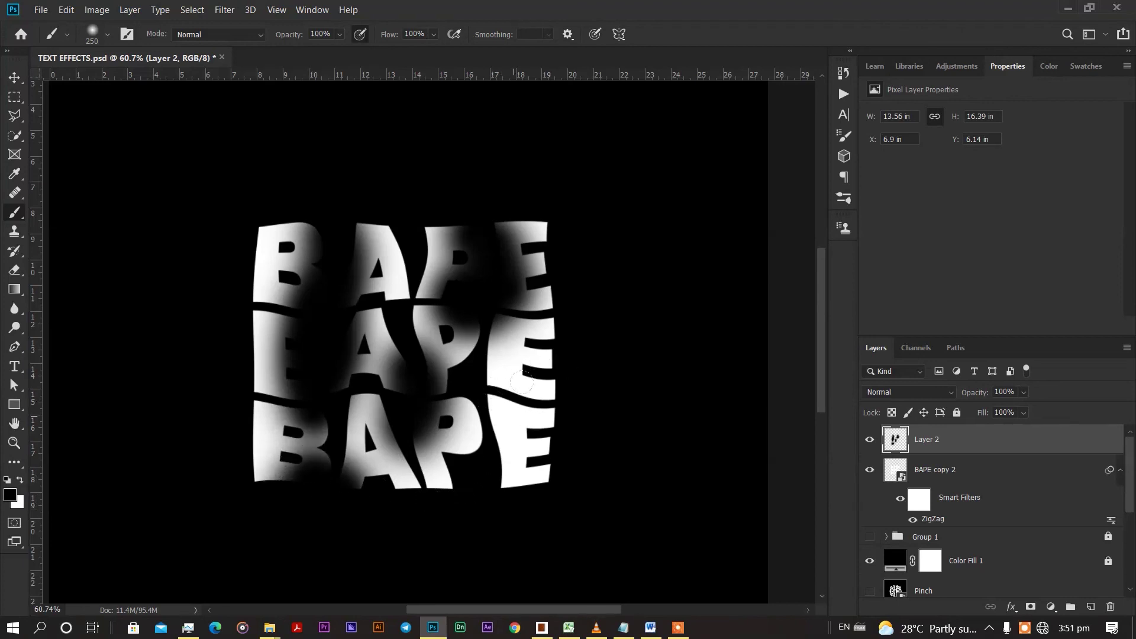
Reduce the painted shadow layer's opacity to 30%, deselect it and fit the whole canvas in view.
click(1015, 390)
text(20)
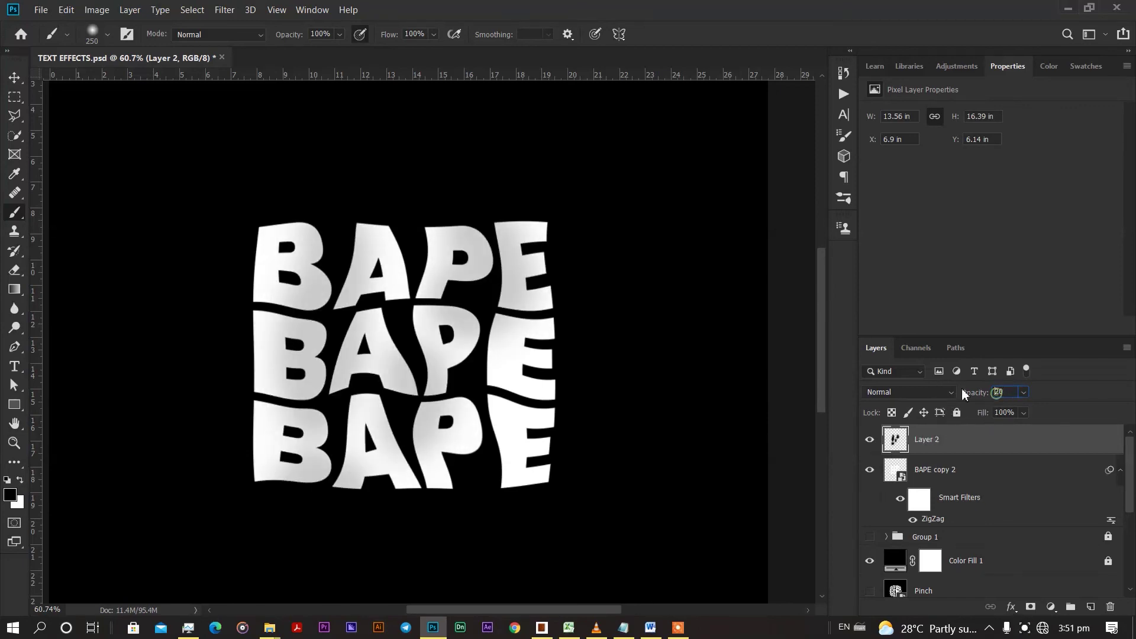
text(30)
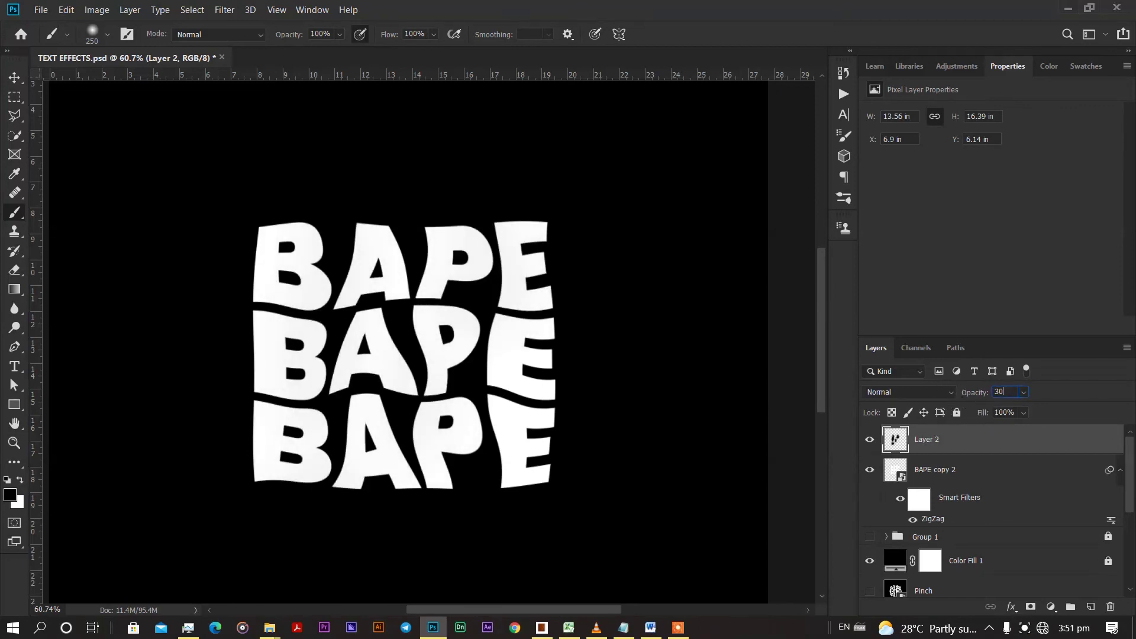
click(16, 79)
click(655, 193)
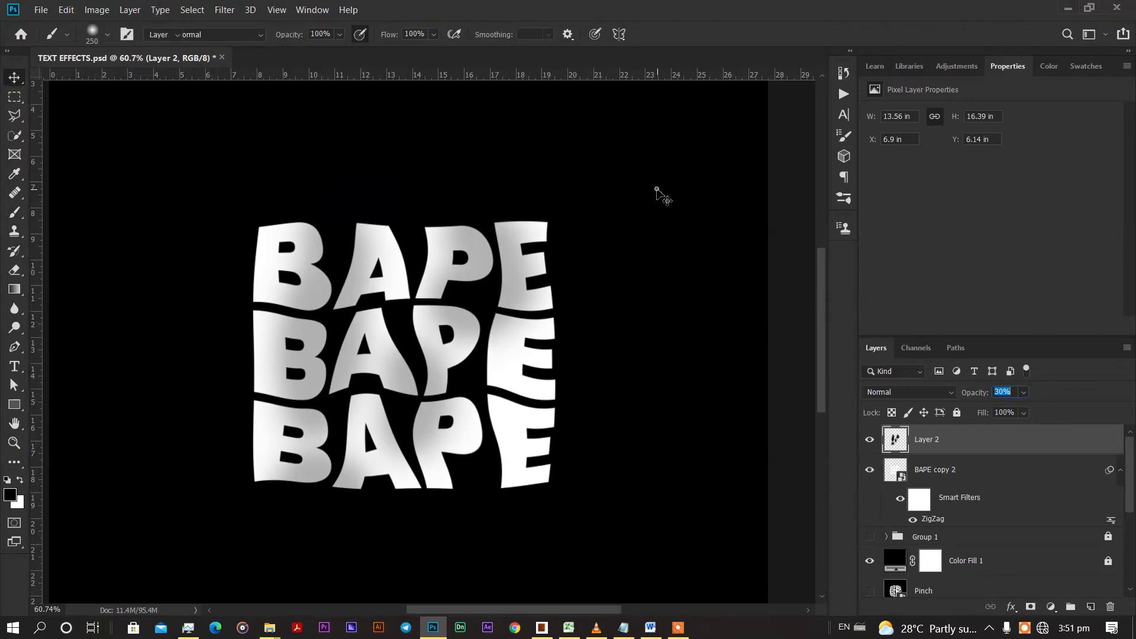
key(ctrl+0)
scroll(648, 219, down, 2)
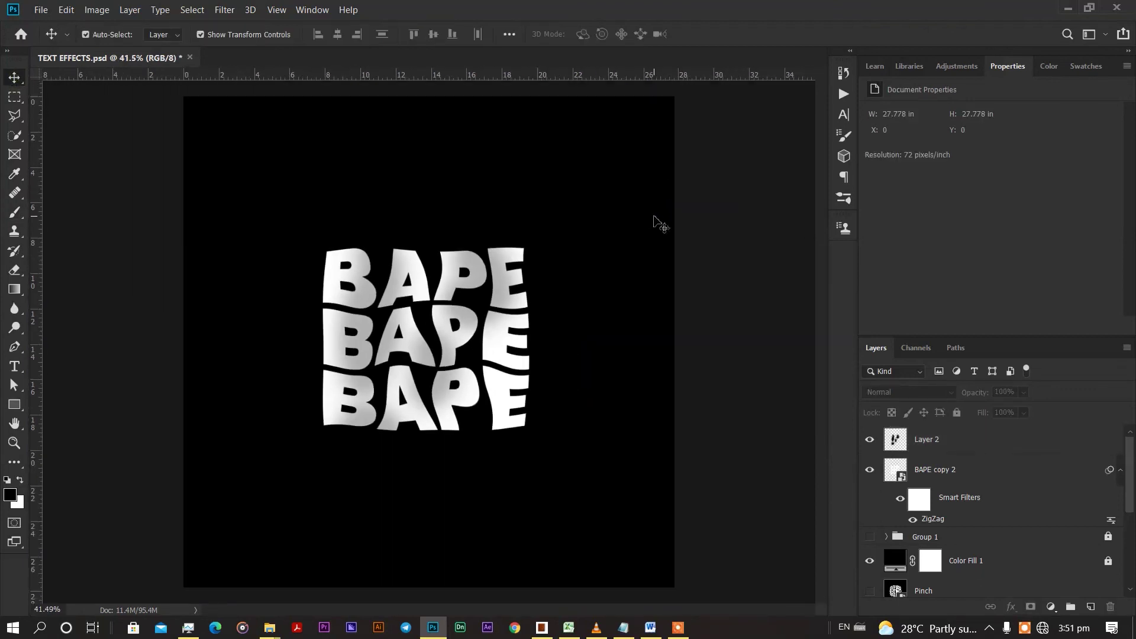